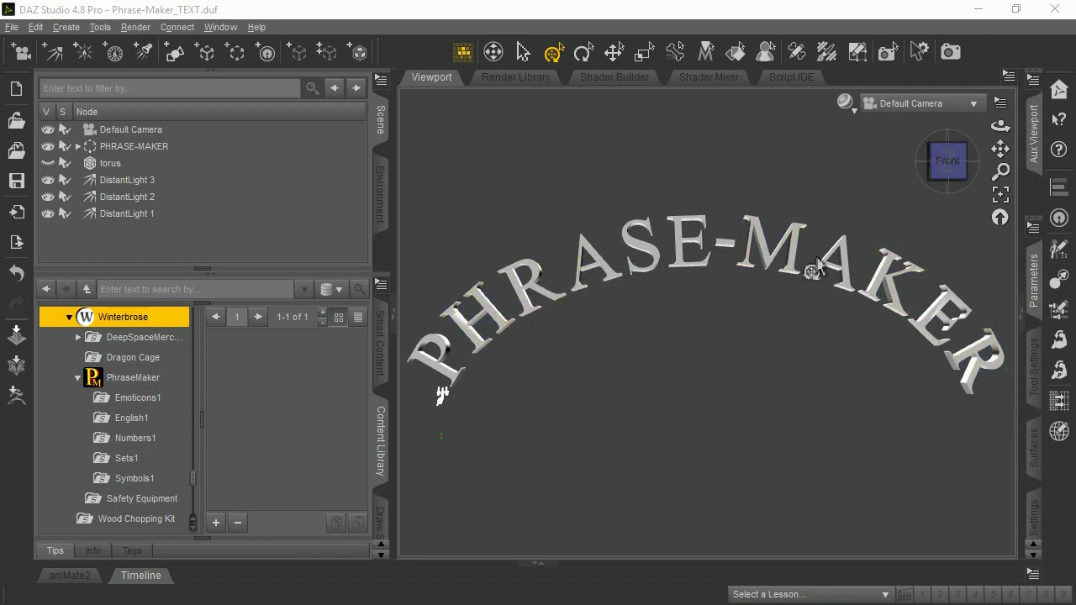
Orbit the viewport around the curved PHRASE-MAKER 3D text.
{"action": "mouse_move", "coordinate": [1000, 127]}
{"action": "left_mouse_down"}
{"action": "mouse_move", "coordinate": [990, 126]}
{"action": "mouse_move", "coordinate": [1004, 128]}
{"action": "left_mouse_up"}
{"action": "mouse_move", "coordinate": [437, 413]}
{"action": "left_mouse_down"}
{"action": "mouse_move", "coordinate": [424, 410]}
{"action": "mouse_move", "coordinate": [452, 399]}
{"action": "mouse_move", "coordinate": [438, 398]}
{"action": "left_mouse_up"}
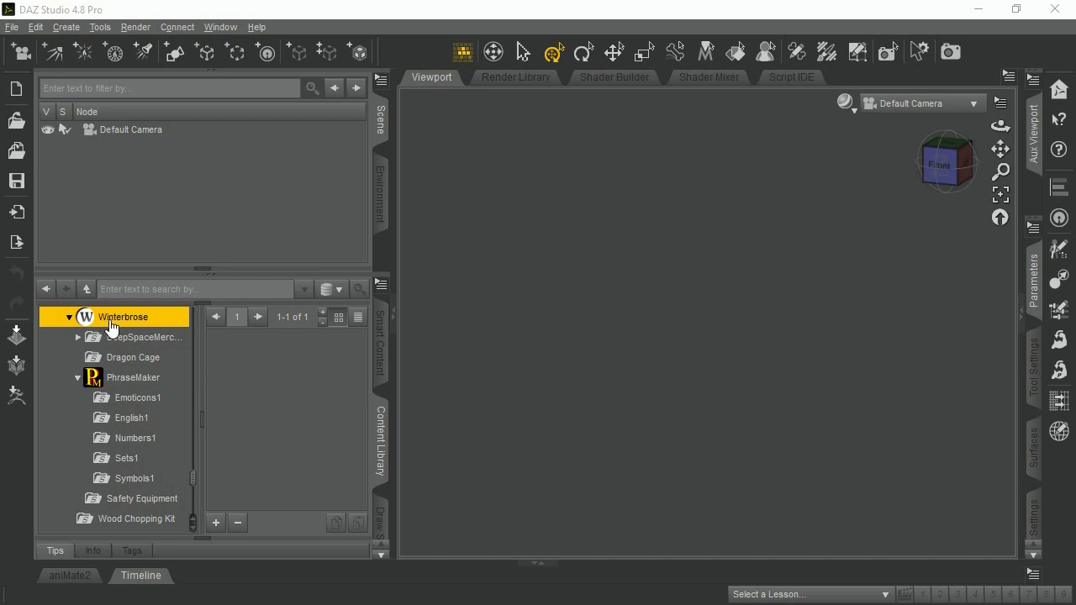
Open PhraseMaker > English1 in the Content Library and widen the panel to show more thumbnails.
{"action": "scroll", "coordinate": [110, 326], "scroll_direction": "up", "scroll_amount": 2}
{"action": "scroll", "coordinate": [141, 332], "scroll_direction": "down", "scroll_amount": 2}
{"action": "left_click", "coordinate": [133, 382]}
{"action": "left_click", "coordinate": [133, 418]}
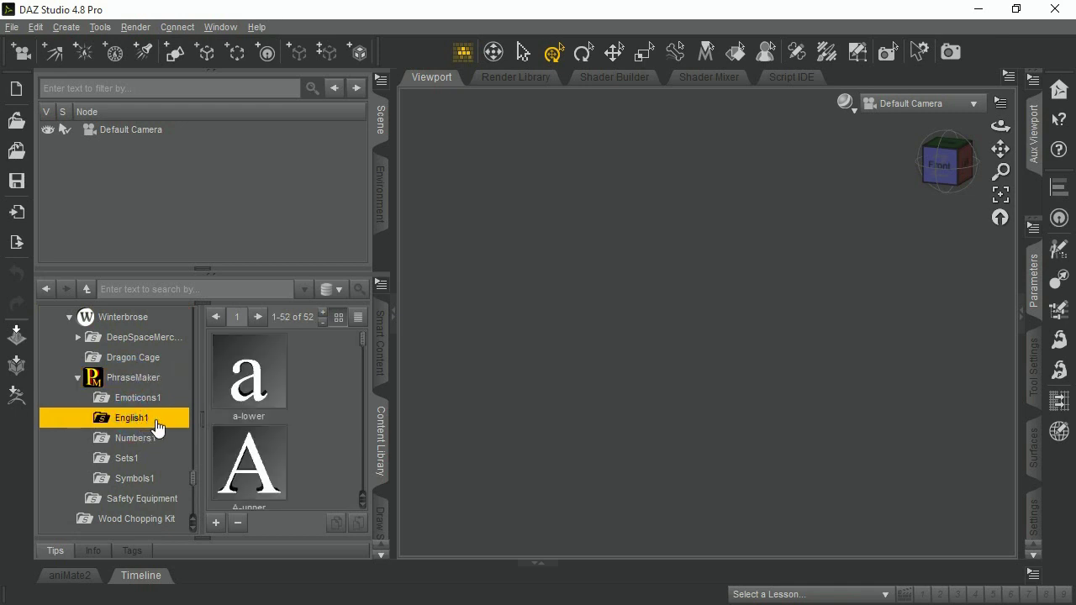
{"action": "left_click_drag", "start_coordinate": [392, 384], "coordinate": [414, 382]}
{"action": "mouse_move", "coordinate": [367, 406]}
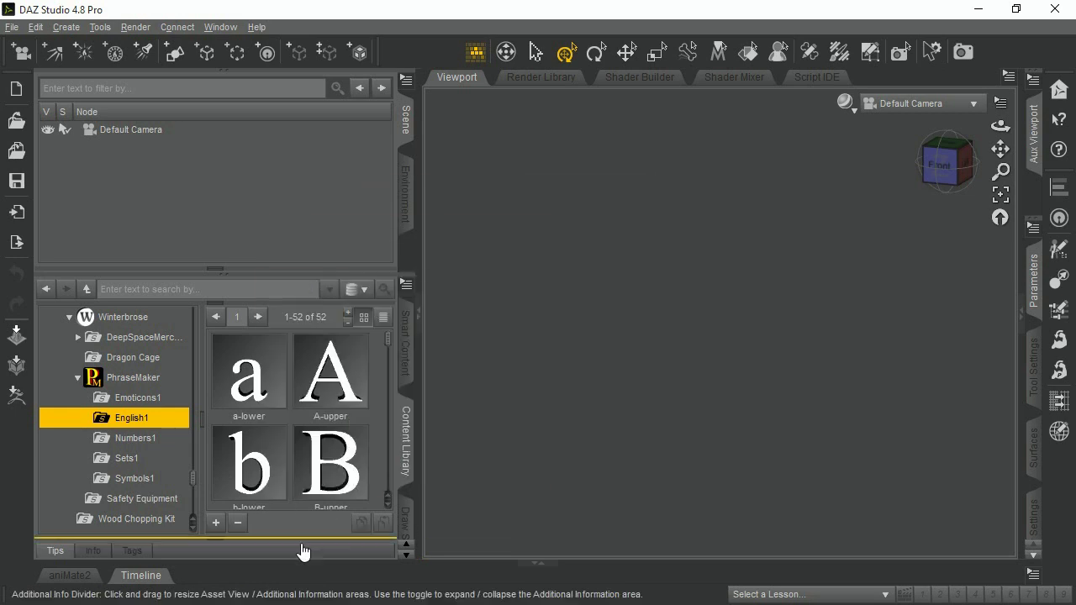
{"action": "scroll", "coordinate": [270, 412], "scroll_direction": "down", "scroll_amount": 8}
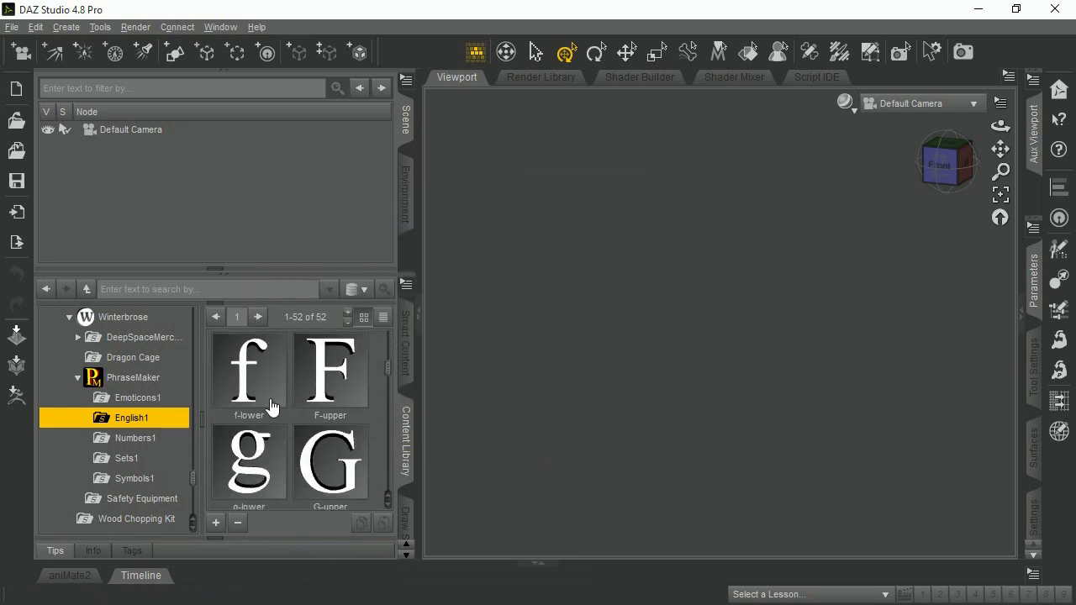
{"action": "scroll", "coordinate": [271, 408], "scroll_direction": "down", "scroll_amount": 15}
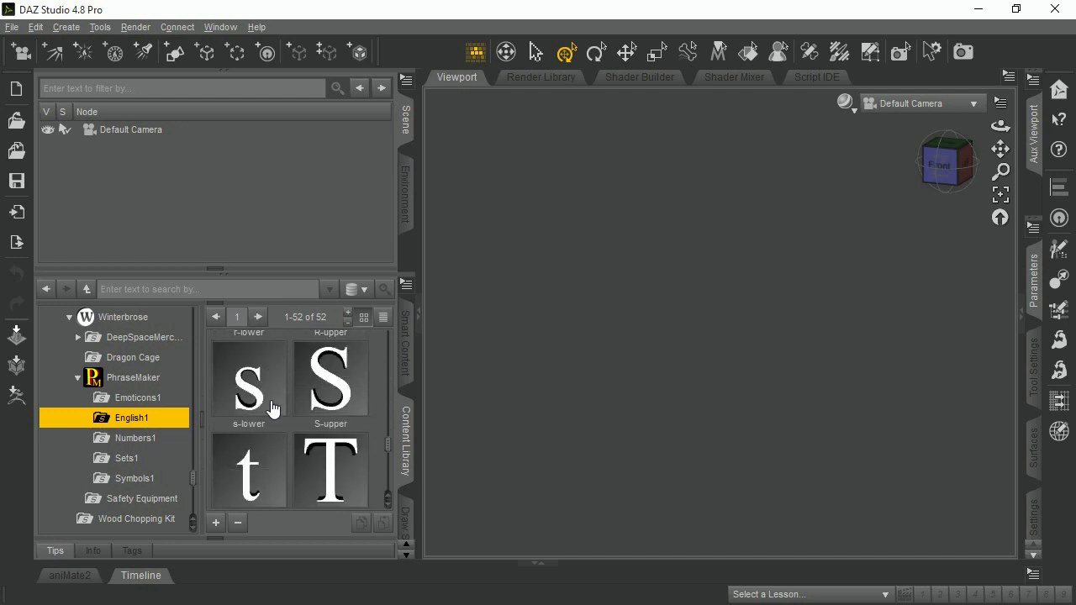
{"action": "scroll", "coordinate": [270, 407], "scroll_direction": "down", "scroll_amount": 3}
{"action": "scroll", "coordinate": [274, 409], "scroll_direction": "up", "scroll_amount": 12}
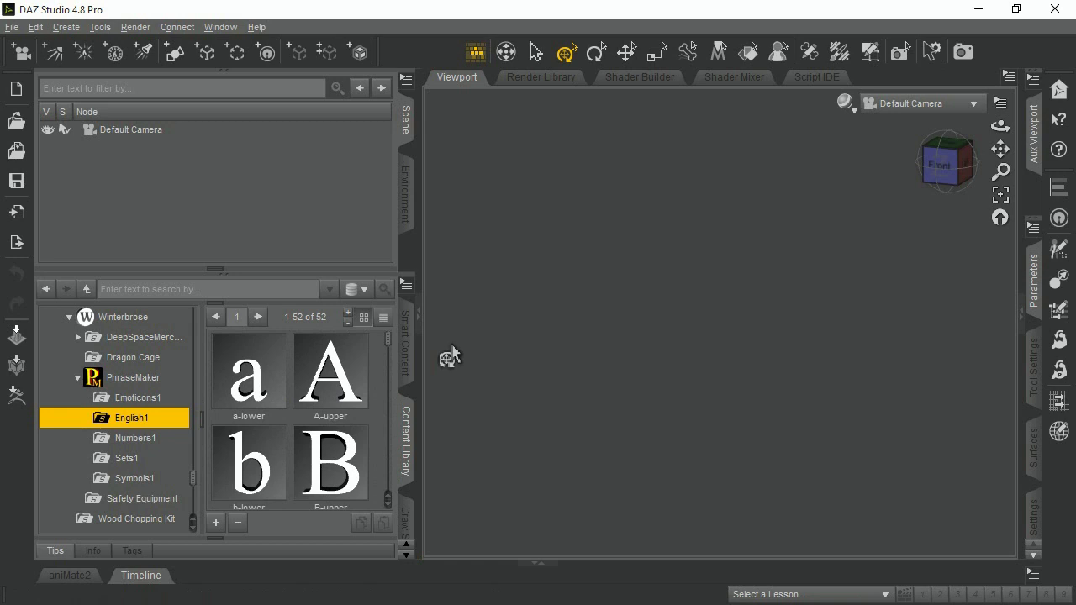
Add the A-upper, b-lower and a-lower letters to the scene.
{"action": "double_click", "coordinate": [357, 382]}
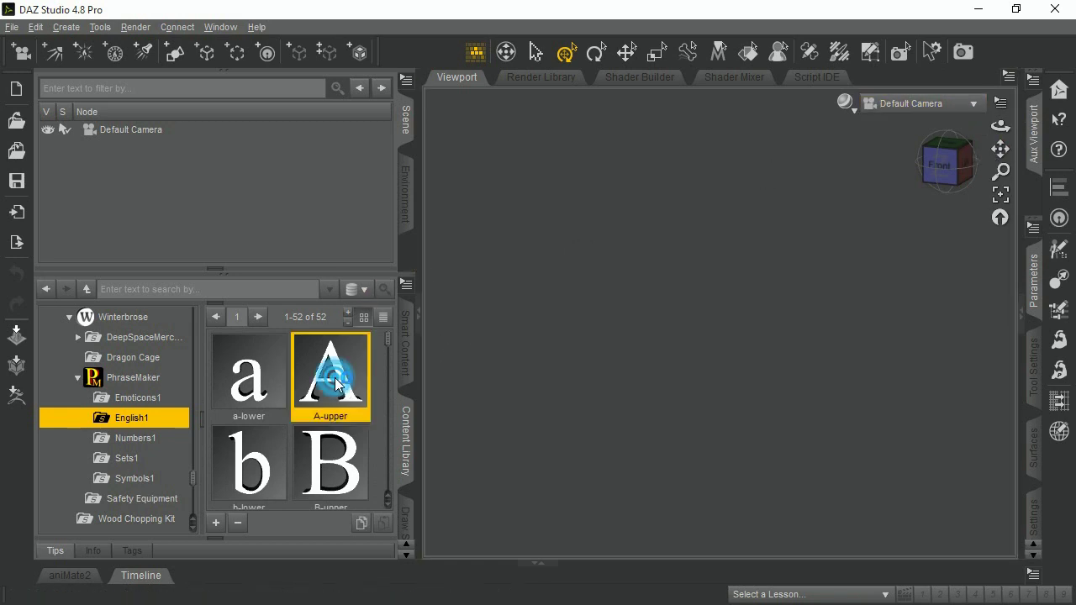
{"action": "double_click", "coordinate": [263, 477]}
{"action": "double_click", "coordinate": [247, 383]}
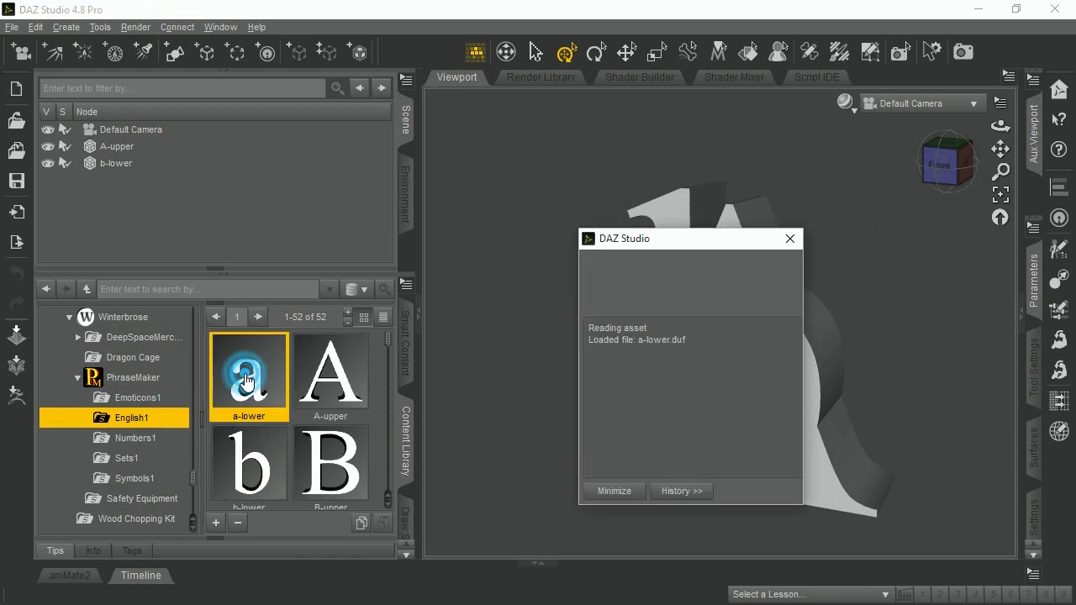
{"action": "scroll", "coordinate": [300, 387], "scroll_direction": "down", "scroll_amount": 6}
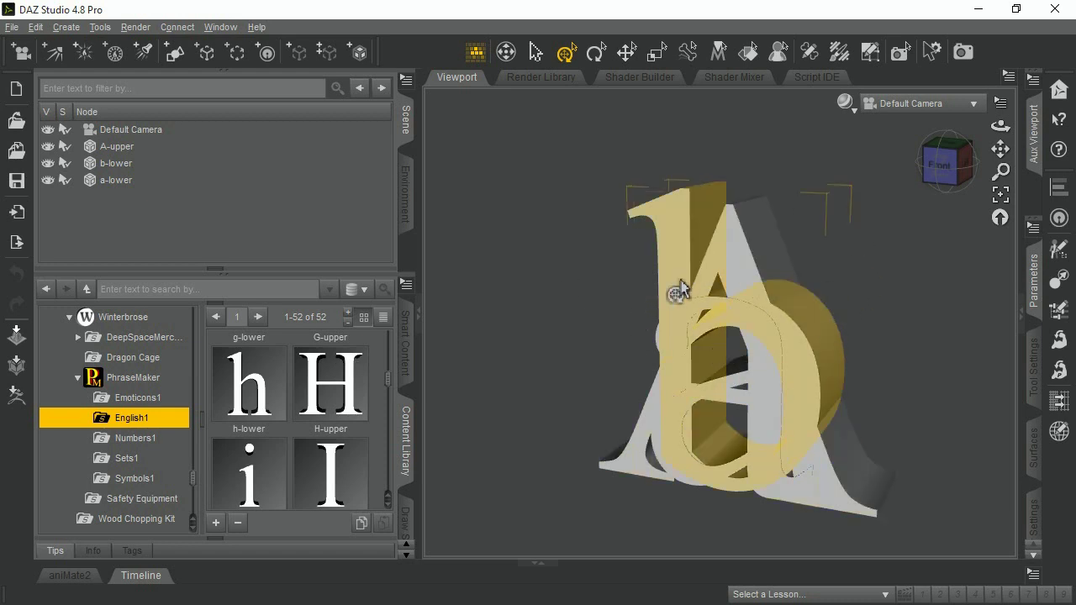
Open the Numbers1 folder and delete the A, b and a letters from the scene.
{"action": "left_click", "coordinate": [164, 438]}
{"action": "scroll", "coordinate": [303, 399], "scroll_direction": "up", "scroll_amount": 3}
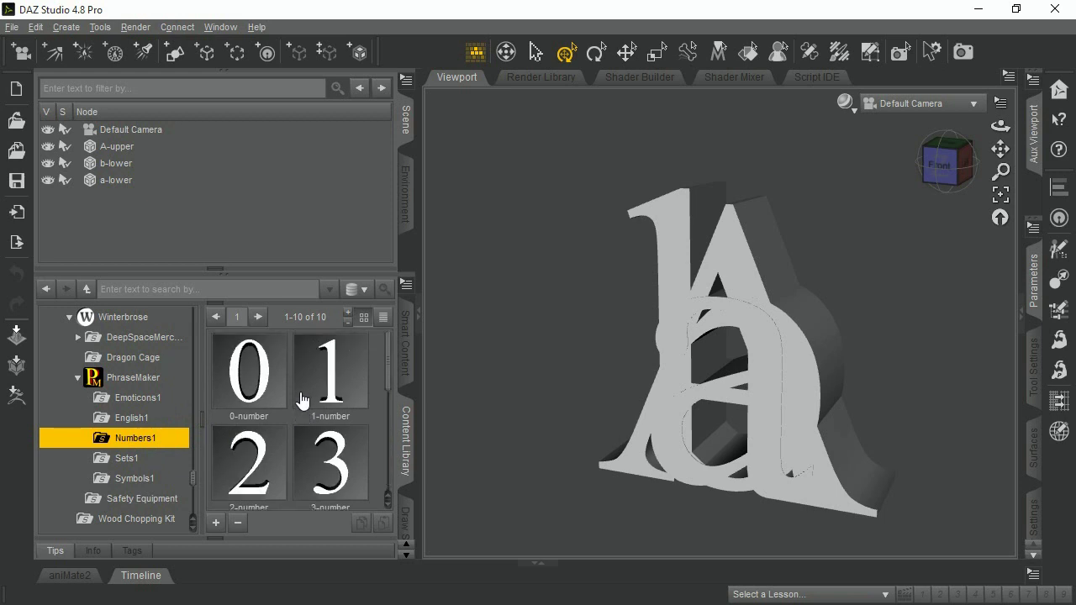
{"action": "scroll", "coordinate": [302, 402], "scroll_direction": "down", "scroll_amount": 3}
{"action": "scroll", "coordinate": [300, 409], "scroll_direction": "up", "scroll_amount": 3}
{"action": "left_click", "coordinate": [114, 146]}
{"action": "left_click", "coordinate": [129, 186], "text": "shift"}
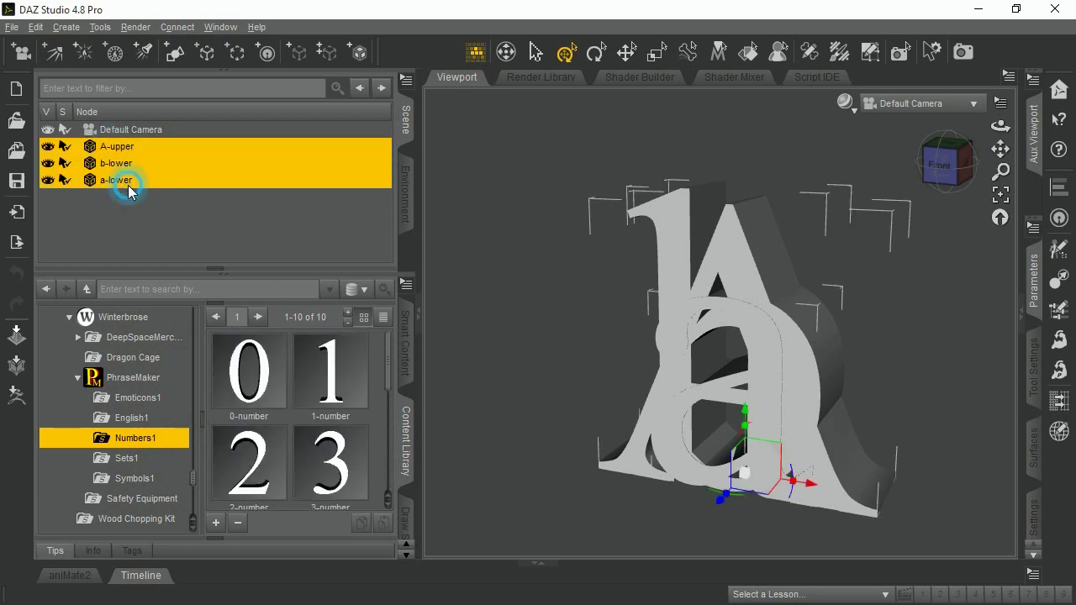
{"action": "right_click", "coordinate": [136, 180]}
{"action": "left_click", "coordinate": [177, 204]}
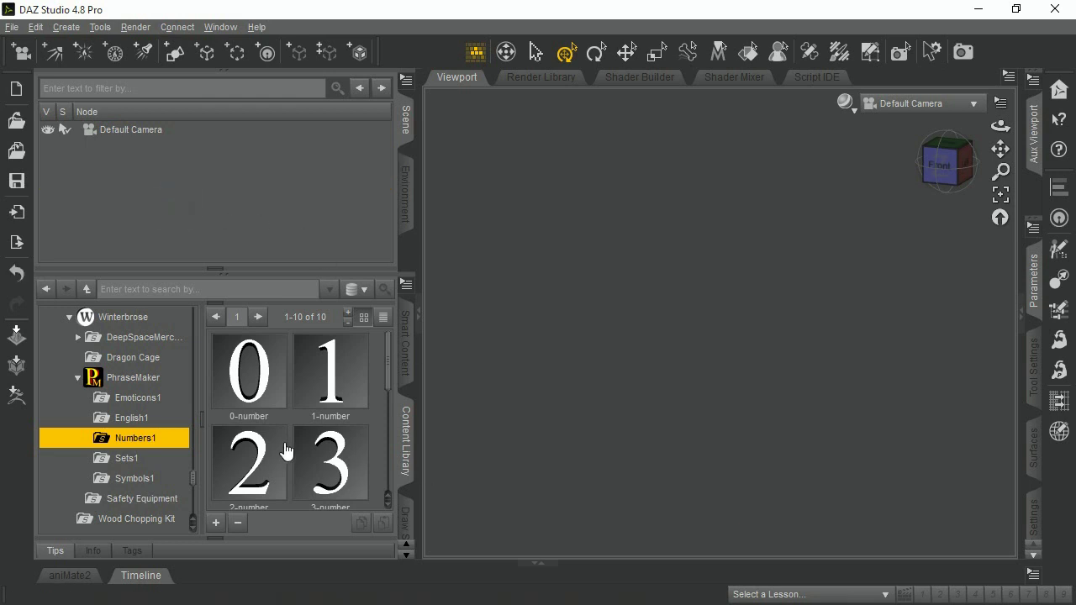
Load the 1-number prop as a test, then delete it from the scene.
{"action": "left_click", "coordinate": [318, 387]}
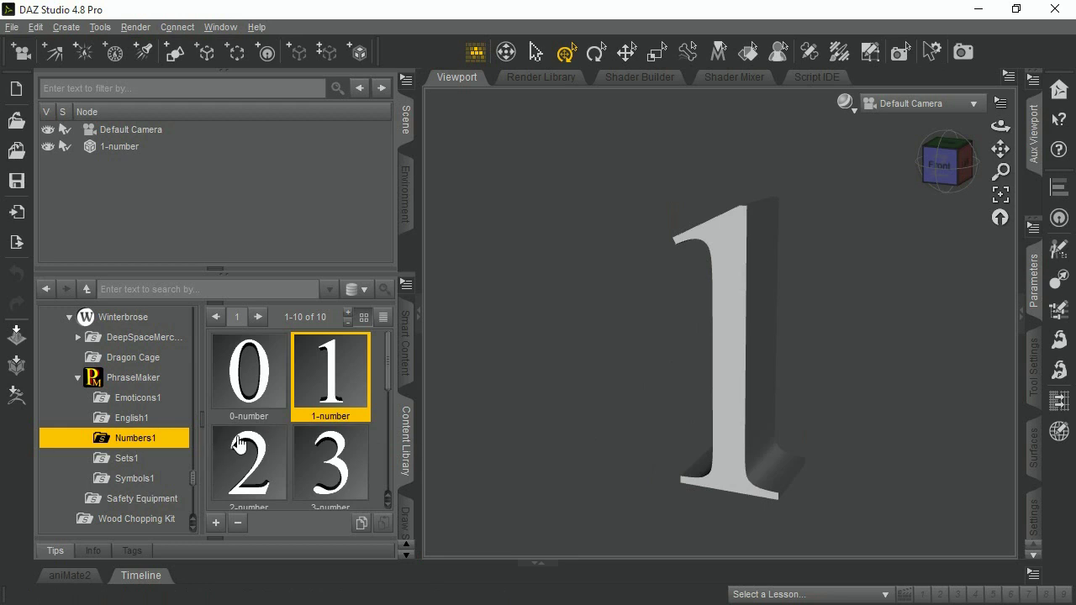
{"action": "right_click", "coordinate": [134, 145]}
{"action": "left_click", "coordinate": [176, 170]}
{"action": "scroll", "coordinate": [216, 457], "scroll_direction": "down", "scroll_amount": 2}
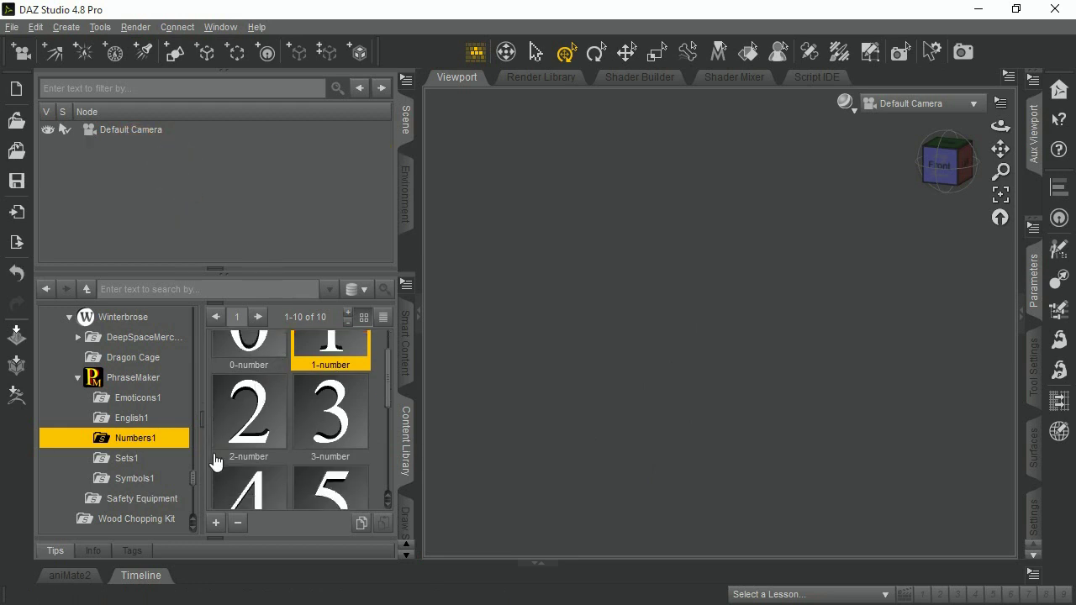
Browse the Symbols1 props, then show the PhraseMaker folder's six arrangement scripts.
{"action": "left_click", "coordinate": [134, 478]}
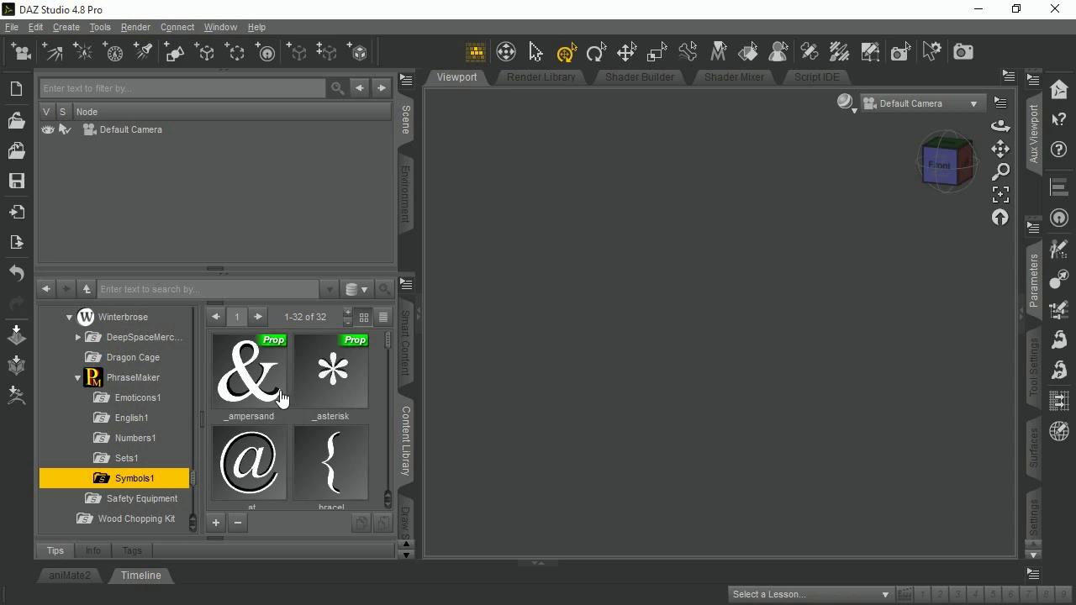
{"action": "scroll", "coordinate": [274, 390], "scroll_direction": "down", "scroll_amount": 5}
{"action": "scroll", "coordinate": [276, 387], "scroll_direction": "down", "scroll_amount": 6}
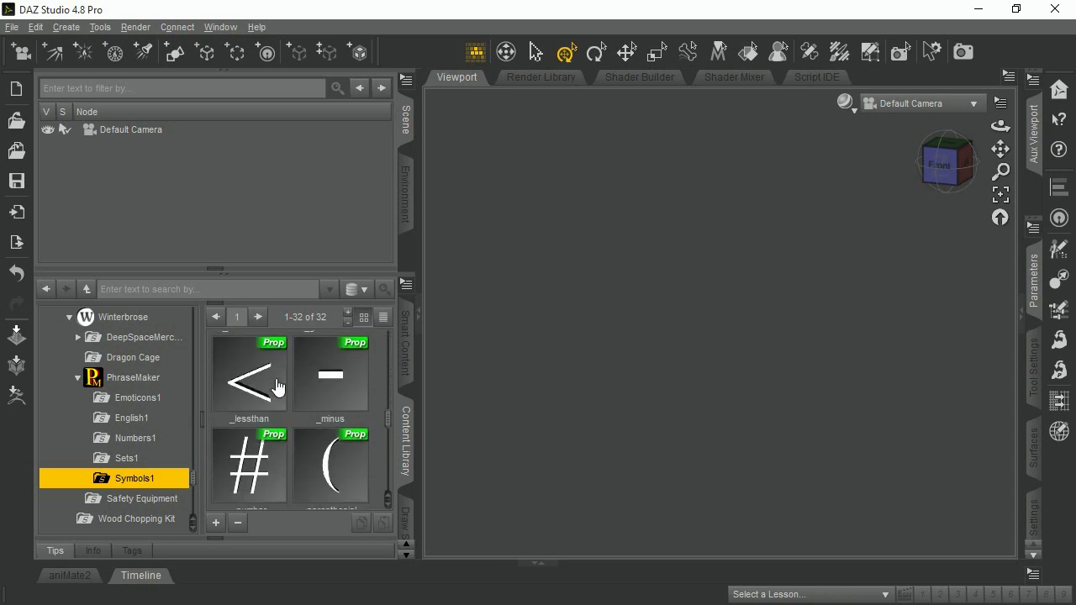
{"action": "scroll", "coordinate": [288, 390], "scroll_direction": "down", "scroll_amount": 3}
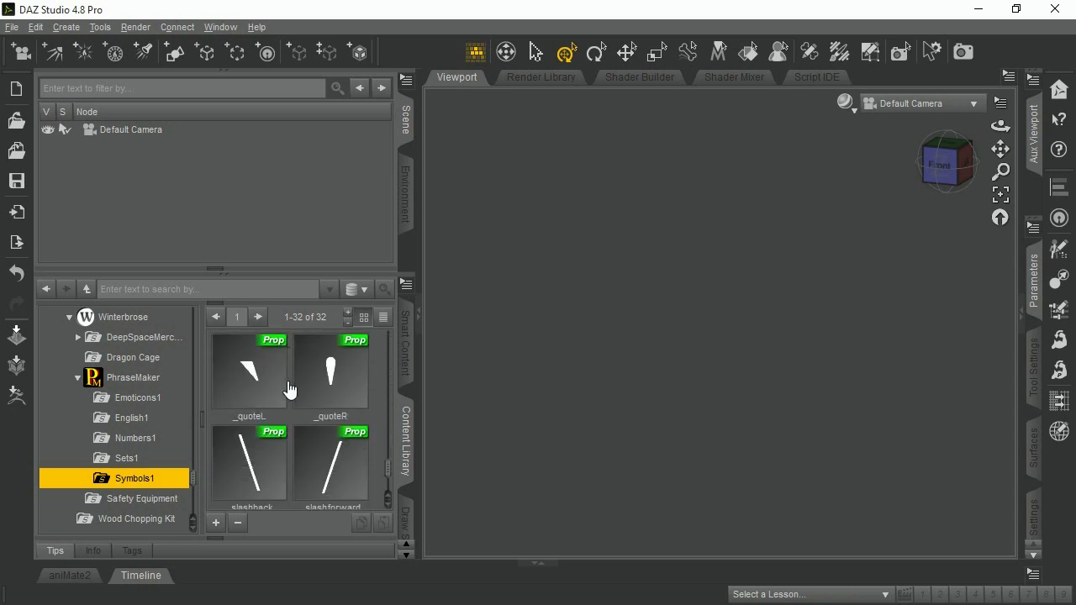
{"action": "scroll", "coordinate": [293, 407], "scroll_direction": "up", "scroll_amount": 12}
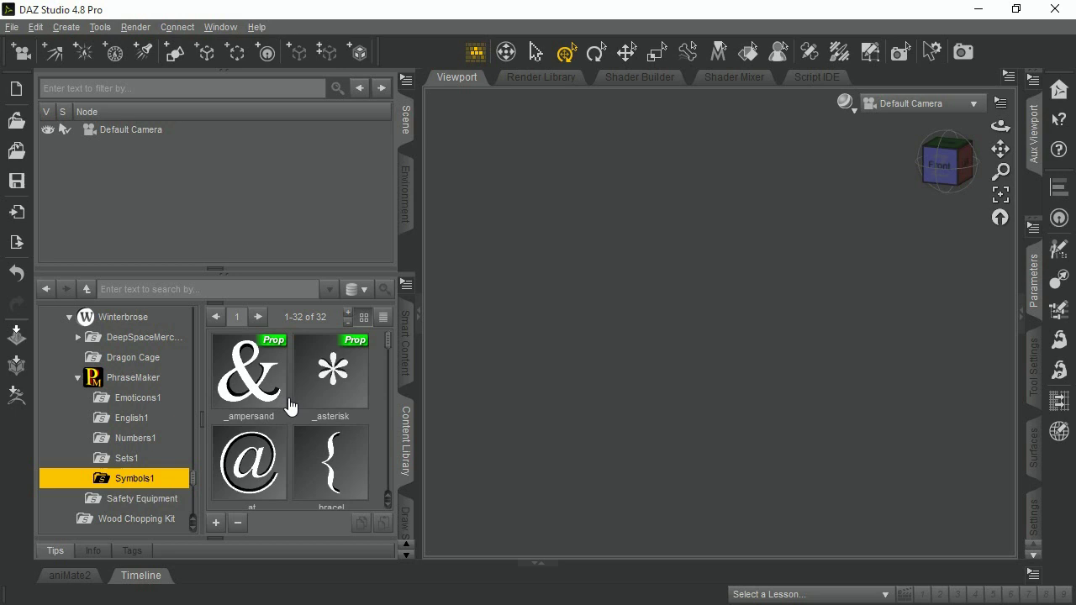
{"action": "left_click", "coordinate": [148, 384]}
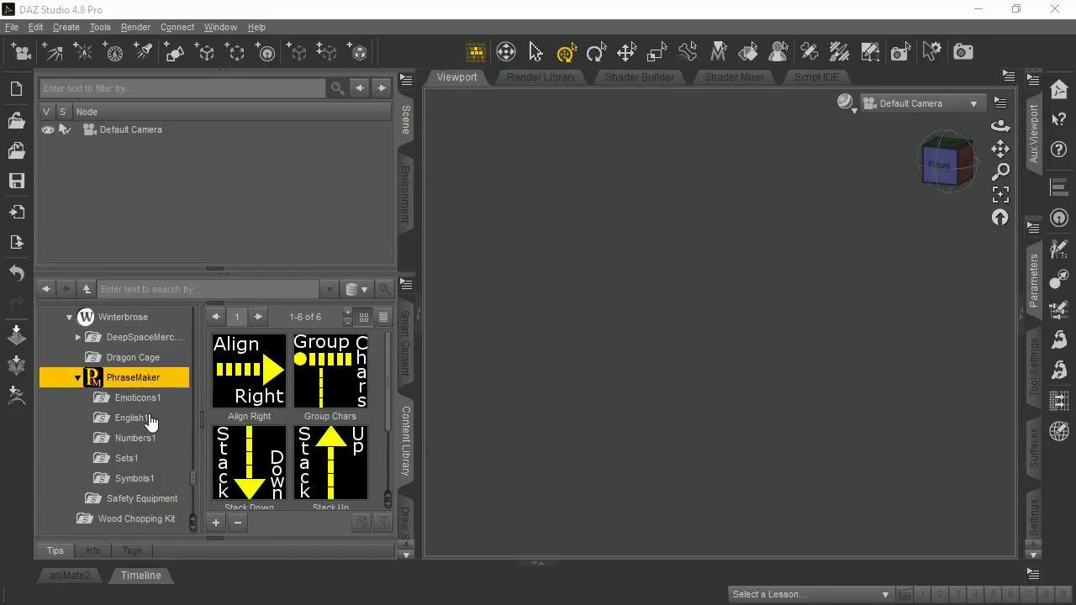
Open English1 and add the A-upper and l-lower letters.
{"action": "left_click", "coordinate": [148, 418]}
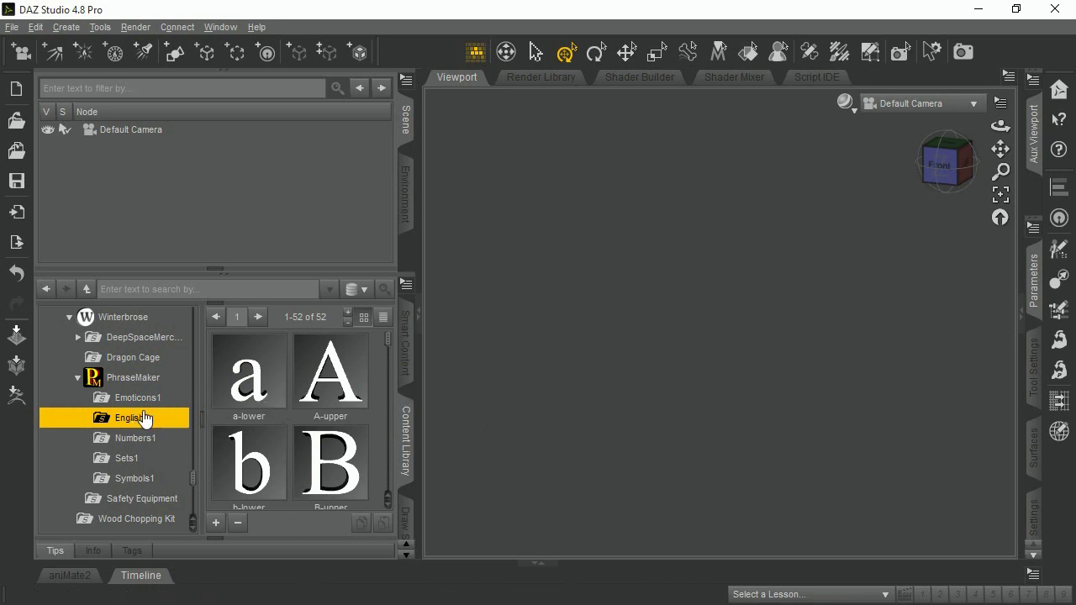
{"action": "double_click", "coordinate": [337, 372]}
{"action": "scroll", "coordinate": [334, 389], "scroll_direction": "down", "scroll_amount": 10}
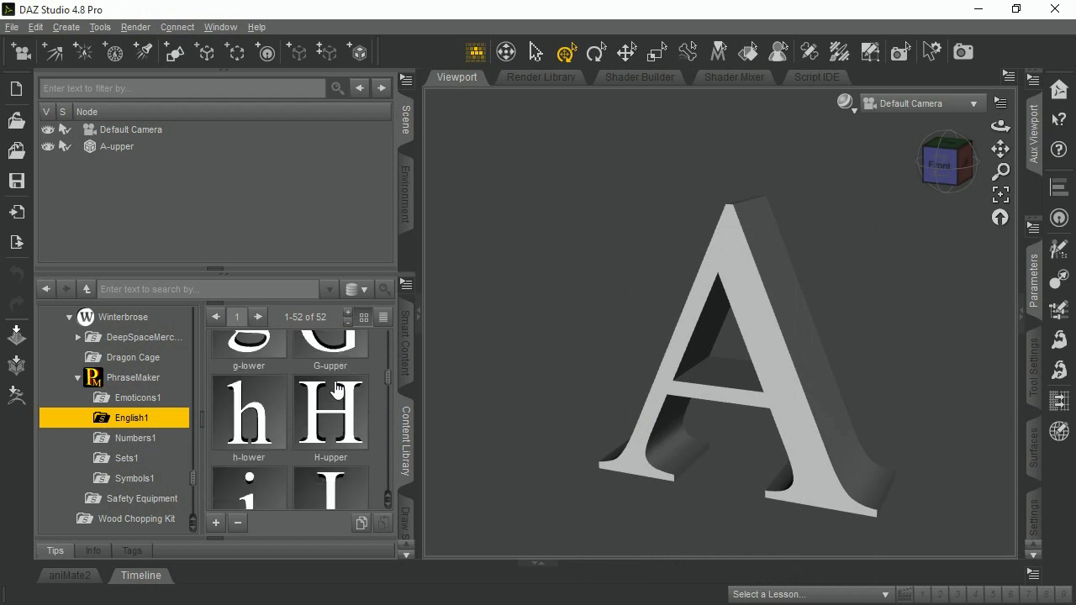
{"action": "scroll", "coordinate": [334, 390], "scroll_direction": "down", "scroll_amount": 5}
{"action": "double_click", "coordinate": [252, 441]}
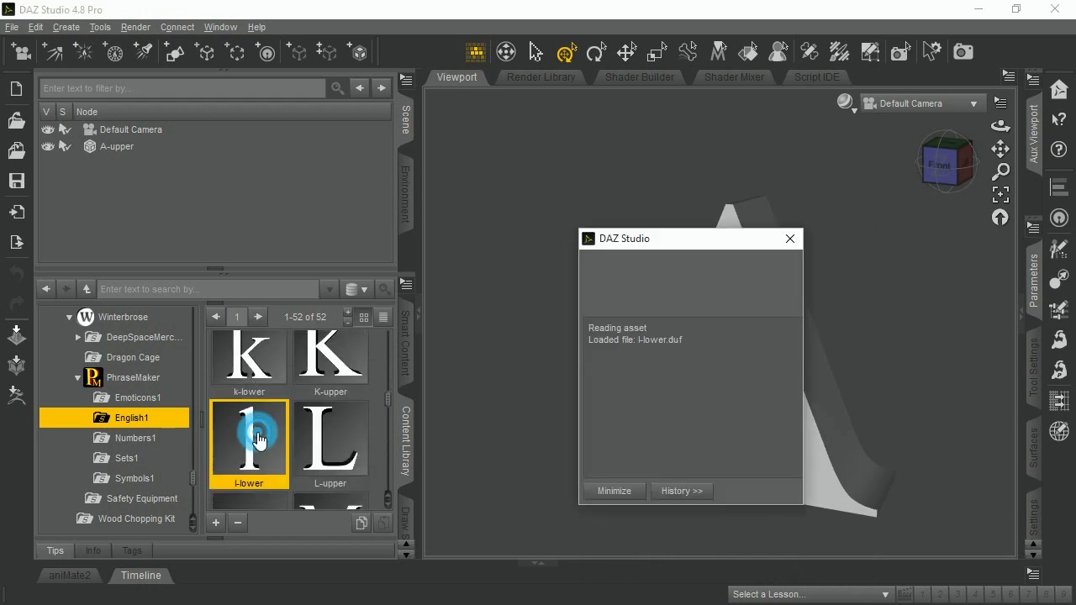
Add the o-lower, h-lower and a-lower letters to complete Aloha.
{"action": "scroll", "coordinate": [261, 437], "scroll_direction": "up", "scroll_amount": 5}
{"action": "scroll", "coordinate": [264, 437], "scroll_direction": "up", "scroll_amount": 8}
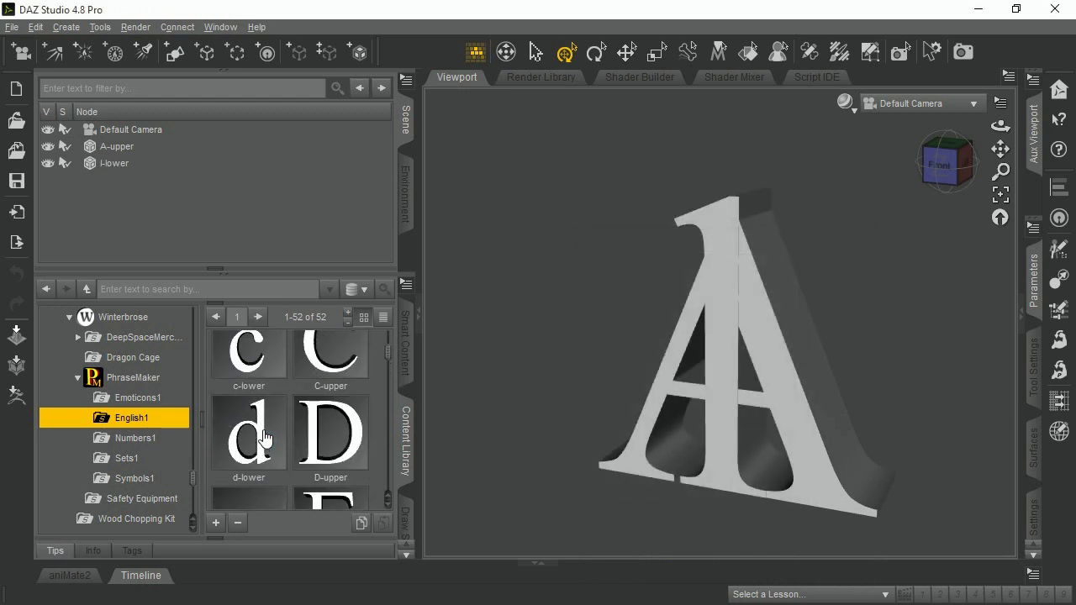
{"action": "scroll", "coordinate": [264, 437], "scroll_direction": "down", "scroll_amount": 13}
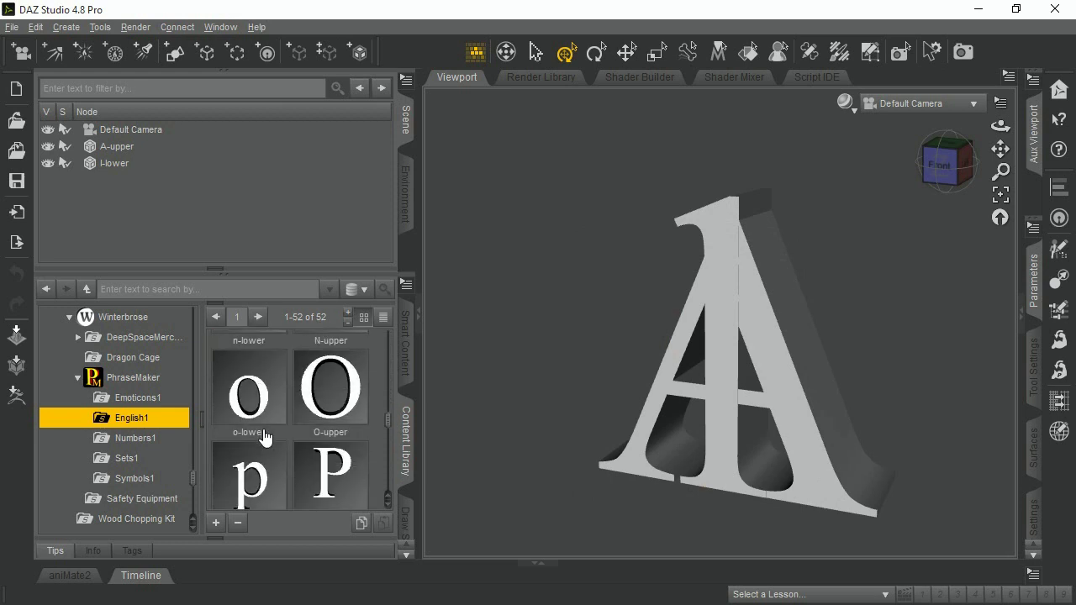
{"action": "double_click", "coordinate": [263, 406]}
{"action": "scroll", "coordinate": [263, 407], "scroll_direction": "up", "scroll_amount": 6}
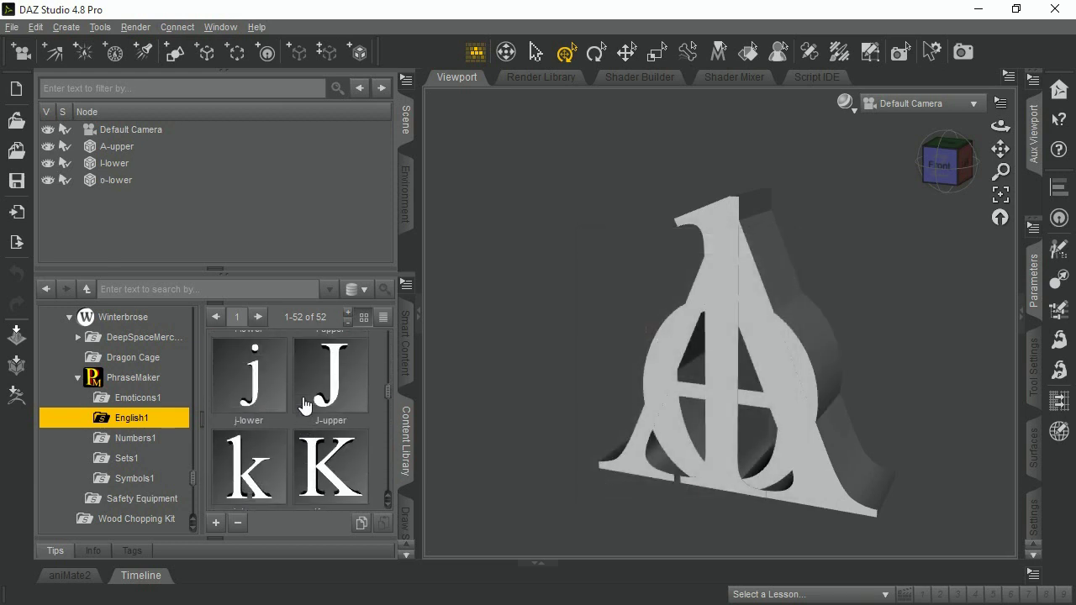
{"action": "scroll", "coordinate": [305, 407], "scroll_direction": "up", "scroll_amount": 2}
{"action": "double_click", "coordinate": [269, 445]}
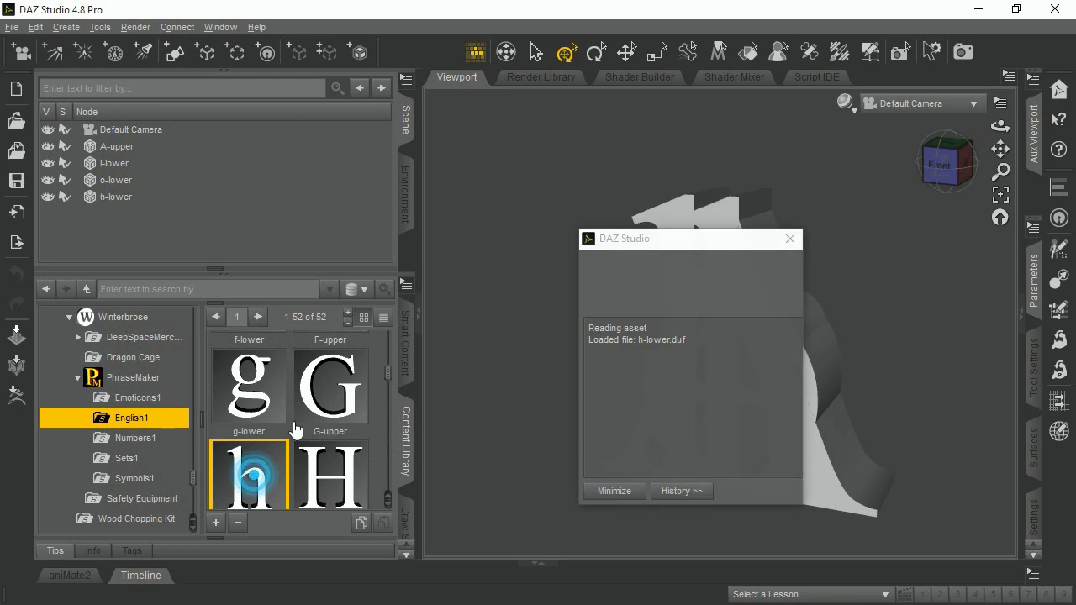
{"action": "scroll", "coordinate": [300, 418], "scroll_direction": "up", "scroll_amount": 2}
{"action": "scroll", "coordinate": [286, 403], "scroll_direction": "up", "scroll_amount": 3}
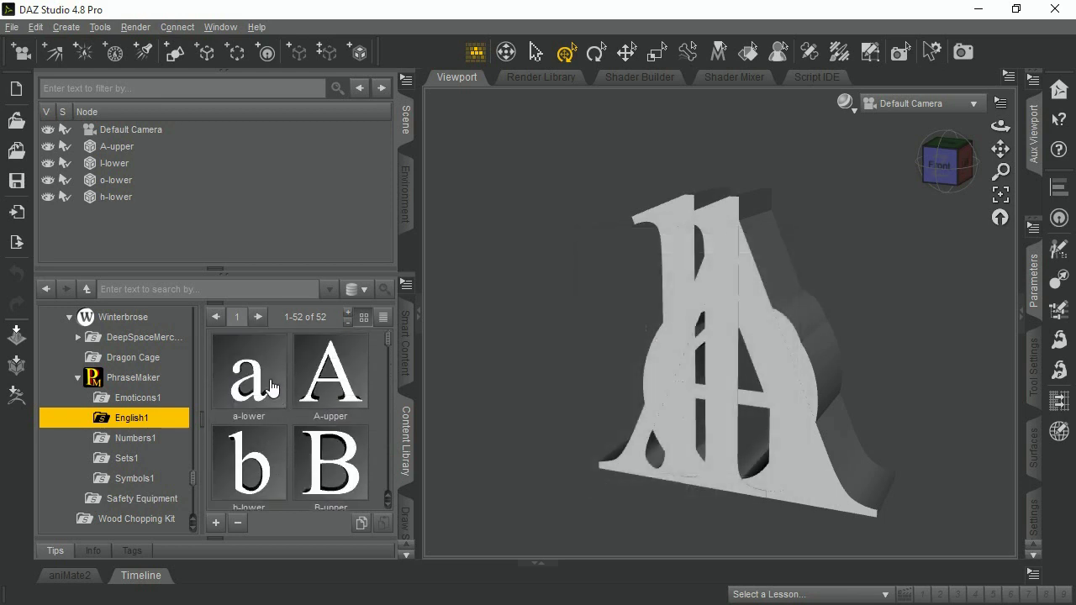
{"action": "double_click", "coordinate": [266, 380]}
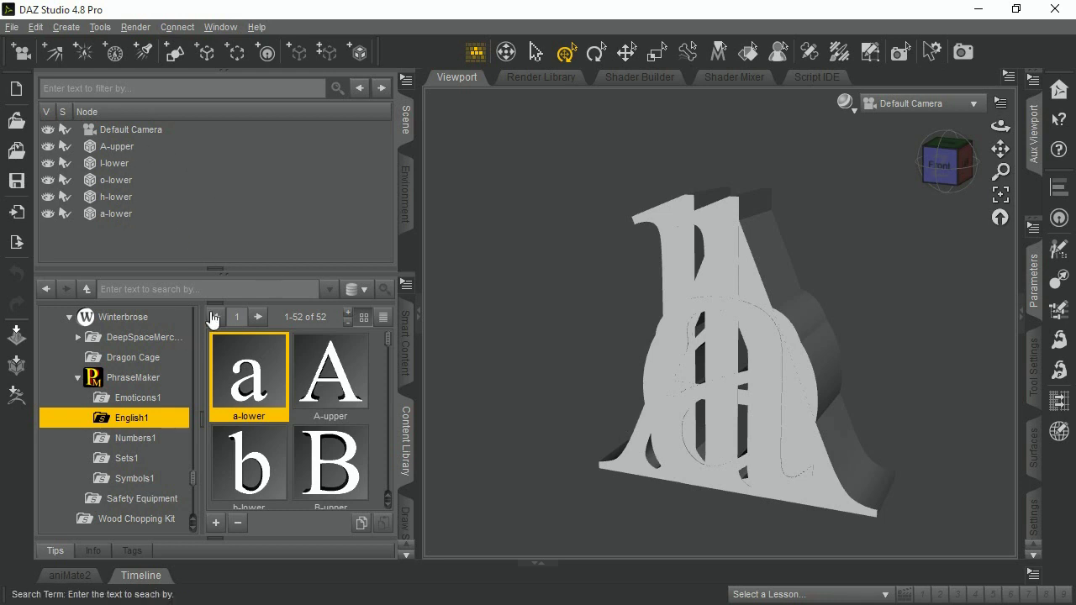
Show the PhraseMaker scripts and select all five letters in the Scene pane.
{"action": "left_click", "coordinate": [152, 382]}
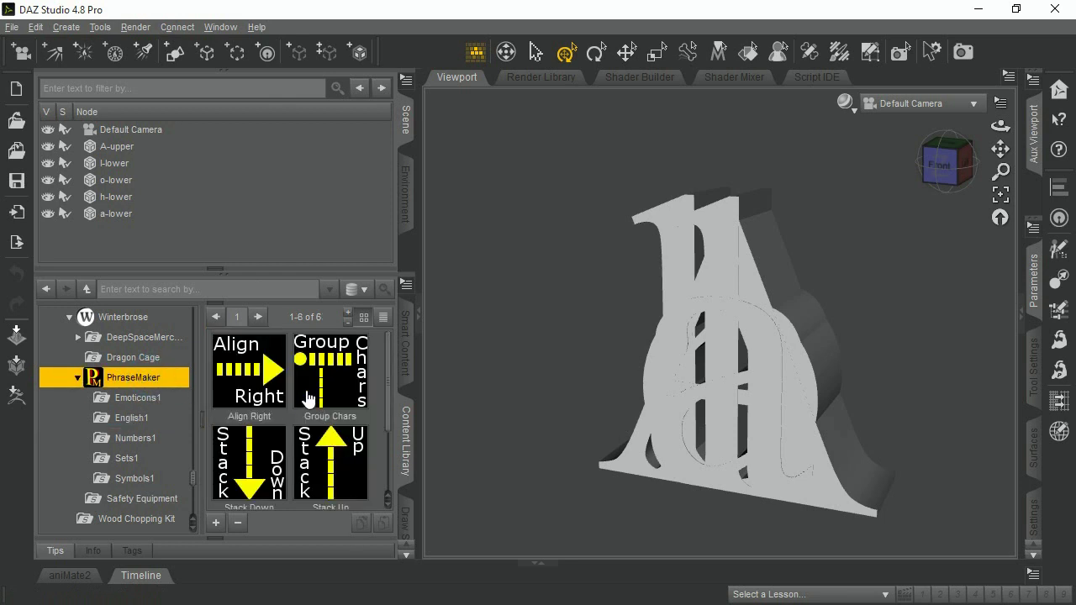
{"action": "scroll", "coordinate": [286, 400], "scroll_direction": "down", "scroll_amount": 2}
{"action": "scroll", "coordinate": [286, 401], "scroll_direction": "up", "scroll_amount": 2}
{"action": "left_click", "coordinate": [117, 148]}
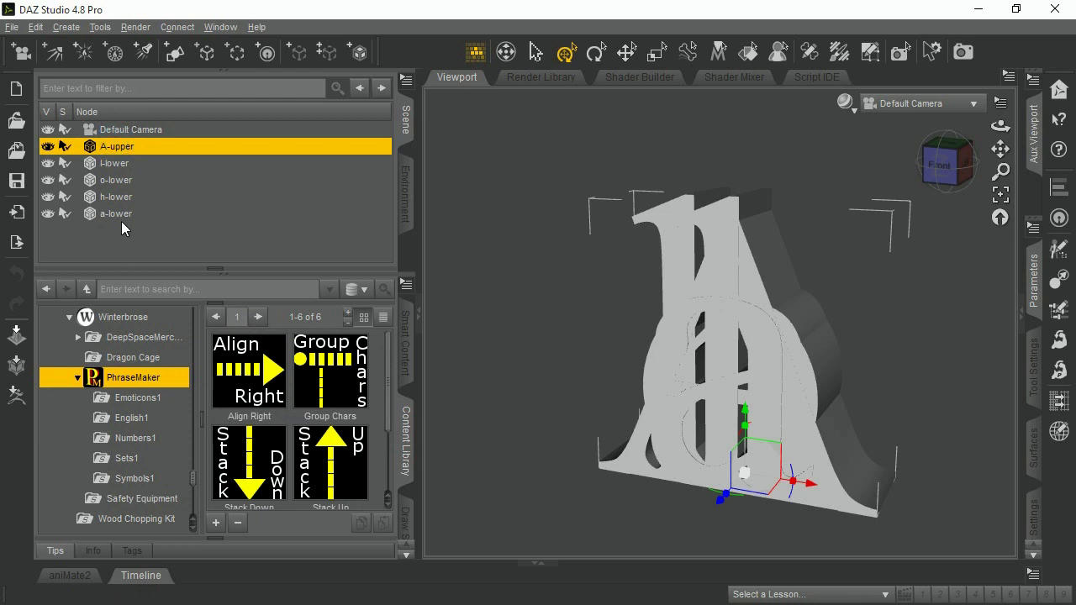
{"action": "left_click", "coordinate": [128, 213], "text": "shift"}
{"action": "scroll", "coordinate": [303, 454], "scroll_direction": "down", "scroll_amount": 2}
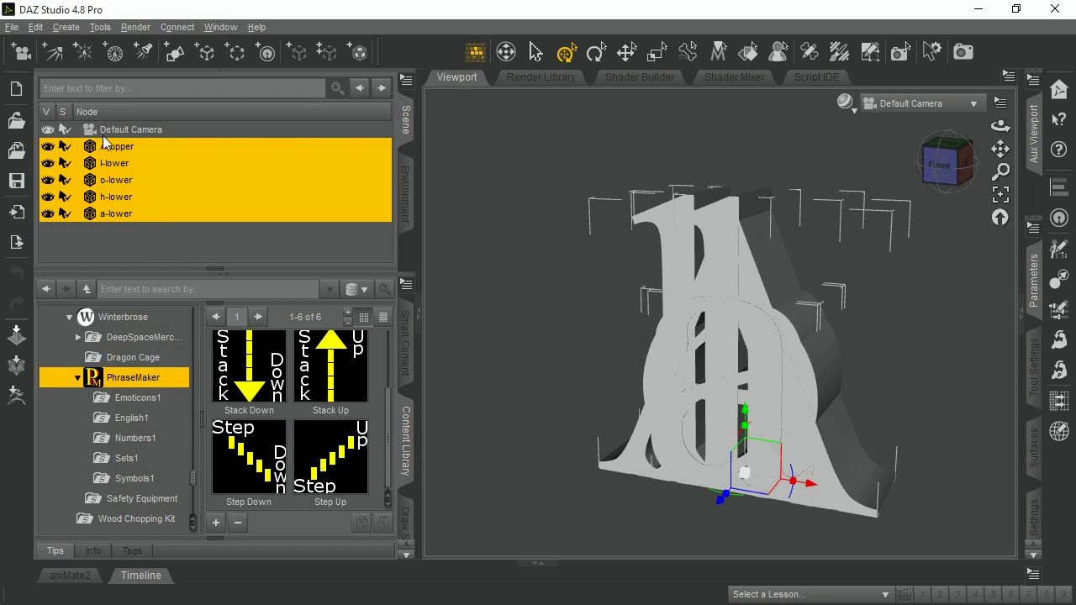
Apply Step Down and frame the letters, then apply Step Up, viewed from the front.
{"action": "double_click", "coordinate": [250, 458]}
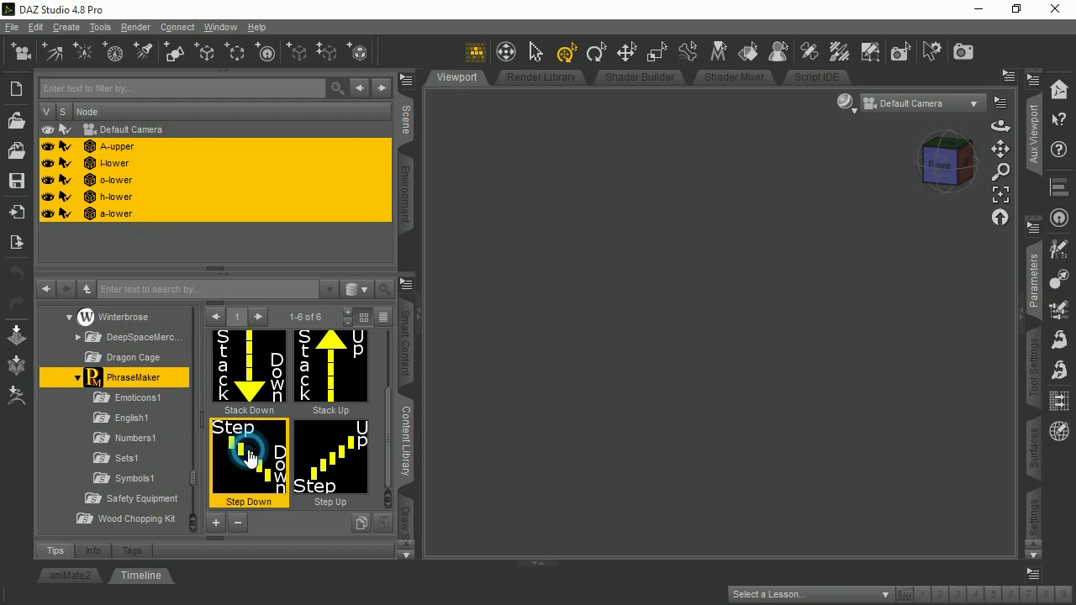
{"action": "left_click", "coordinate": [1006, 198]}
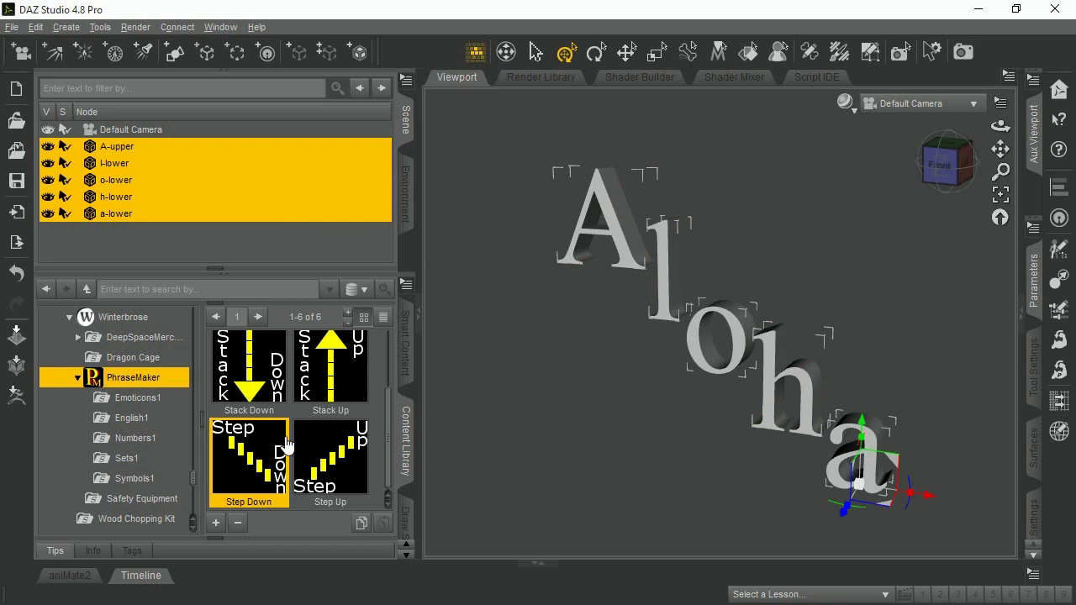
{"action": "double_click", "coordinate": [350, 464]}
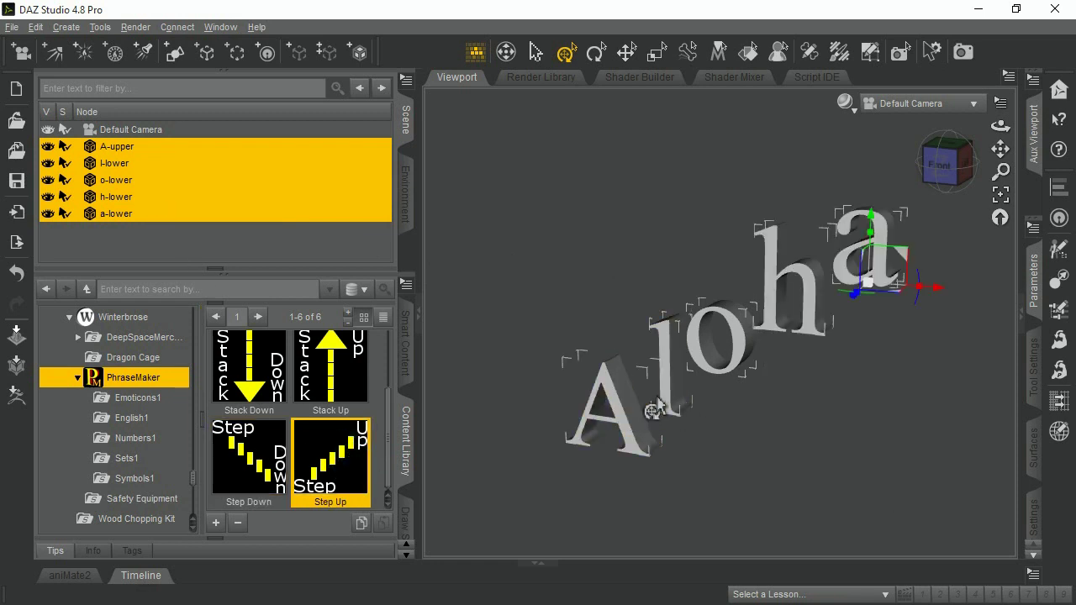
{"action": "left_click", "coordinate": [945, 174]}
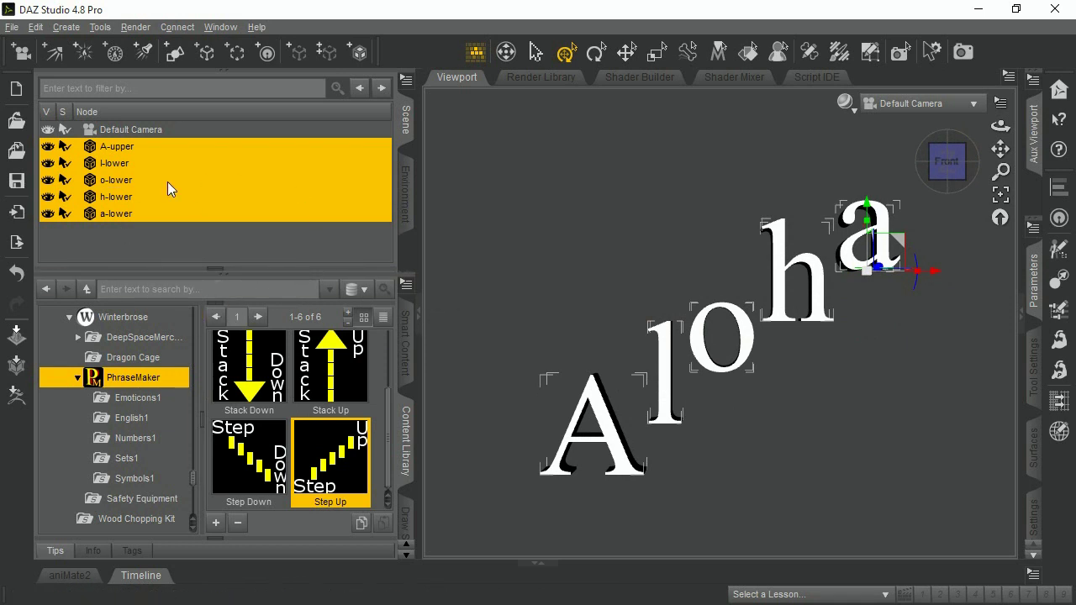
Stack the letters with Stack Down, then delete all five Aloha letters.
{"action": "double_click", "coordinate": [250, 368]}
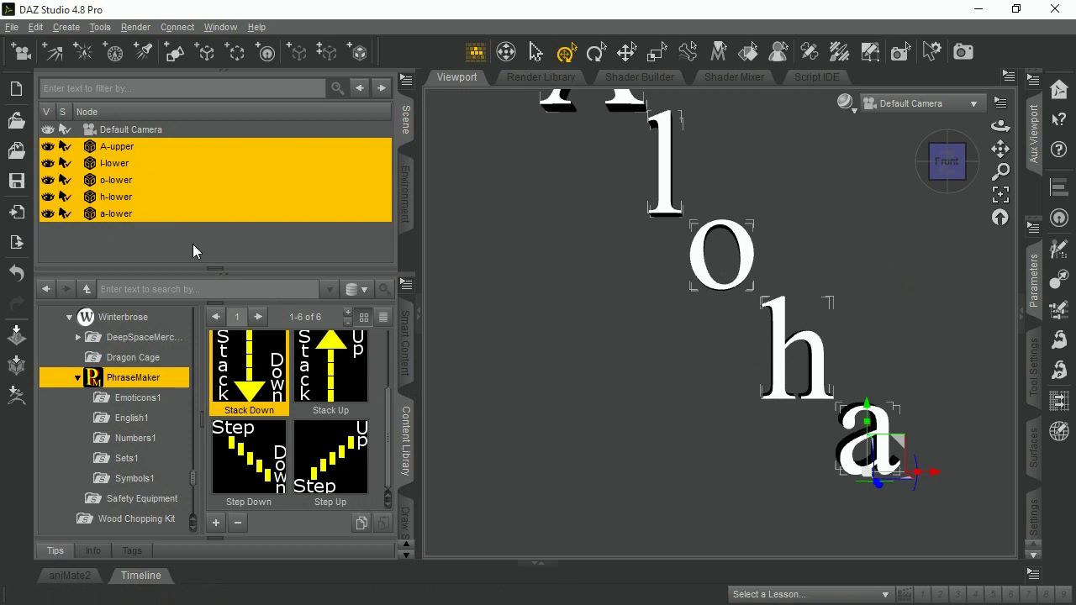
{"action": "left_click", "coordinate": [35, 28]}
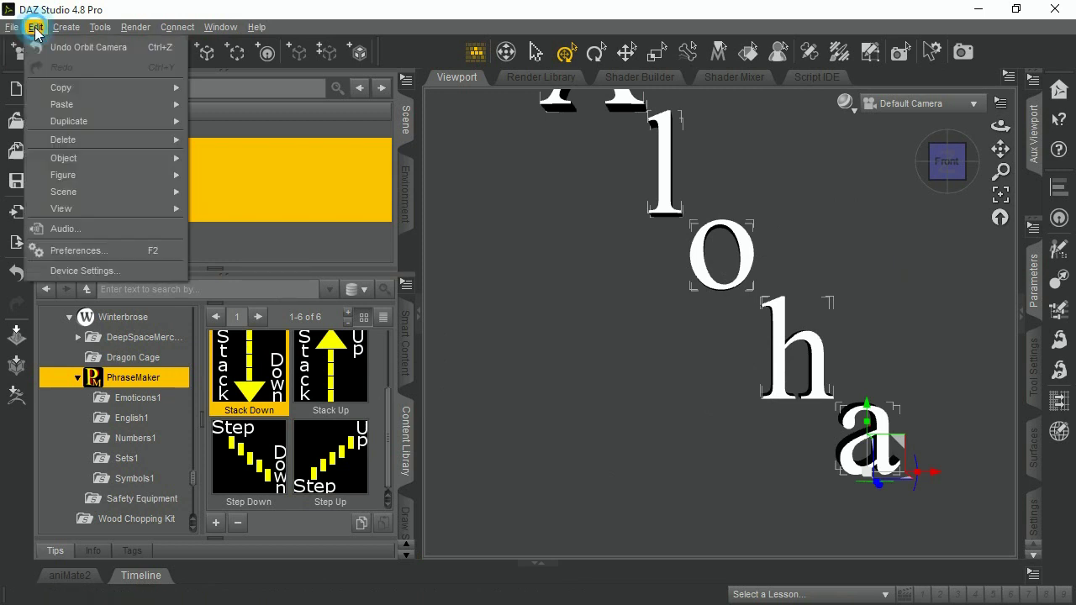
{"action": "left_click", "coordinate": [57, 12]}
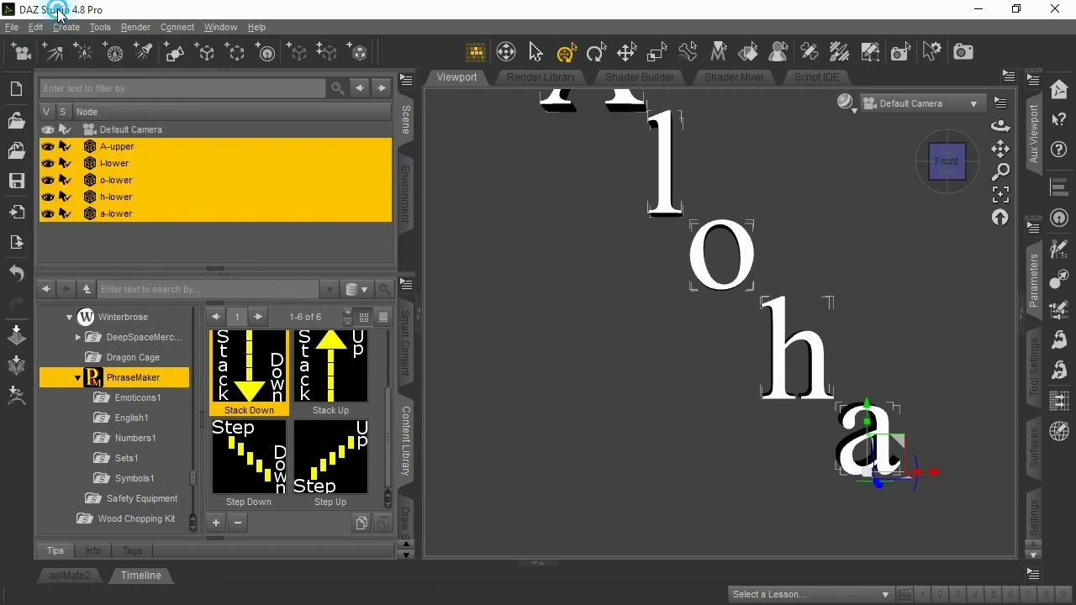
{"action": "right_click", "coordinate": [151, 190]}
{"action": "left_click", "coordinate": [207, 216]}
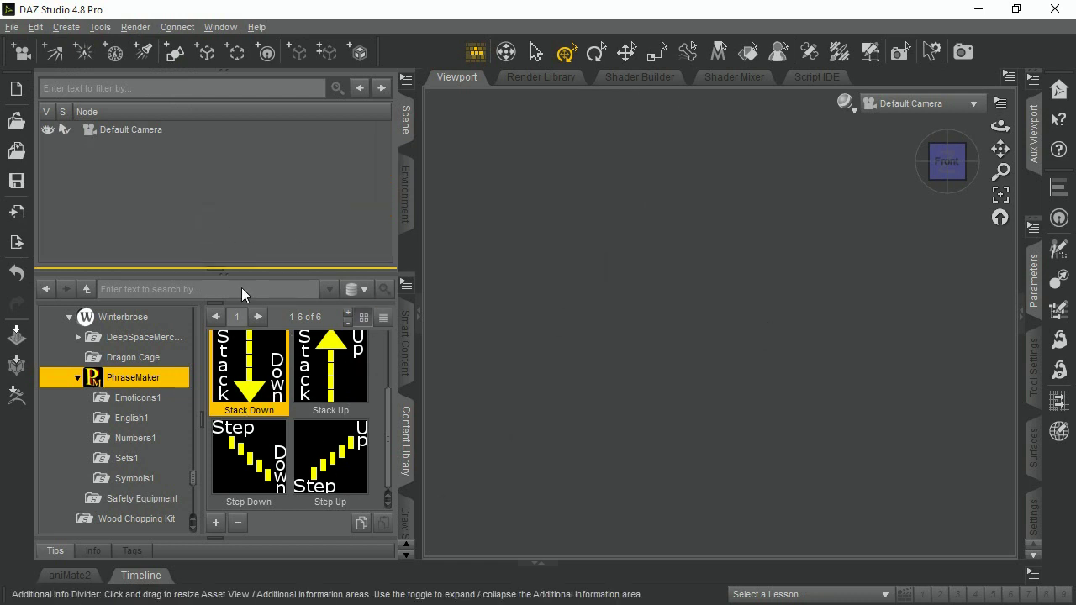
Open English1 and add the A-upper and l-lower letters.
{"action": "left_click", "coordinate": [139, 418]}
{"action": "scroll", "coordinate": [307, 384], "scroll_direction": "up", "scroll_amount": 2}
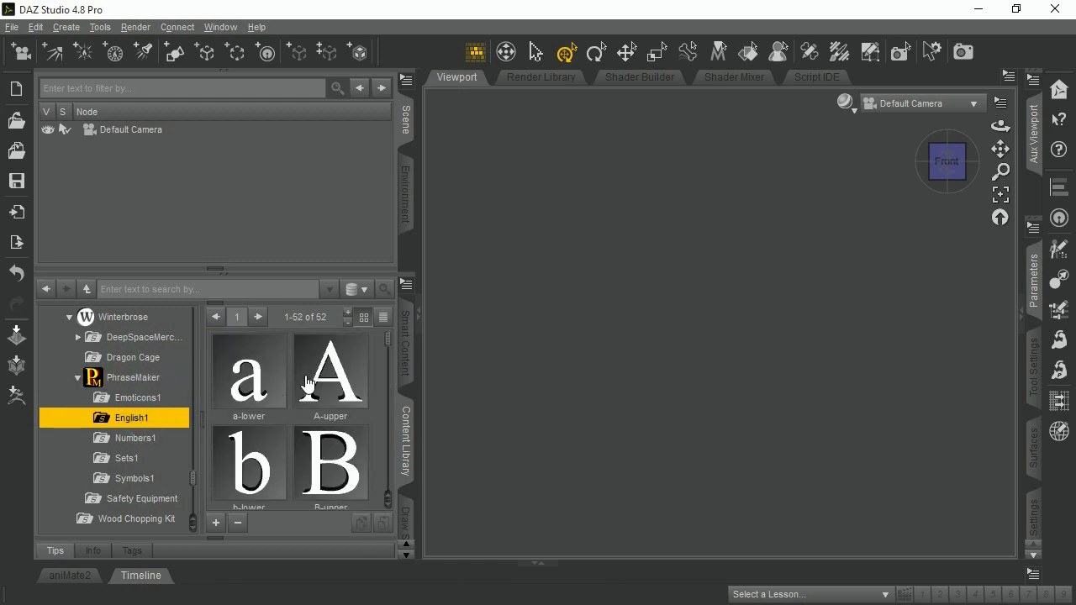
{"action": "double_click", "coordinate": [308, 384]}
{"action": "scroll", "coordinate": [315, 388], "scroll_direction": "down", "scroll_amount": 10}
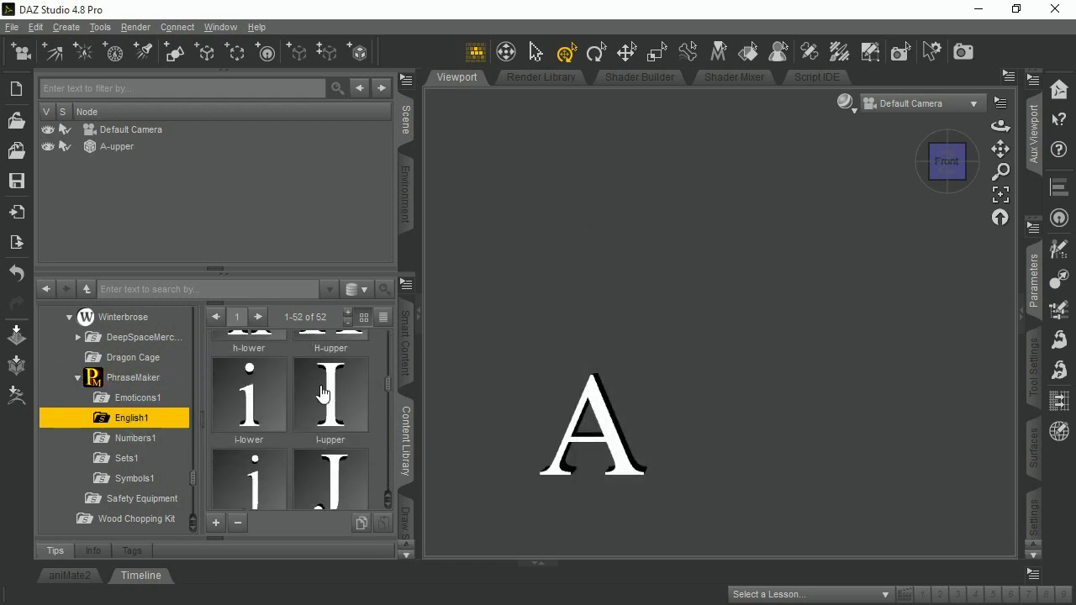
{"action": "scroll", "coordinate": [293, 396], "scroll_direction": "down", "scroll_amount": 2}
{"action": "double_click", "coordinate": [249, 374]}
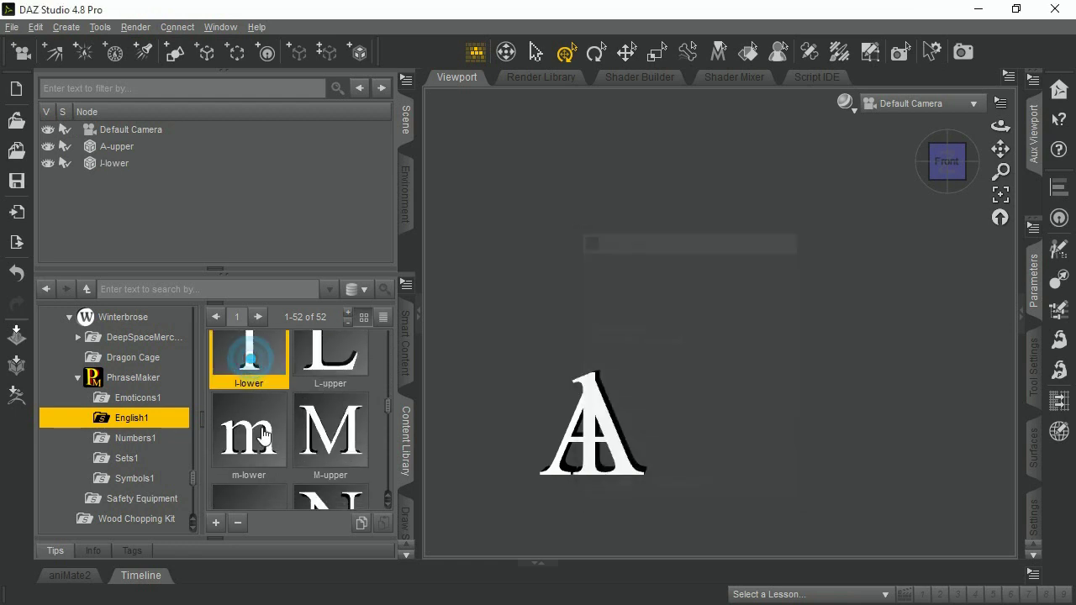
Add the o-lower, h-lower and a-lower letters.
{"action": "scroll", "coordinate": [264, 437], "scroll_direction": "down", "scroll_amount": 4}
{"action": "scroll", "coordinate": [263, 437], "scroll_direction": "down", "scroll_amount": 2}
{"action": "double_click", "coordinate": [264, 377]}
{"action": "scroll", "coordinate": [277, 377], "scroll_direction": "up", "scroll_amount": 10}
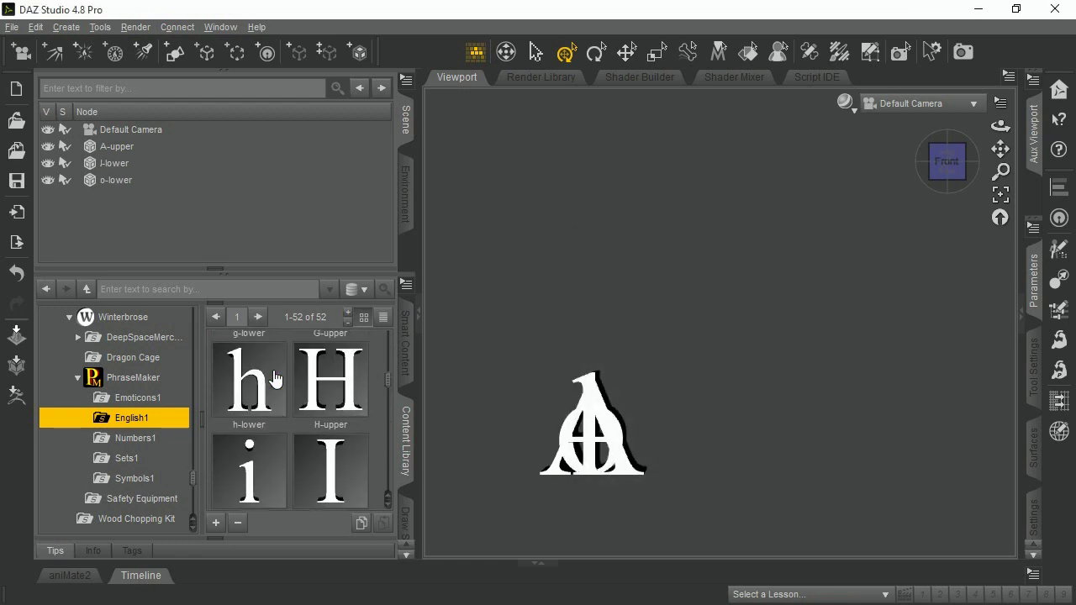
{"action": "scroll", "coordinate": [273, 376], "scroll_direction": "down", "scroll_amount": 3}
{"action": "double_click", "coordinate": [272, 351]}
{"action": "scroll", "coordinate": [273, 361], "scroll_direction": "up", "scroll_amount": 5}
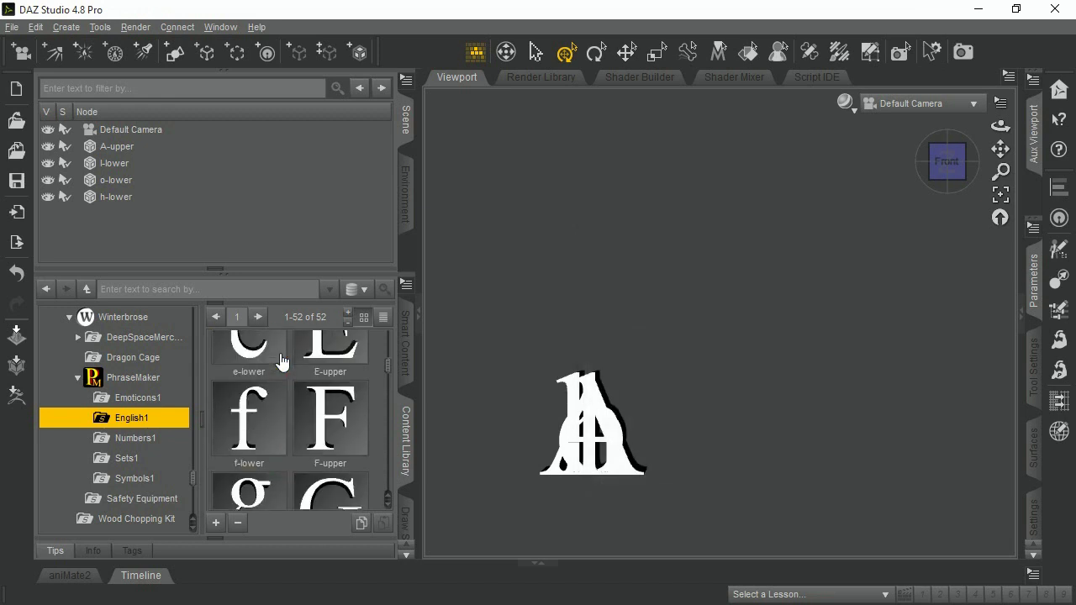
{"action": "scroll", "coordinate": [276, 367], "scroll_direction": "up", "scroll_amount": 4}
{"action": "double_click", "coordinate": [267, 350]}
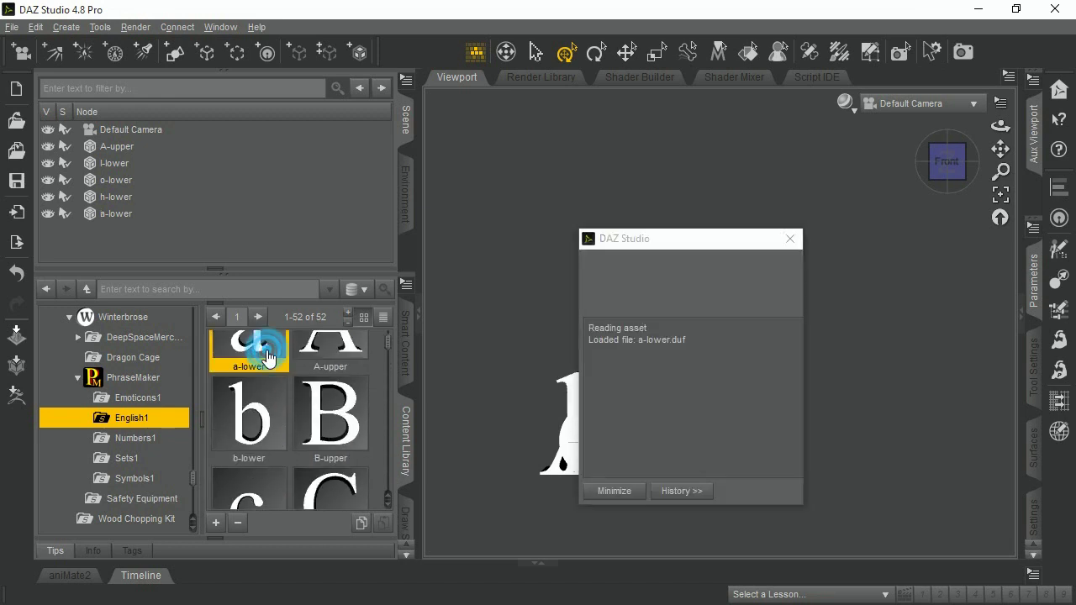
Show the PhraseMaker scripts, drag Stack Down toward the scene, and select all five letters.
{"action": "left_click", "coordinate": [138, 379]}
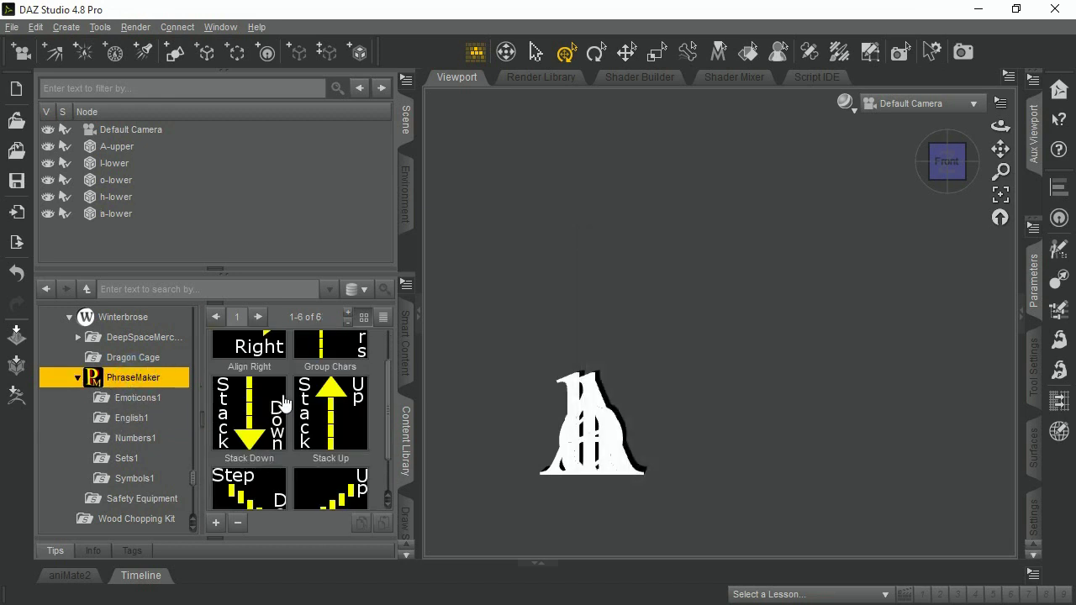
{"action": "left_click_drag", "start_coordinate": [283, 404], "coordinate": [580, 473]}
{"action": "left_click", "coordinate": [133, 146]}
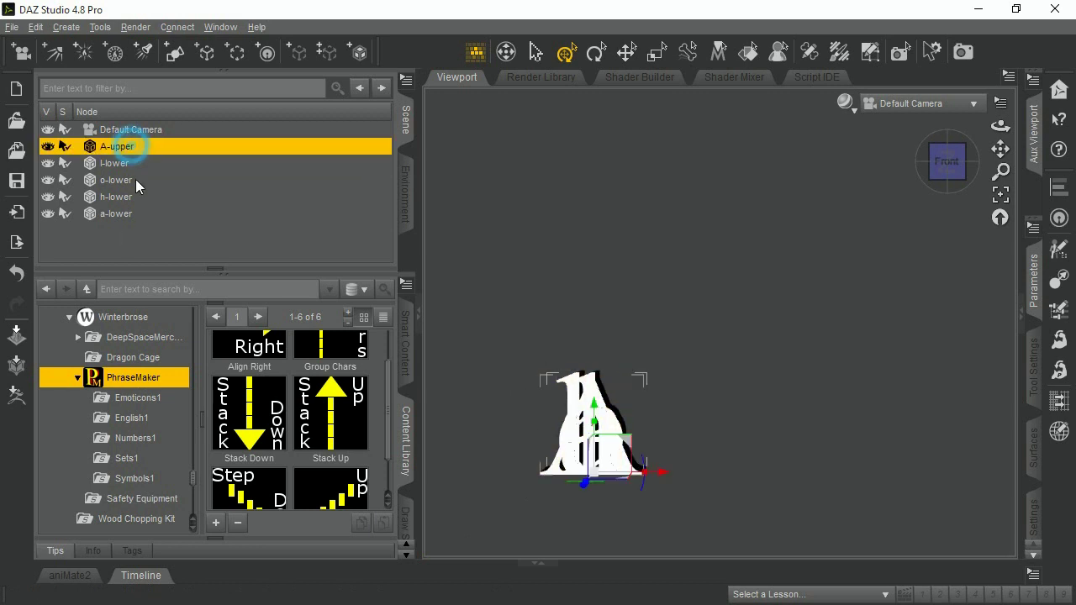
{"action": "left_click", "coordinate": [133, 213], "text": "shift"}
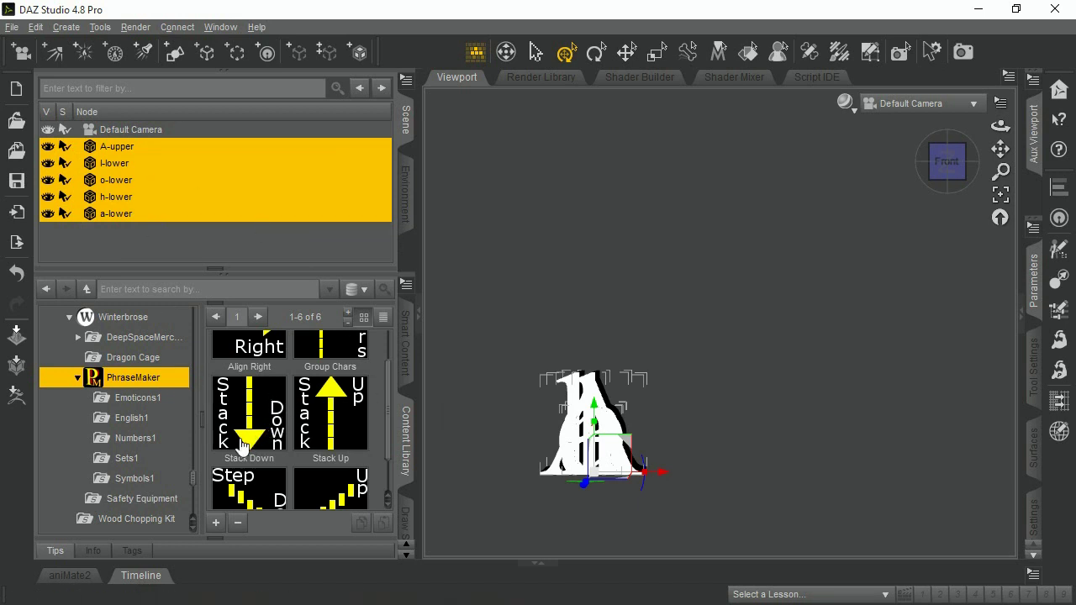
Apply Stack Down, pan to see the column, then Stack Up so Aloha reads upward.
{"action": "double_click", "coordinate": [267, 420]}
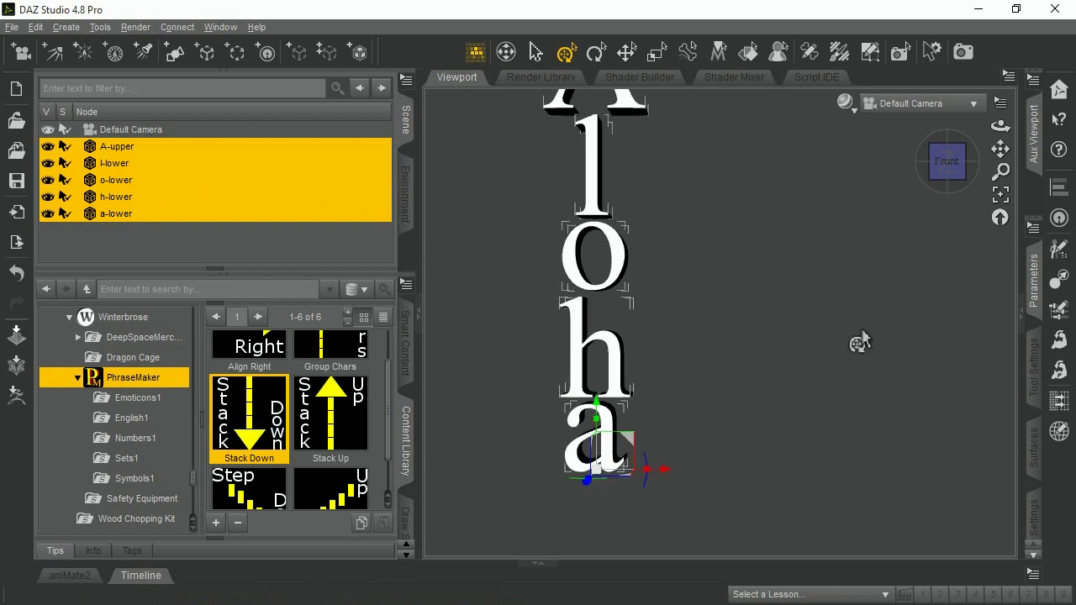
{"action": "left_click_drag", "start_coordinate": [1000, 149], "coordinate": [1000, 198]}
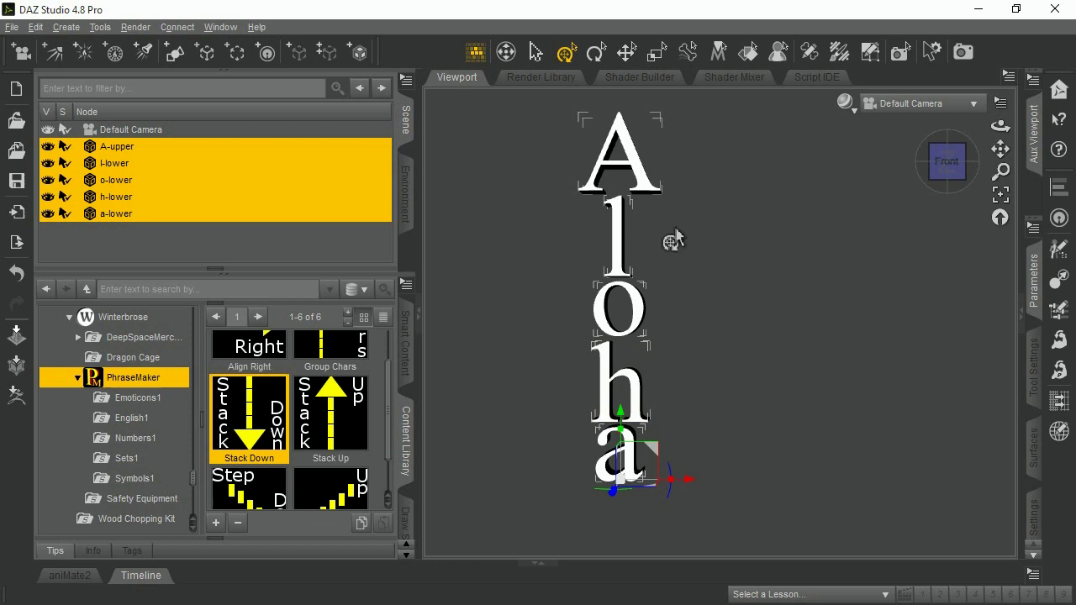
{"action": "double_click", "coordinate": [342, 422]}
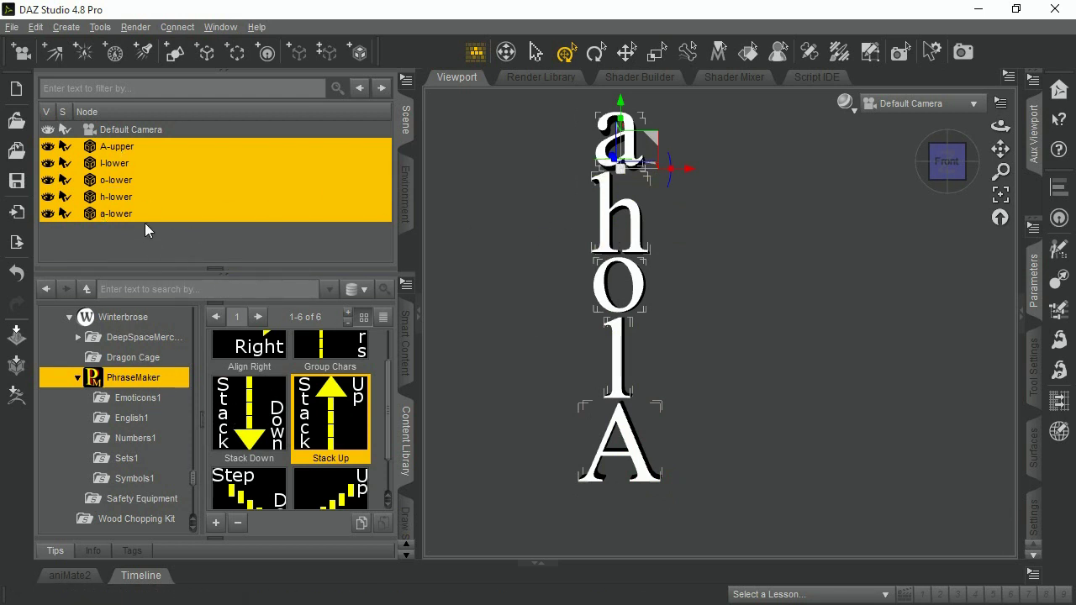
Start a new scene with File > New, discarding the current one without saving.
{"action": "left_click", "coordinate": [35, 27]}
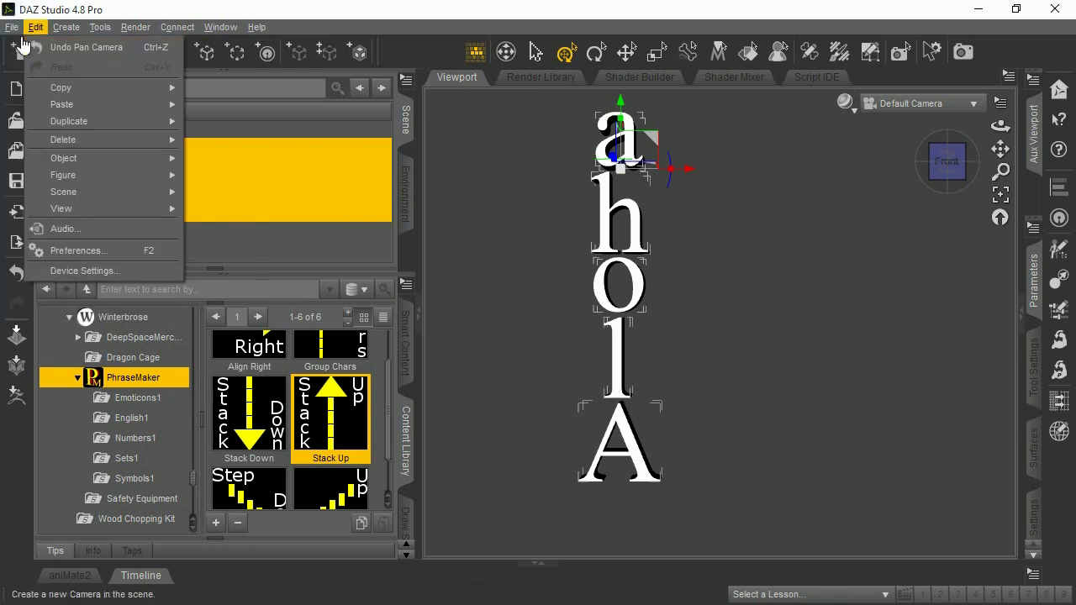
{"action": "mouse_move", "coordinate": [12, 27]}
{"action": "left_click", "coordinate": [51, 46]}
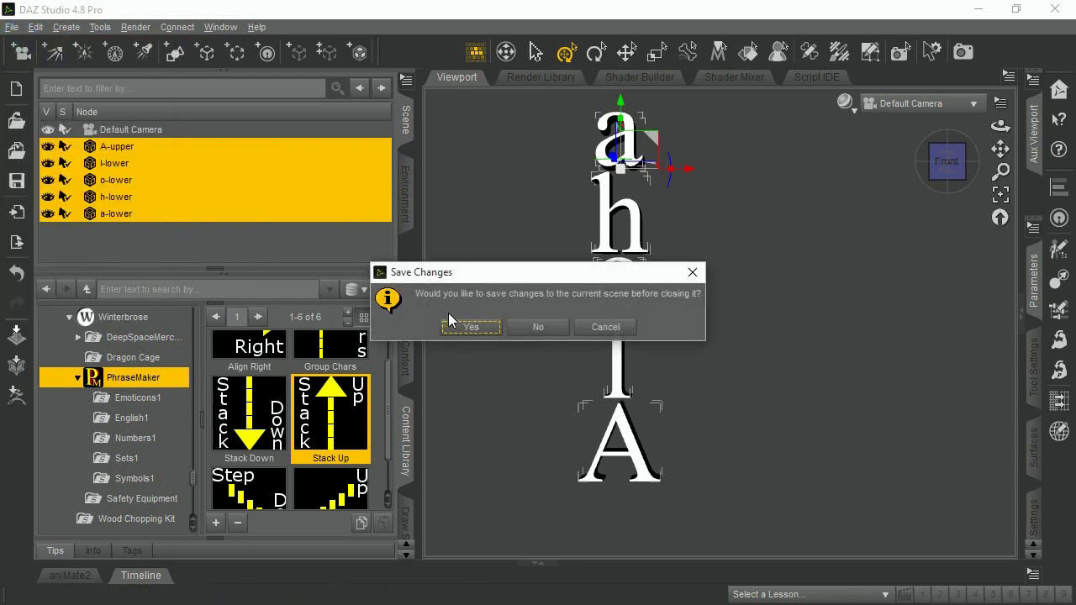
{"action": "left_click", "coordinate": [526, 328]}
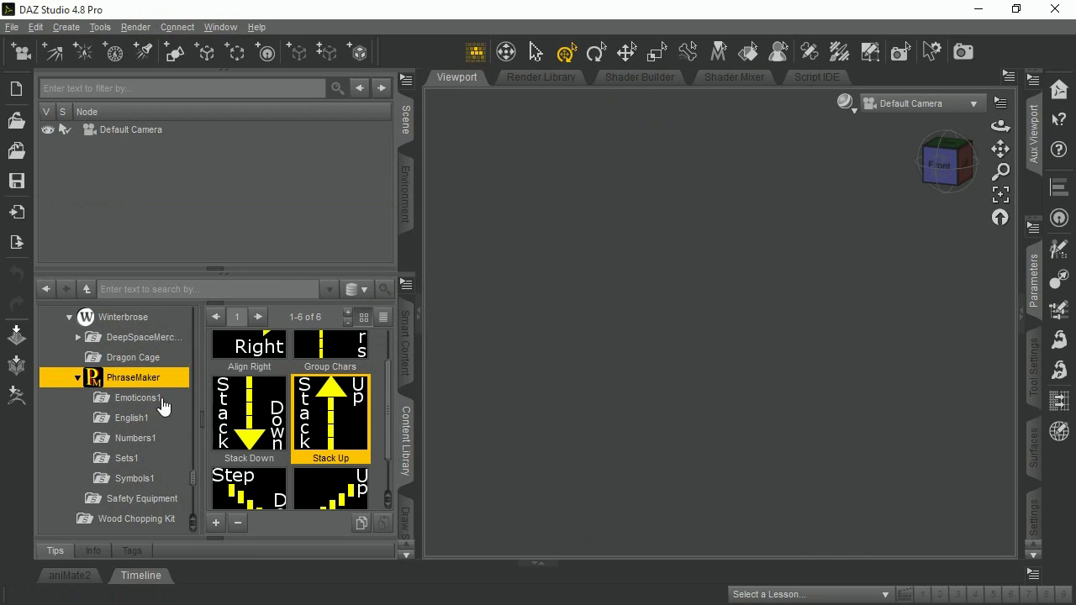
Open English1 and add the A-upper, l-lower and o-lower letters.
{"action": "left_click", "coordinate": [135, 418]}
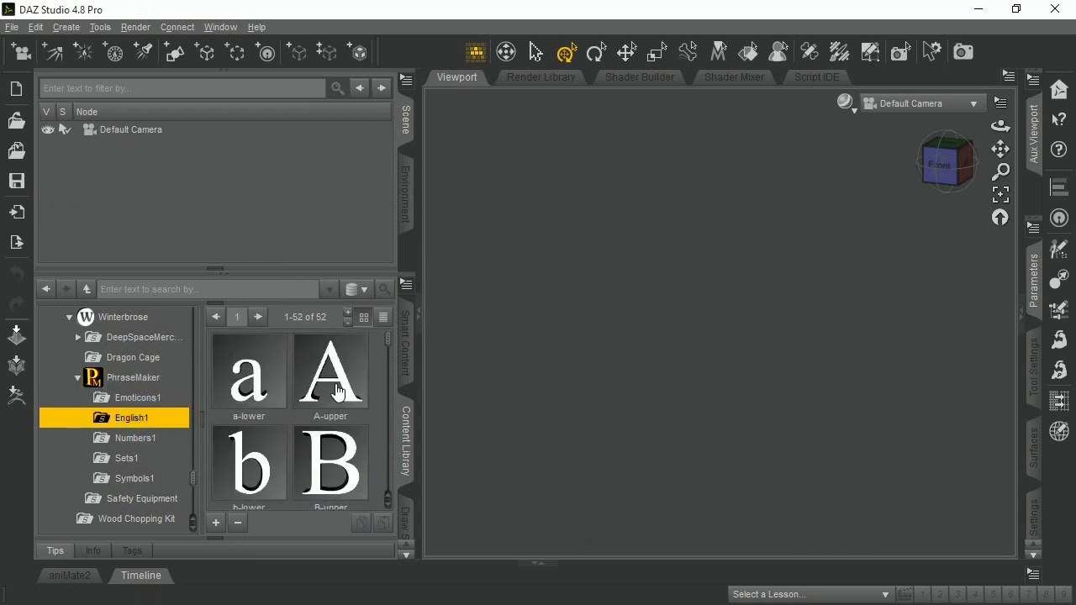
{"action": "double_click", "coordinate": [348, 372]}
{"action": "scroll", "coordinate": [313, 387], "scroll_direction": "down", "scroll_amount": 10}
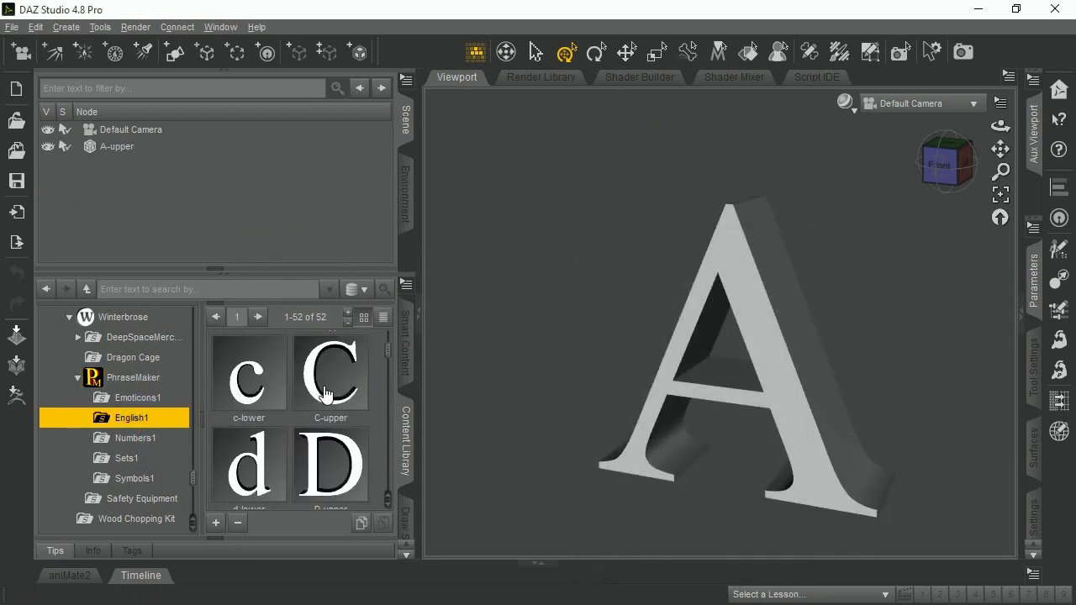
{"action": "scroll", "coordinate": [313, 402], "scroll_direction": "down", "scroll_amount": 15}
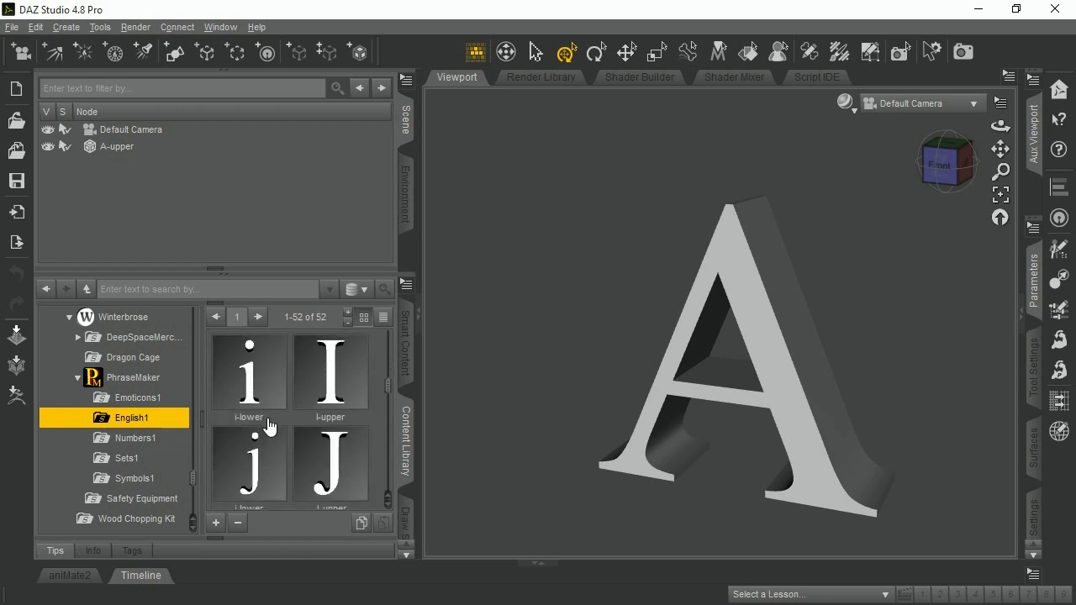
{"action": "scroll", "coordinate": [260, 395], "scroll_direction": "down", "scroll_amount": 3}
{"action": "double_click", "coordinate": [255, 374]}
{"action": "scroll", "coordinate": [260, 383], "scroll_direction": "down", "scroll_amount": 10}
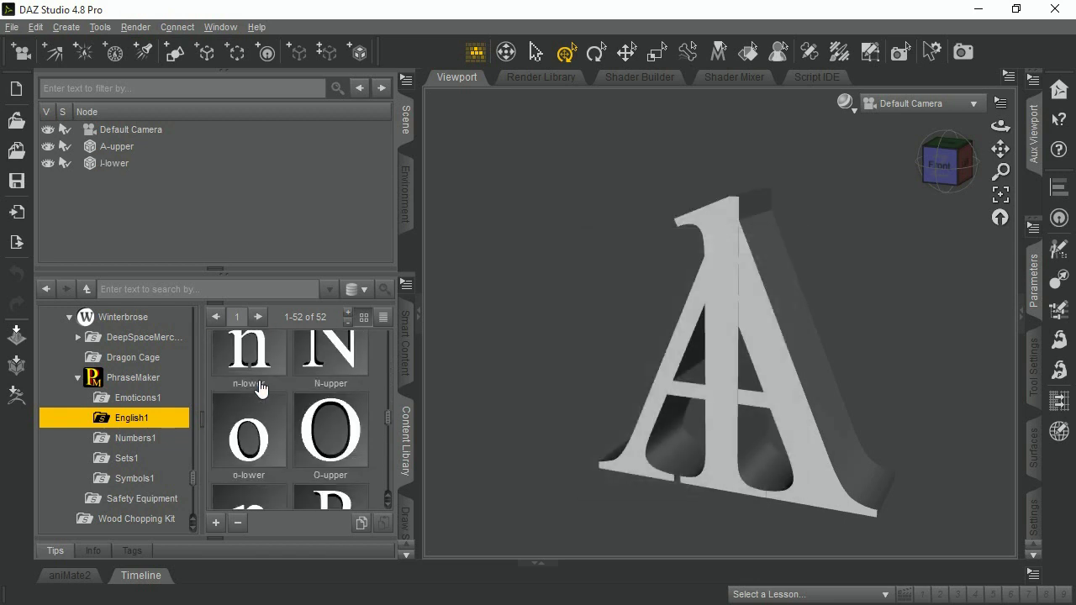
{"action": "double_click", "coordinate": [262, 388]}
Add the h-lower and a-lower letters, then view them from the front and frame them.
{"action": "scroll", "coordinate": [278, 391], "scroll_direction": "up", "scroll_amount": 8}
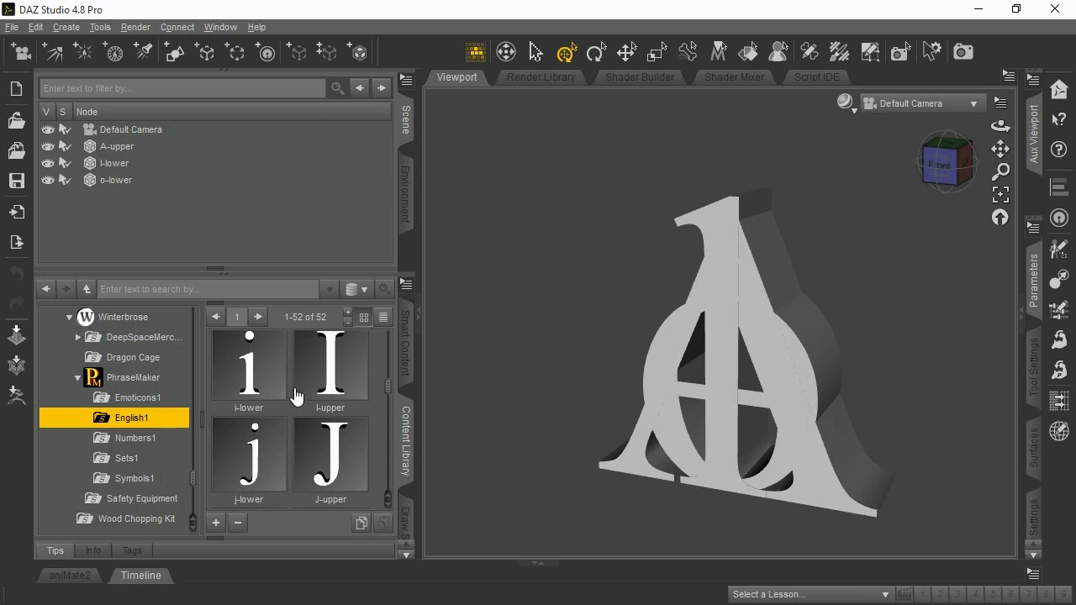
{"action": "scroll", "coordinate": [294, 391], "scroll_direction": "up", "scroll_amount": 2}
{"action": "double_click", "coordinate": [269, 374]}
{"action": "scroll", "coordinate": [295, 382], "scroll_direction": "up", "scroll_amount": 8}
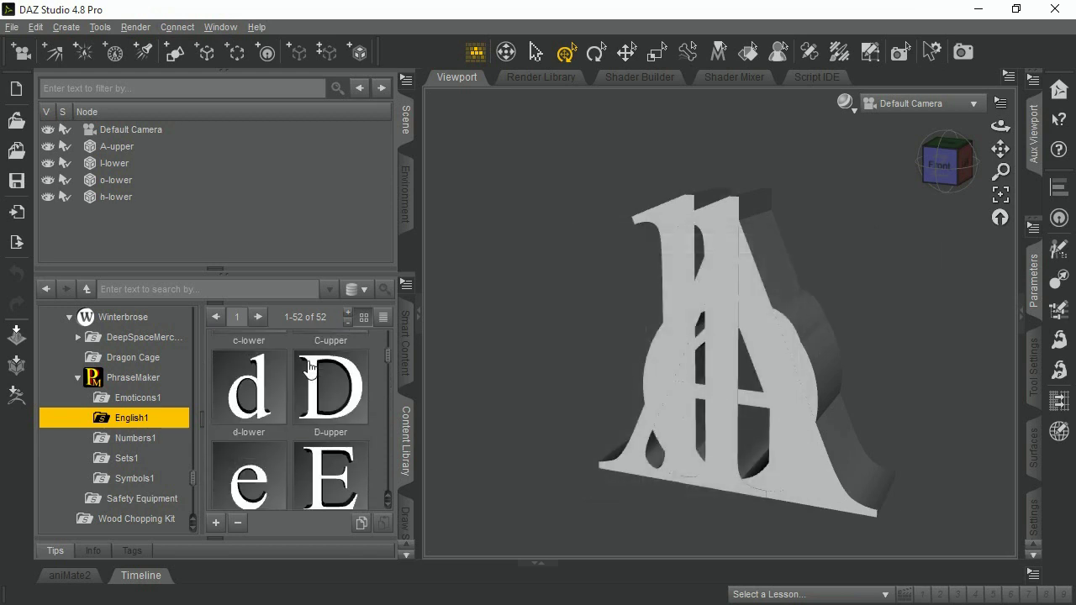
{"action": "double_click", "coordinate": [245, 371]}
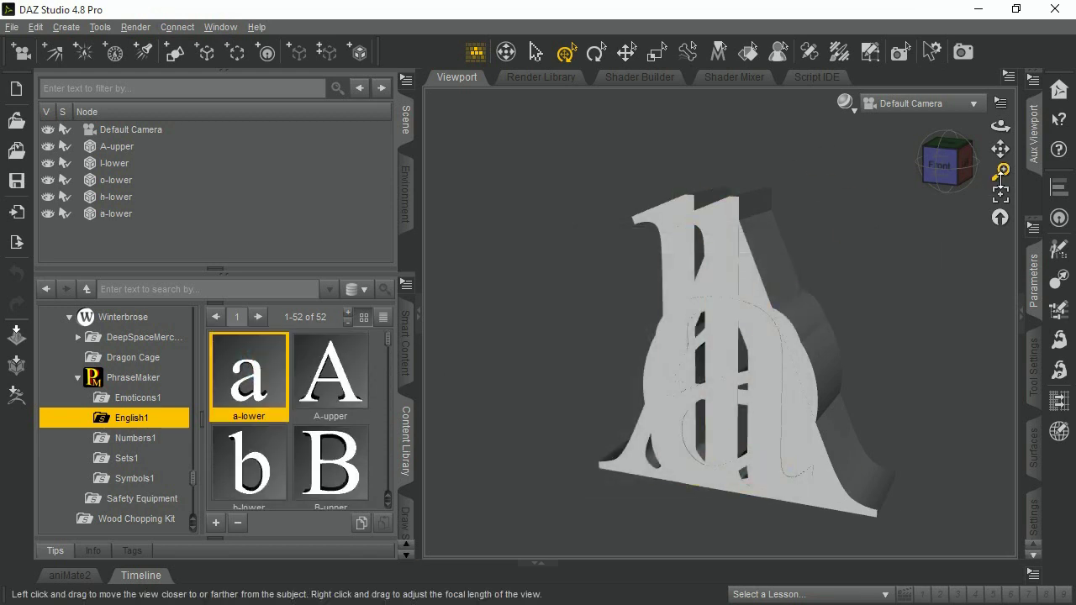
{"action": "left_click", "coordinate": [940, 166]}
{"action": "left_click", "coordinate": [1000, 194]}
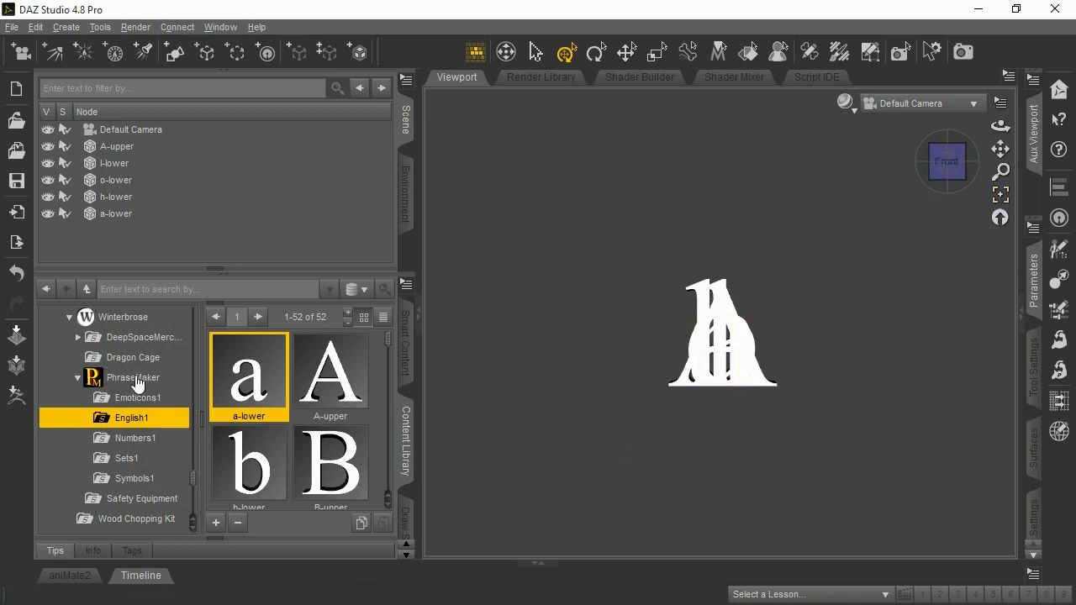
Select letters A-upper through a-lower and apply Align Right so they spell Aloha in a row.
{"action": "left_click", "coordinate": [111, 380]}
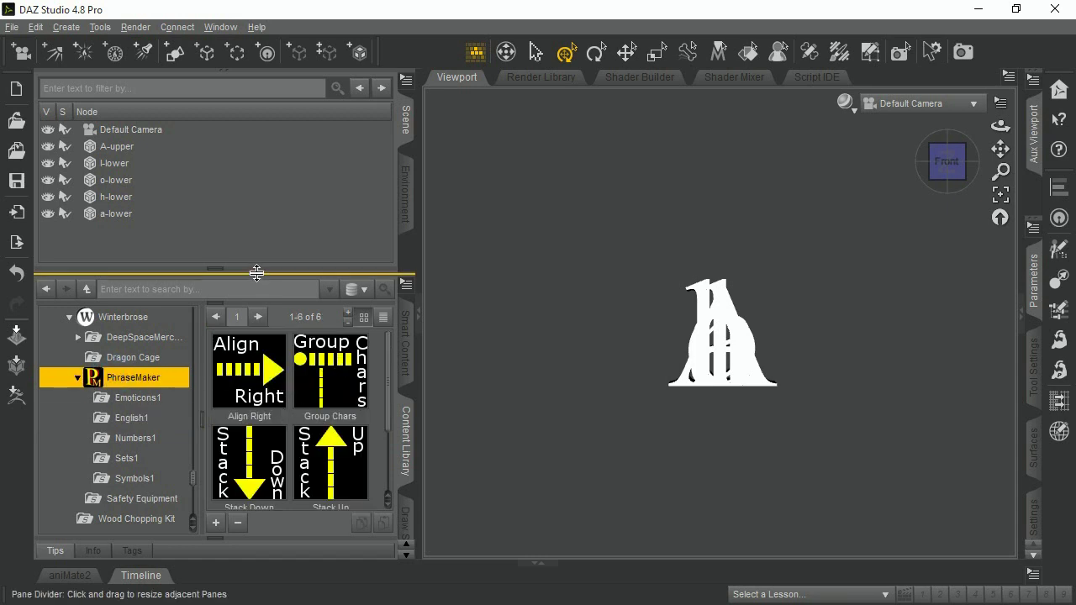
{"action": "left_click", "coordinate": [114, 147]}
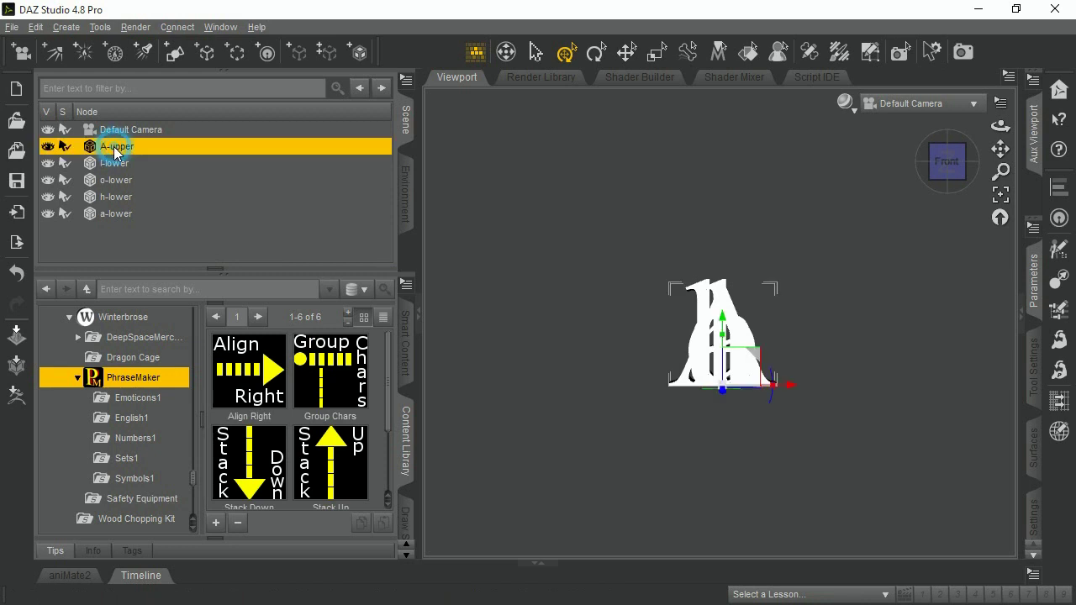
{"action": "left_click", "coordinate": [126, 213], "text": "shift"}
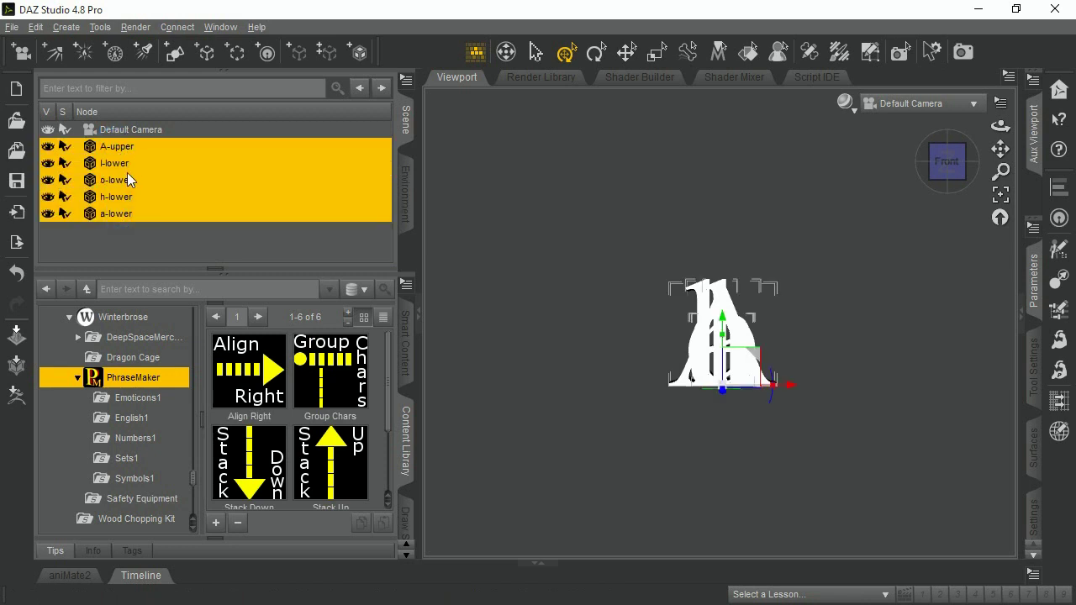
{"action": "double_click", "coordinate": [256, 368]}
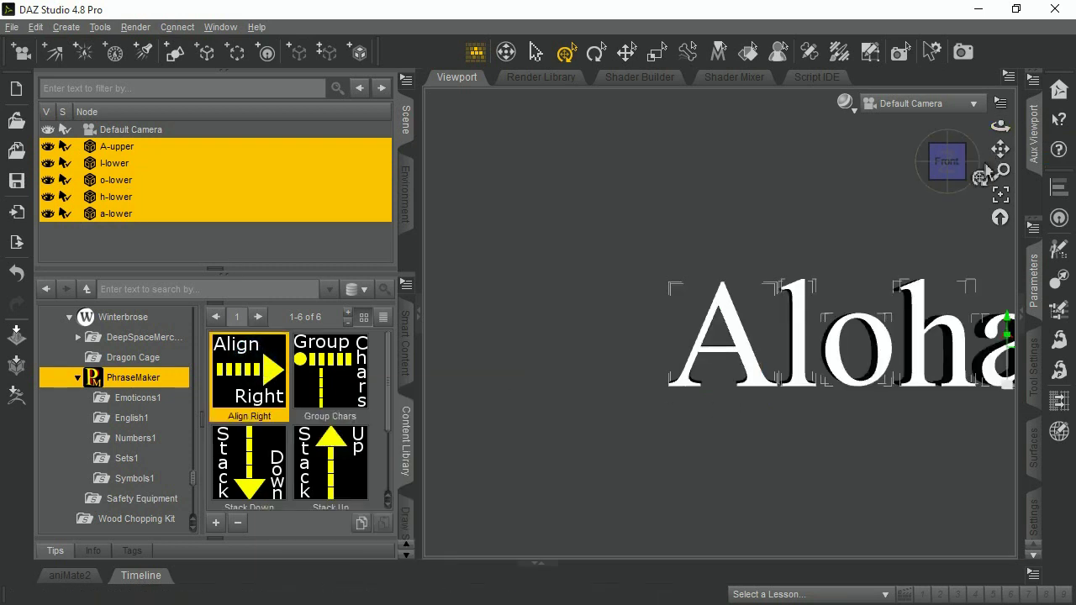
{"action": "left_click_drag", "start_coordinate": [999, 149], "coordinate": [866, 162]}
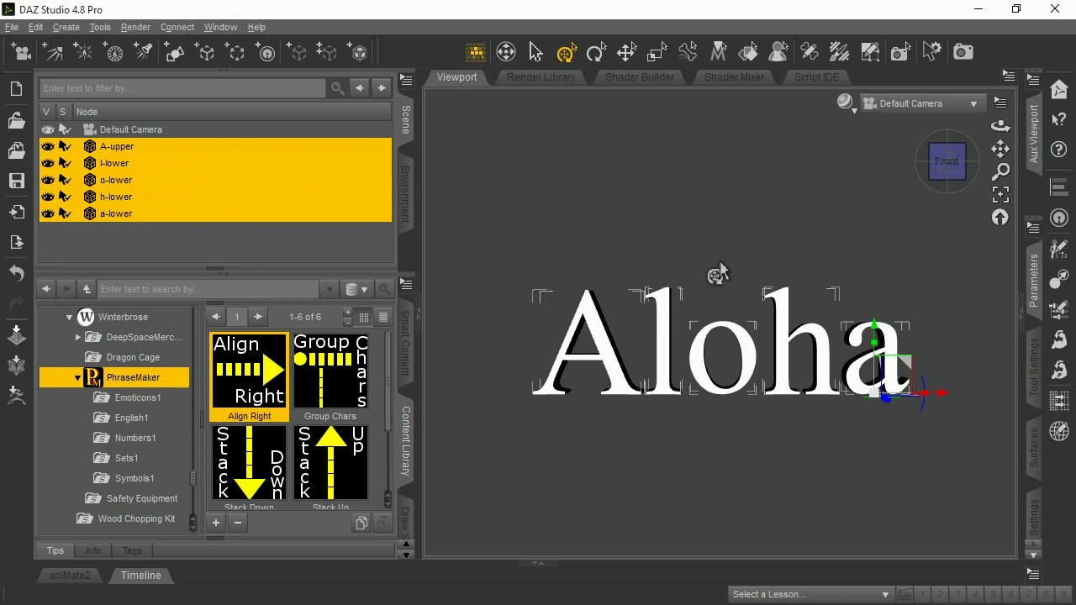
Apply Group Chars to put the five letters under an Aloha node, then select and collapse it.
{"action": "left_click", "coordinate": [333, 367]}
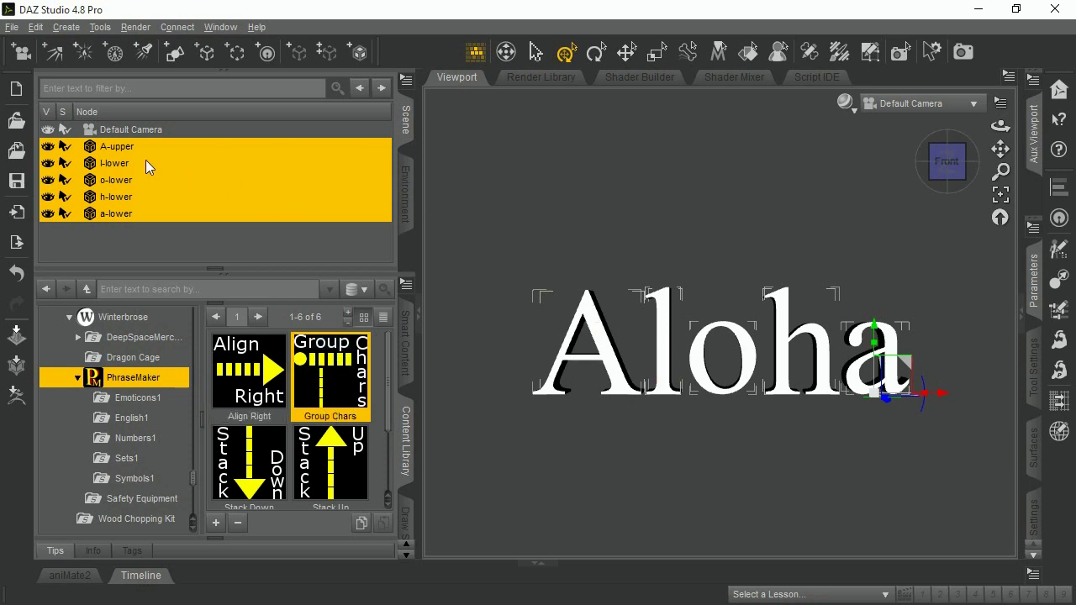
{"action": "double_click", "coordinate": [334, 373]}
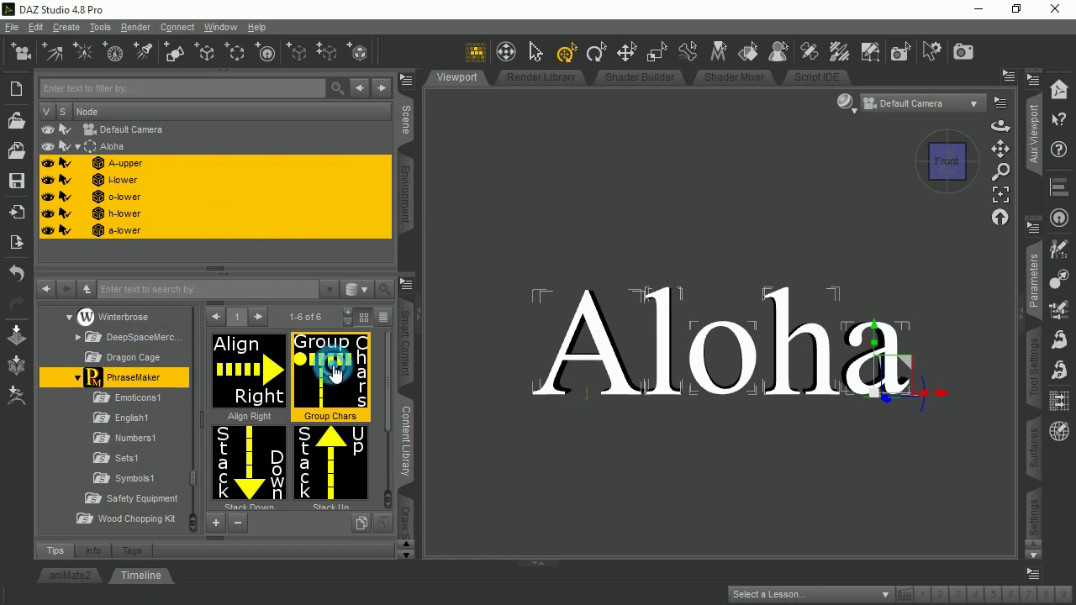
{"action": "left_click", "coordinate": [110, 147]}
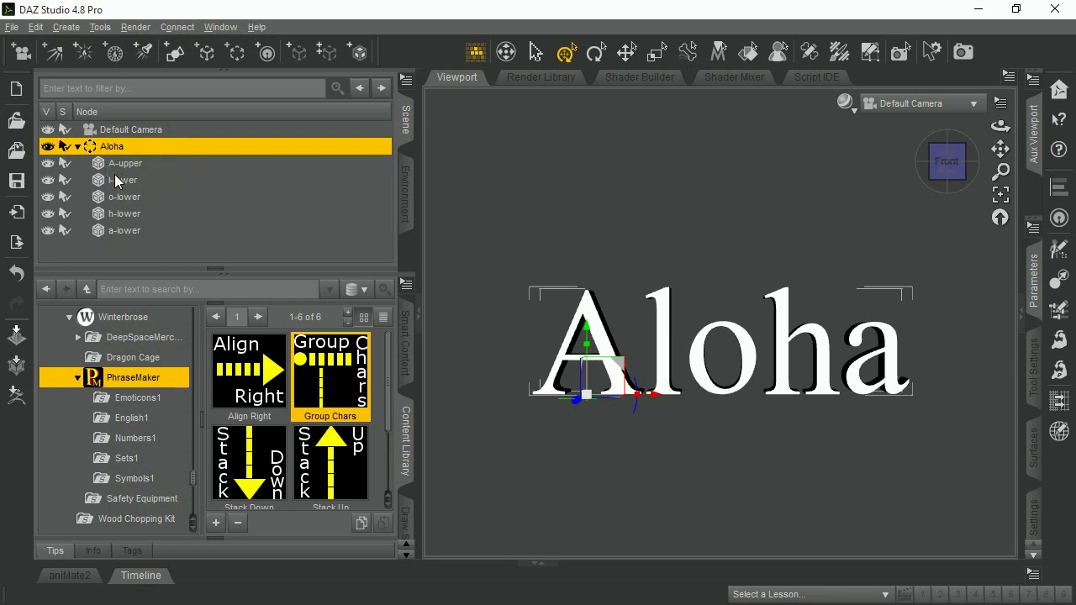
{"action": "left_click", "coordinate": [77, 146]}
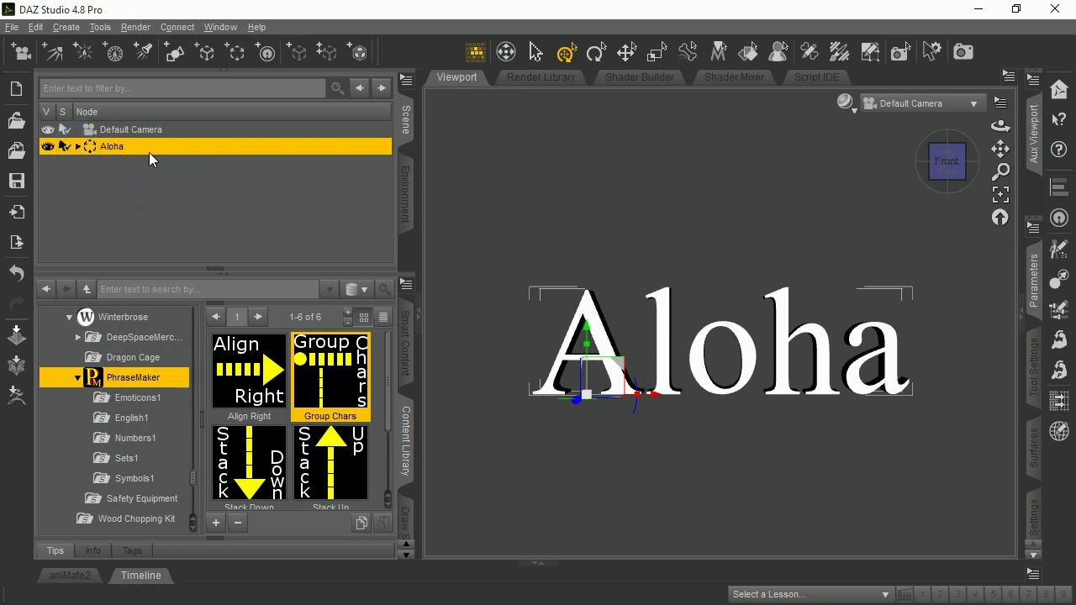
Raise the Aloha group, angle it around Y, and scale it to 88.2%.
{"action": "left_click", "coordinate": [418, 316]}
{"action": "left_click", "coordinate": [1036, 290]}
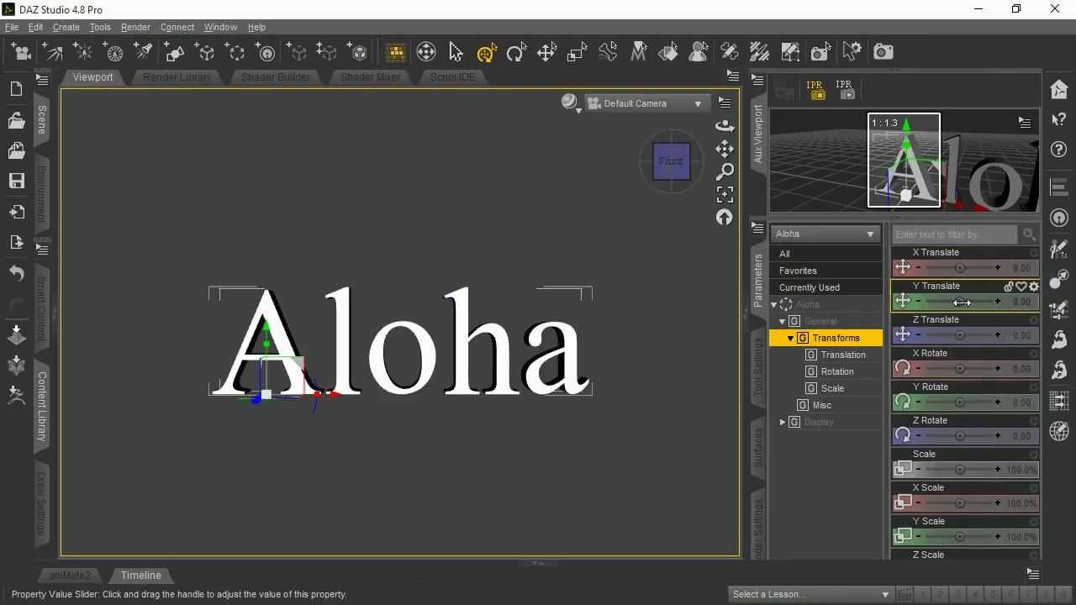
{"action": "mouse_move", "coordinate": [964, 301]}
{"action": "left_mouse_down"}
{"action": "mouse_move", "coordinate": [955, 300]}
{"action": "mouse_move", "coordinate": [979, 301]}
{"action": "left_mouse_up"}
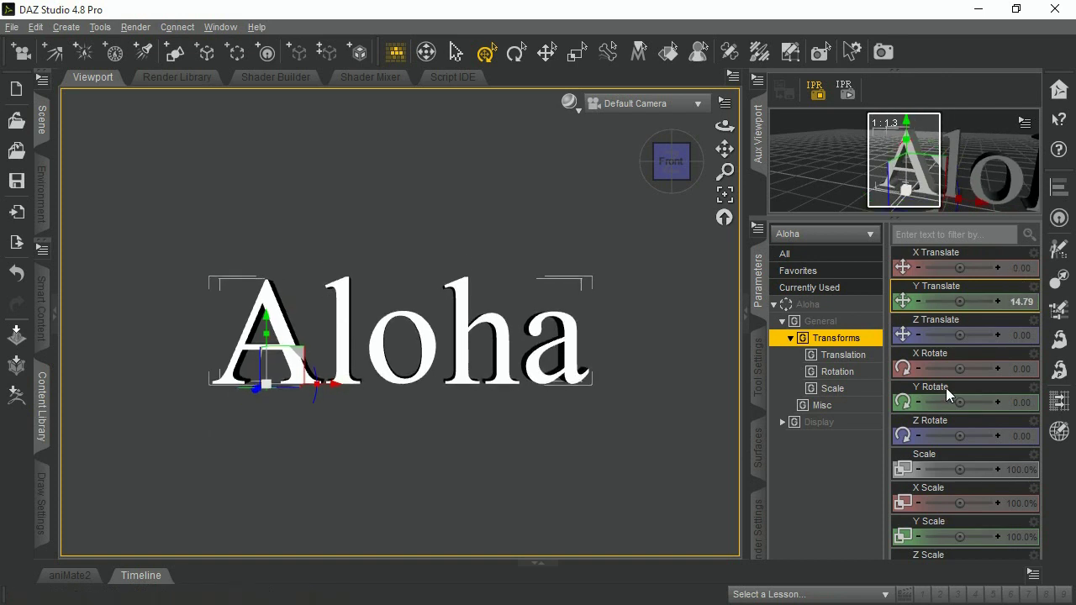
{"action": "mouse_move", "coordinate": [959, 404]}
{"action": "left_mouse_down"}
{"action": "mouse_move", "coordinate": [945, 405]}
{"action": "mouse_move", "coordinate": [959, 411]}
{"action": "left_mouse_up"}
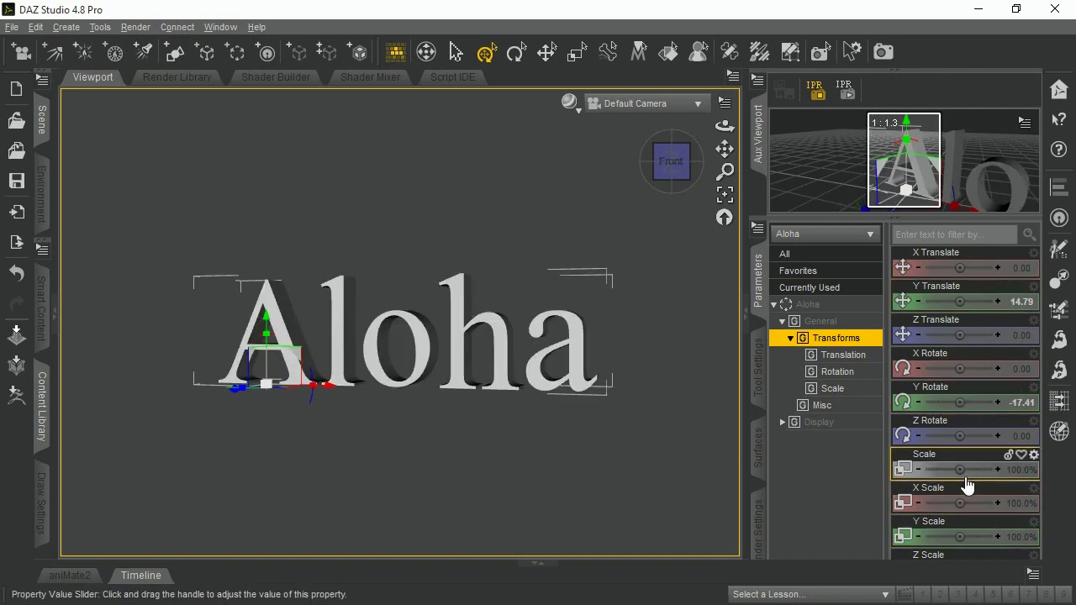
{"action": "left_click_drag", "start_coordinate": [958, 469], "coordinate": [812, 387]}
{"action": "left_click_drag", "start_coordinate": [725, 125], "coordinate": [719, 164]}
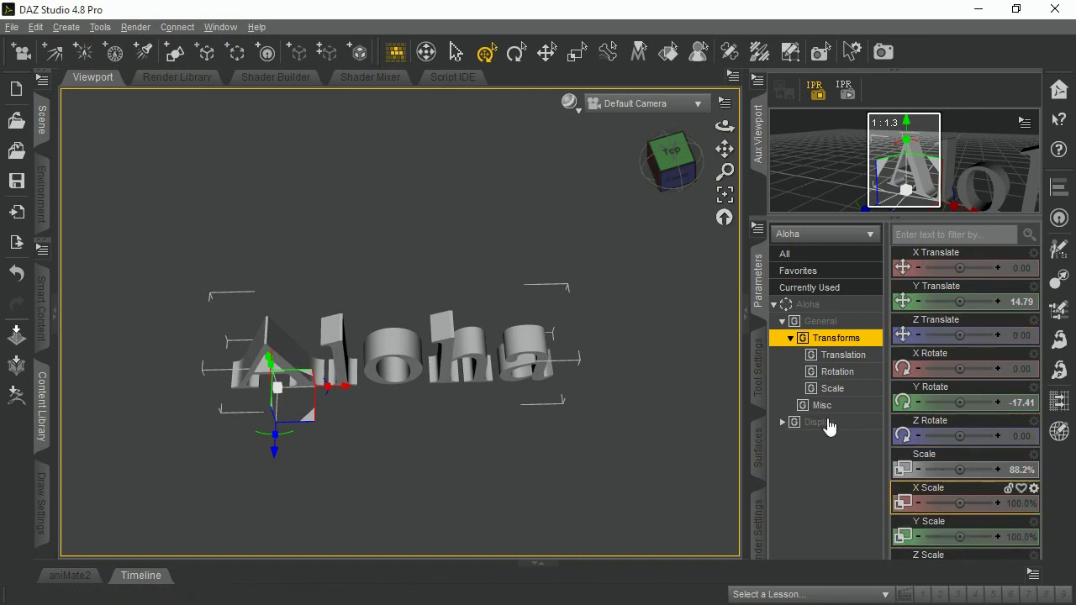
Cut Aloha's Z Scale to 18.1% and return to a front-on view.
{"action": "left_click", "coordinate": [832, 388]}
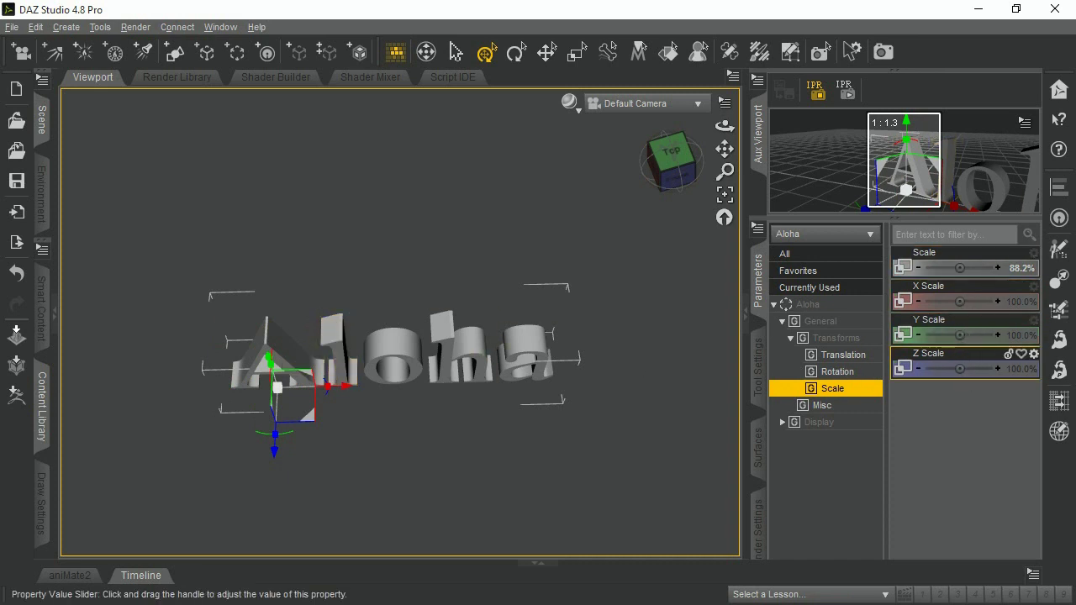
{"action": "left_click_drag", "start_coordinate": [950, 368], "coordinate": [942, 368]}
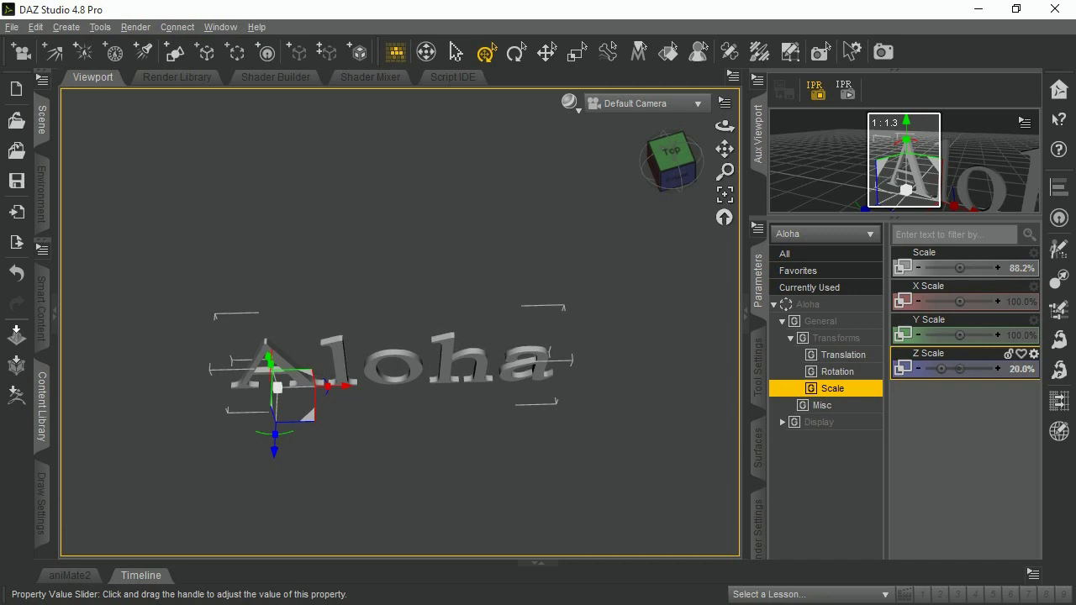
{"action": "left_click_drag", "start_coordinate": [725, 125], "coordinate": [697, 99]}
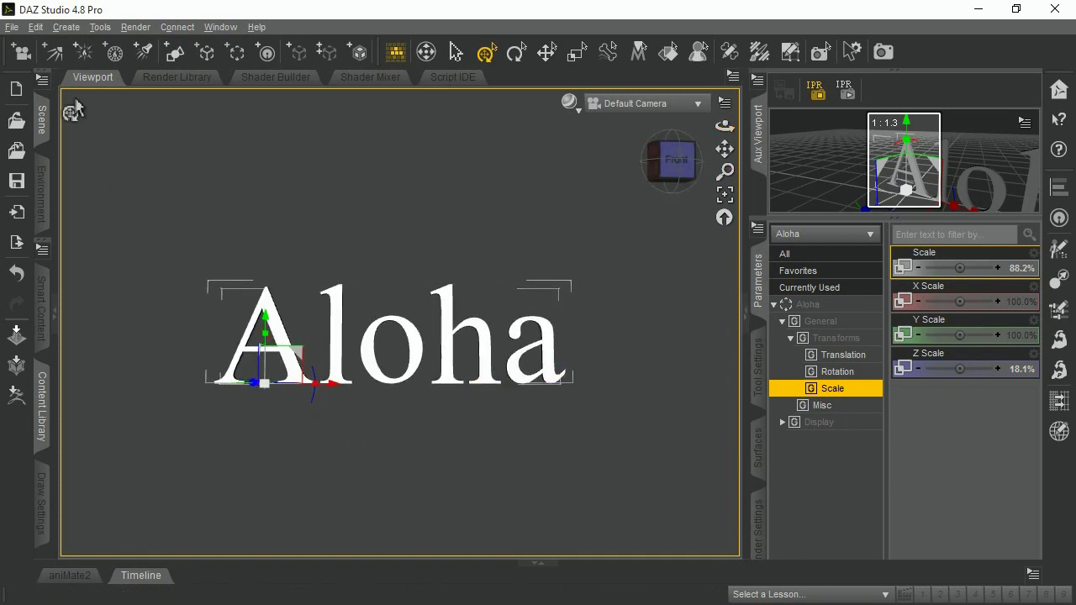
Shrink the l of Aloha to 54.7% Y Scale and 60.7% overall Scale.
{"action": "left_click", "coordinate": [341, 334]}
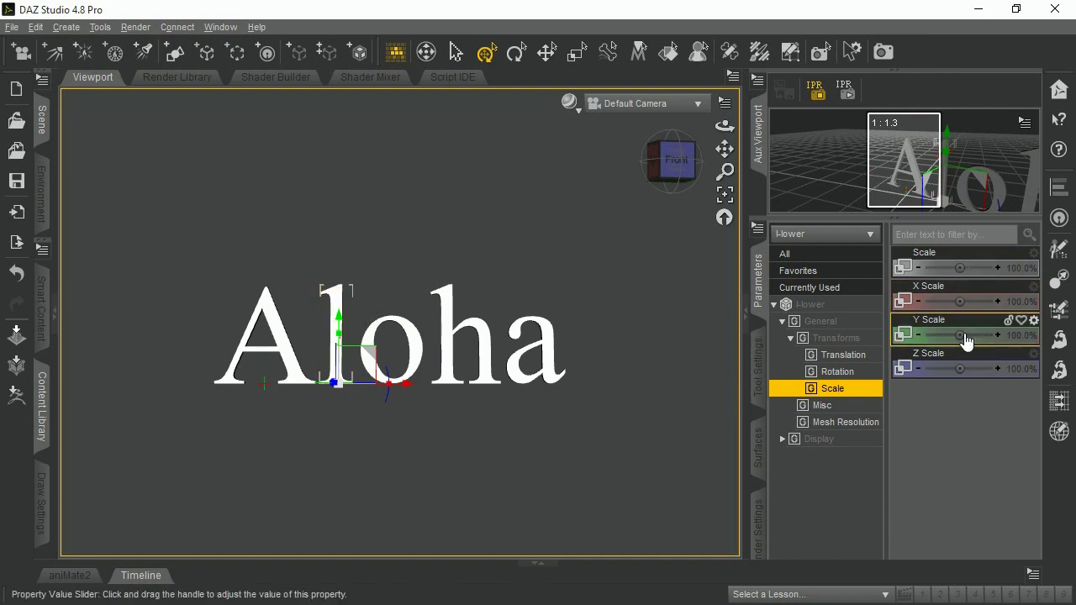
{"action": "left_click_drag", "start_coordinate": [960, 336], "coordinate": [946, 335]}
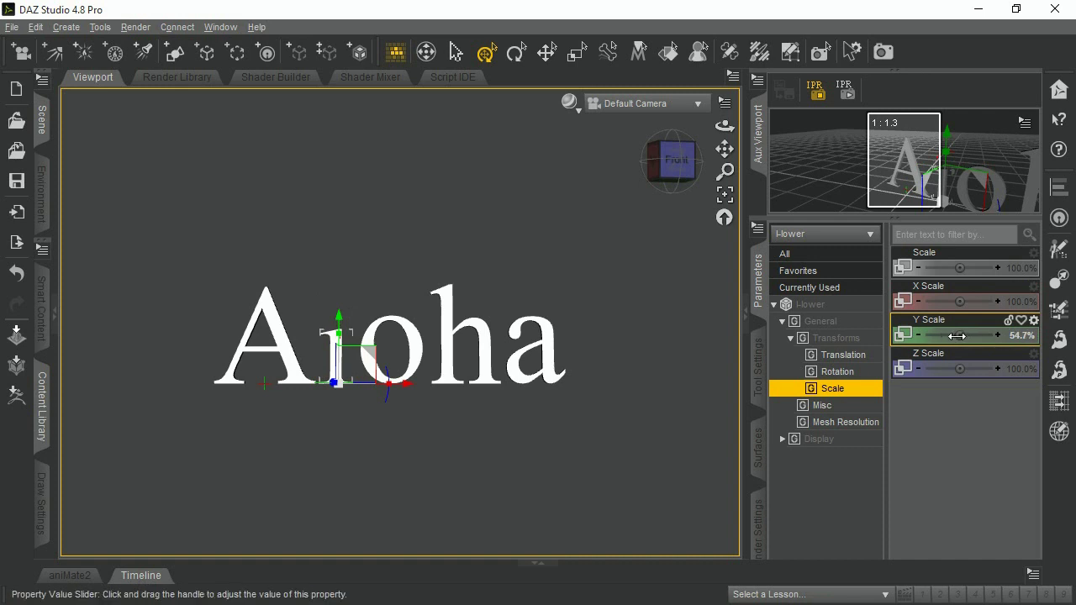
{"action": "left_click_drag", "start_coordinate": [959, 267], "coordinate": [937, 267]}
{"action": "left_click_drag", "start_coordinate": [724, 125], "coordinate": [681, 206]}
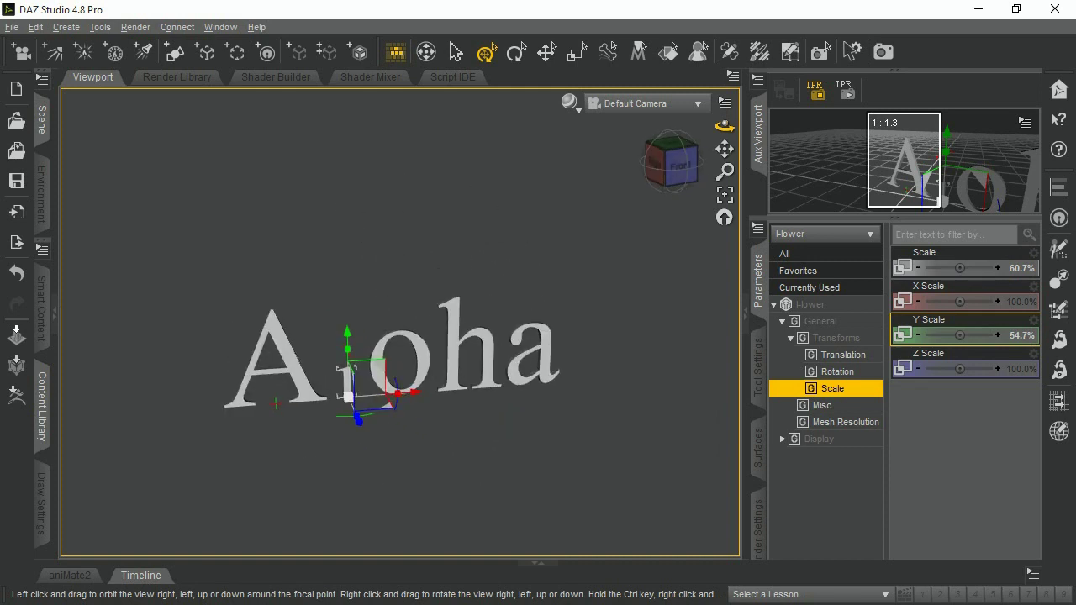
Restore the Scene and Content panels, hide Parameters, and collapse the Aloha group.
{"action": "left_click", "coordinate": [41, 122]}
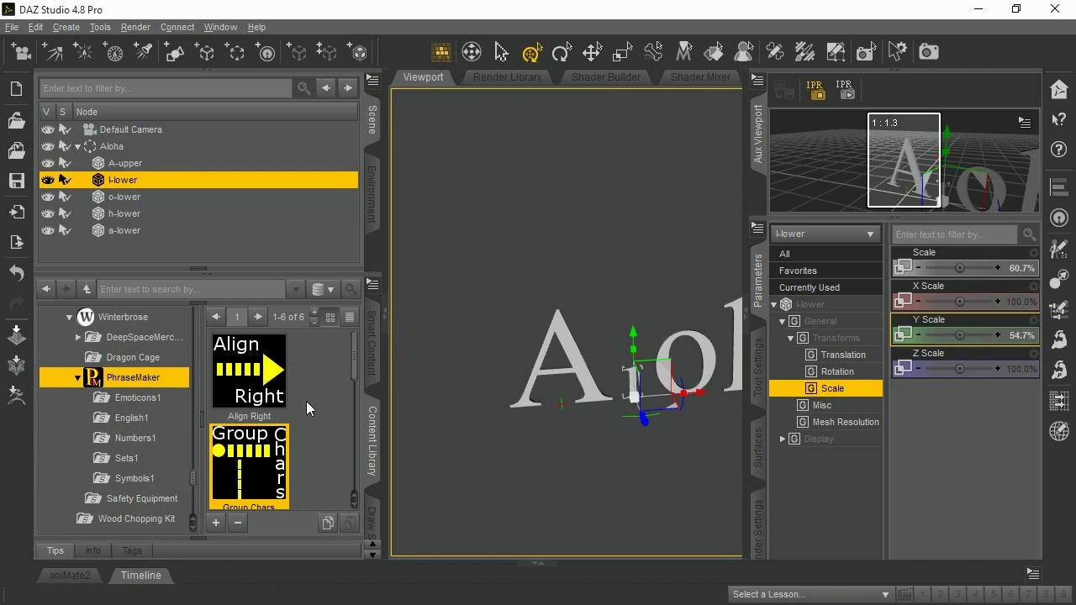
{"action": "left_click", "coordinate": [747, 308]}
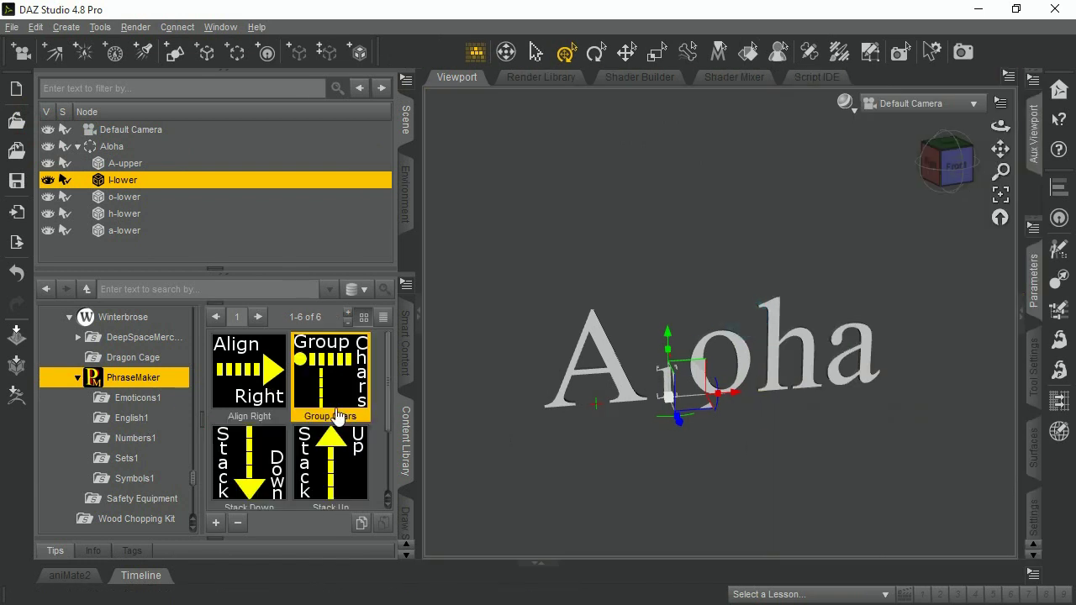
{"action": "left_click", "coordinate": [77, 147]}
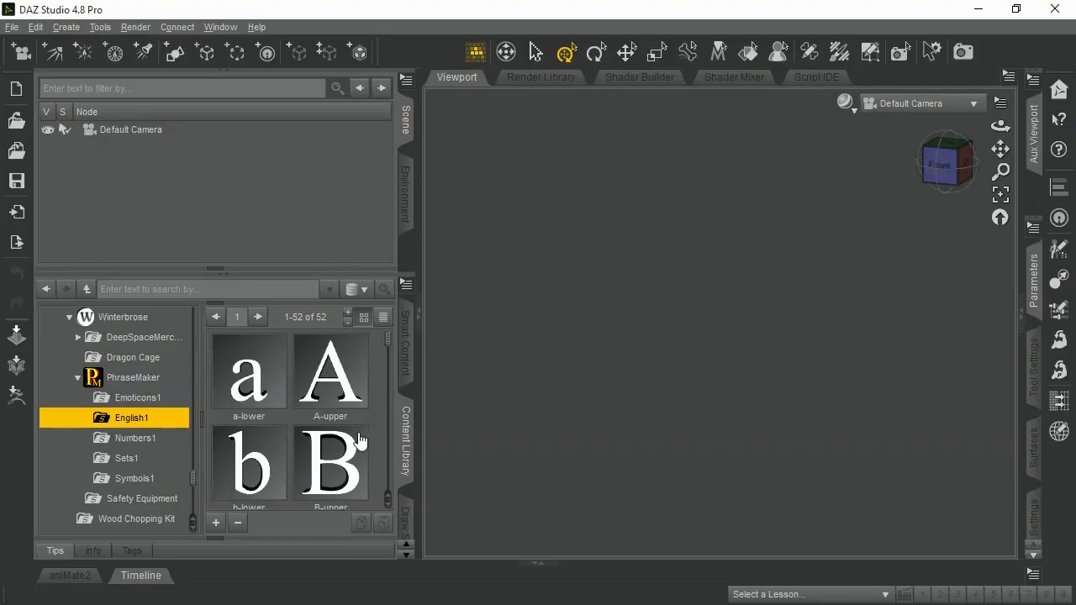
Add H-upper and i-lower from English1 and select both letters in the Scene.
{"action": "scroll", "coordinate": [358, 442], "scroll_direction": "down", "scroll_amount": 5}
{"action": "scroll", "coordinate": [349, 434], "scroll_direction": "down", "scroll_amount": 4}
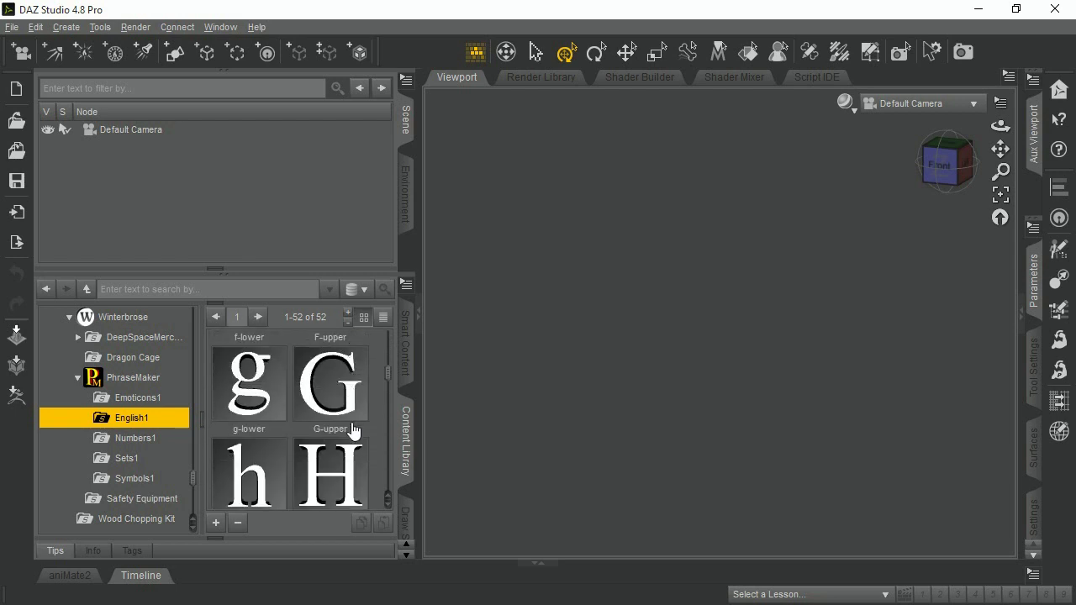
{"action": "double_click", "coordinate": [335, 389]}
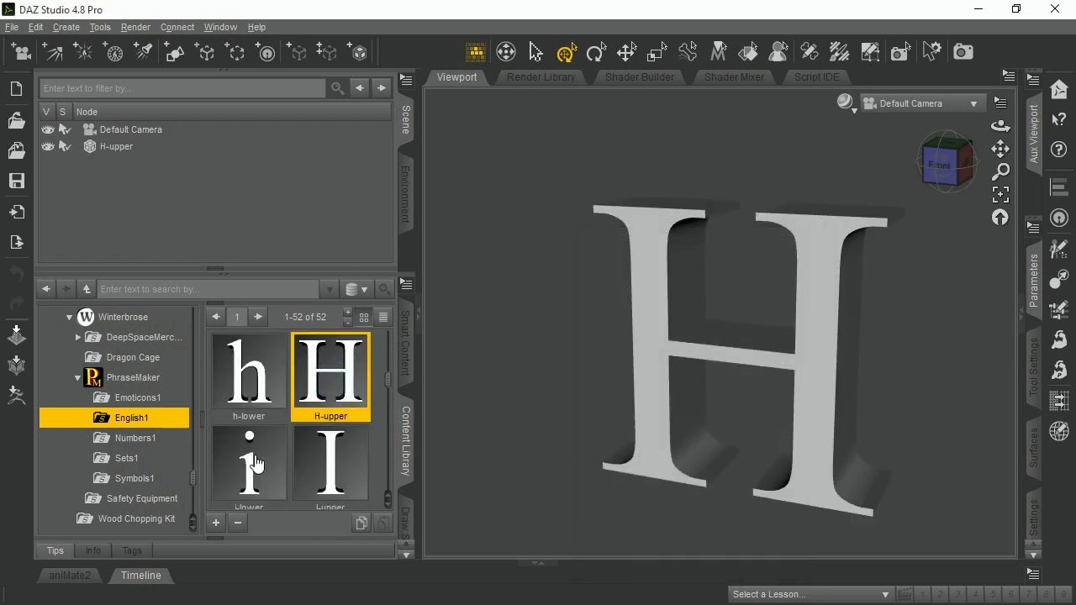
{"action": "double_click", "coordinate": [257, 465]}
{"action": "left_click", "coordinate": [128, 146]}
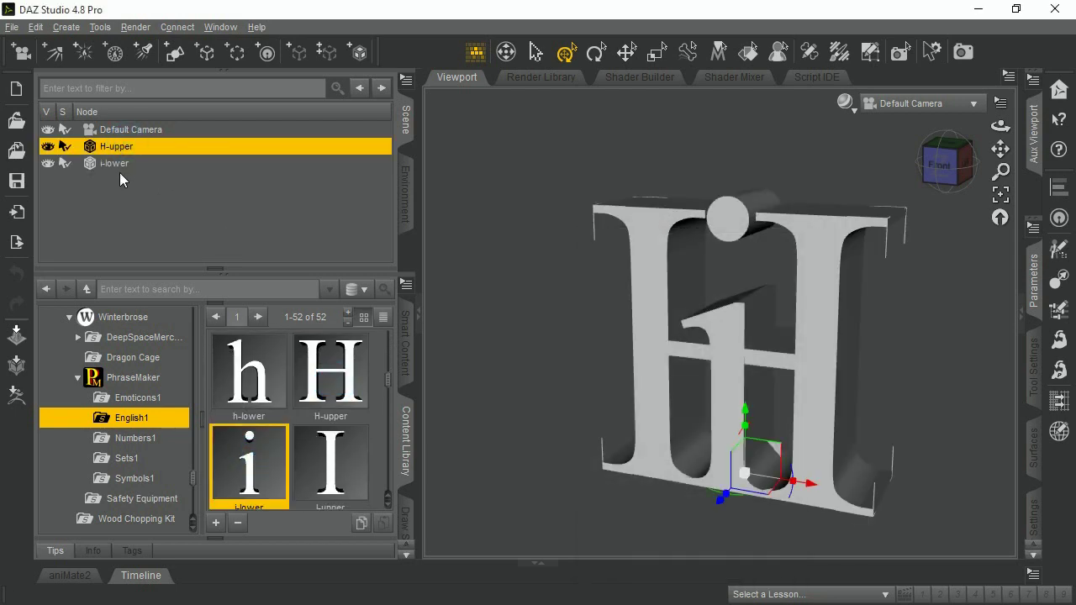
{"action": "left_click", "coordinate": [120, 173]}
{"action": "left_click", "coordinate": [126, 153]}
{"action": "left_click", "coordinate": [125, 166], "text": "ctrl"}
Apply Align Right and Group Chars so the letters read Hi in one group.
{"action": "left_click", "coordinate": [97, 376]}
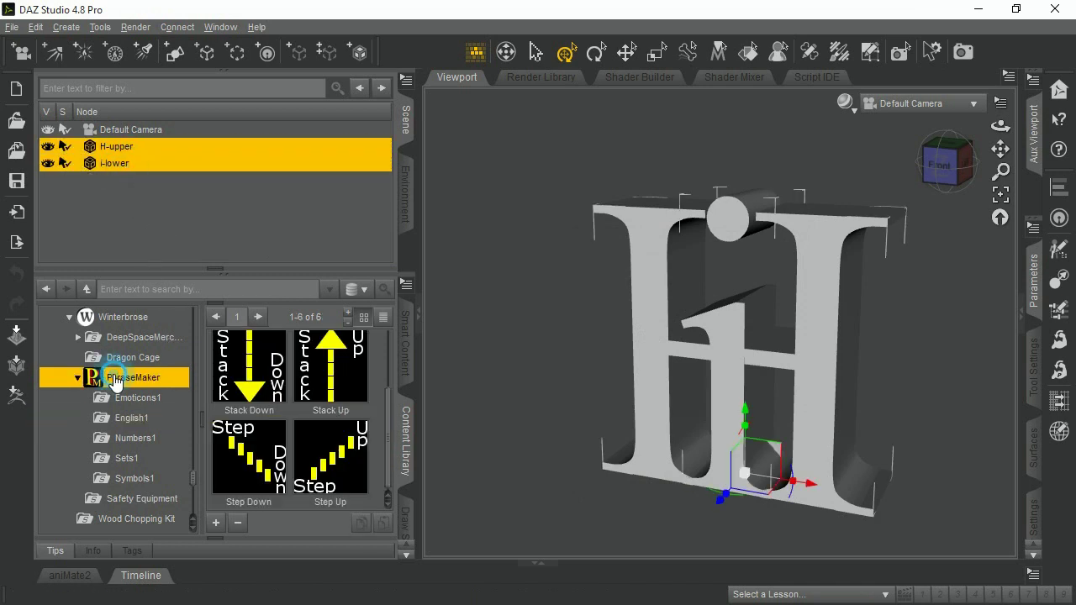
{"action": "scroll", "coordinate": [303, 365], "scroll_direction": "up", "scroll_amount": 1}
{"action": "double_click", "coordinate": [251, 361]}
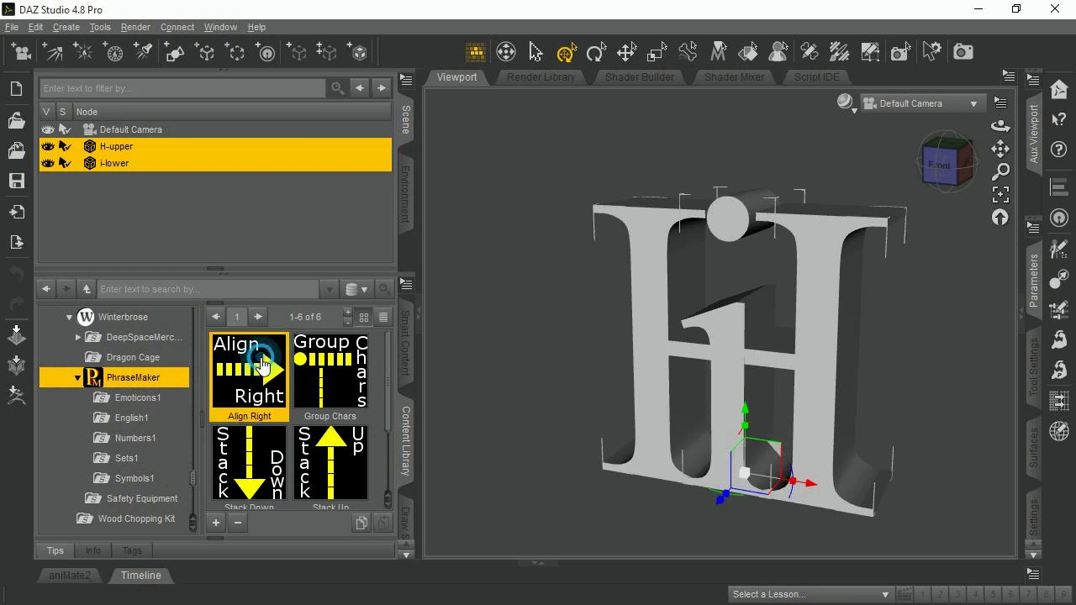
{"action": "double_click", "coordinate": [332, 373]}
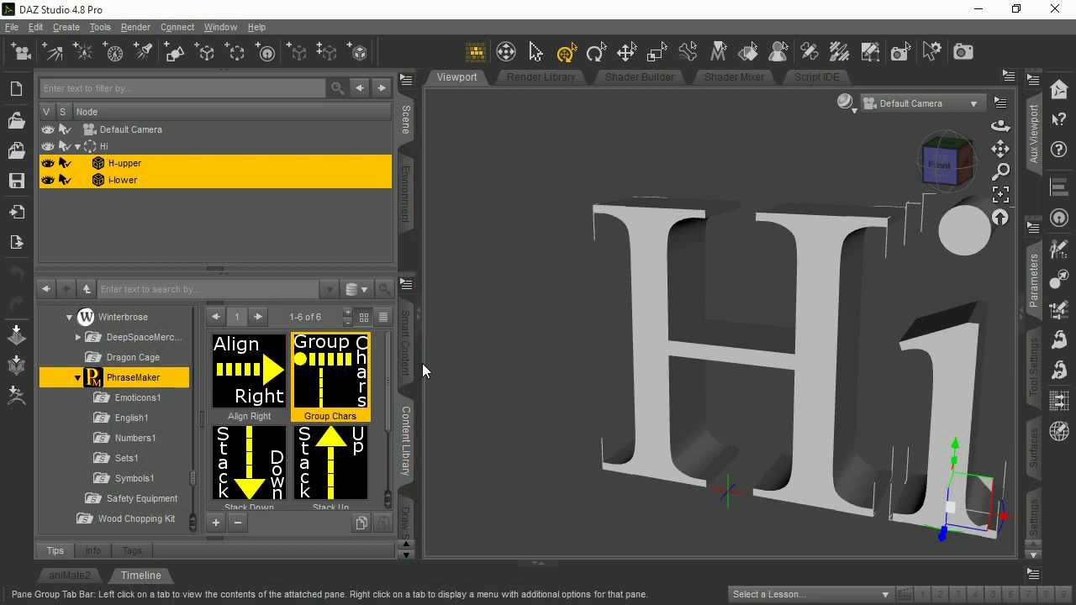
View Hi straight from the front, centered, with the H selected in the Surfaces editor.
{"action": "left_click", "coordinate": [417, 312]}
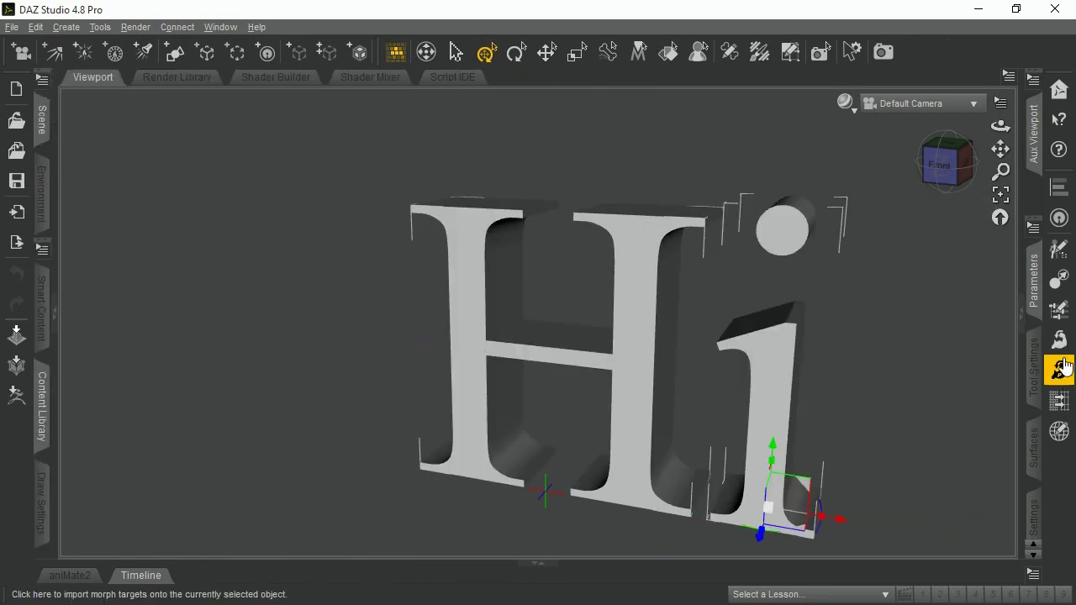
{"action": "left_click", "coordinate": [1022, 313]}
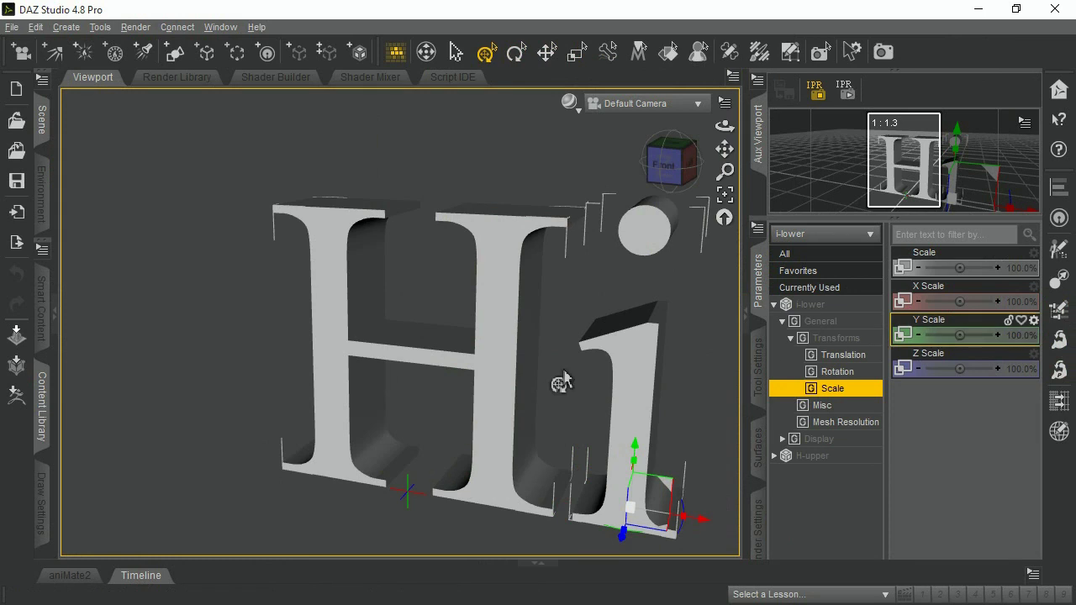
{"action": "left_click", "coordinate": [666, 164]}
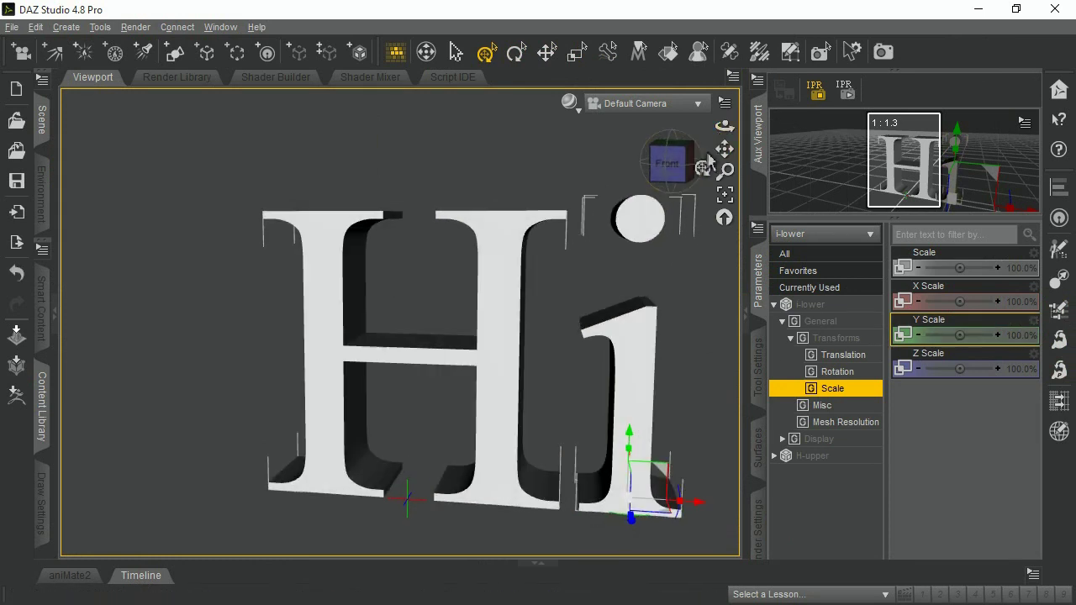
{"action": "left_click_drag", "start_coordinate": [728, 153], "coordinate": [814, 217]}
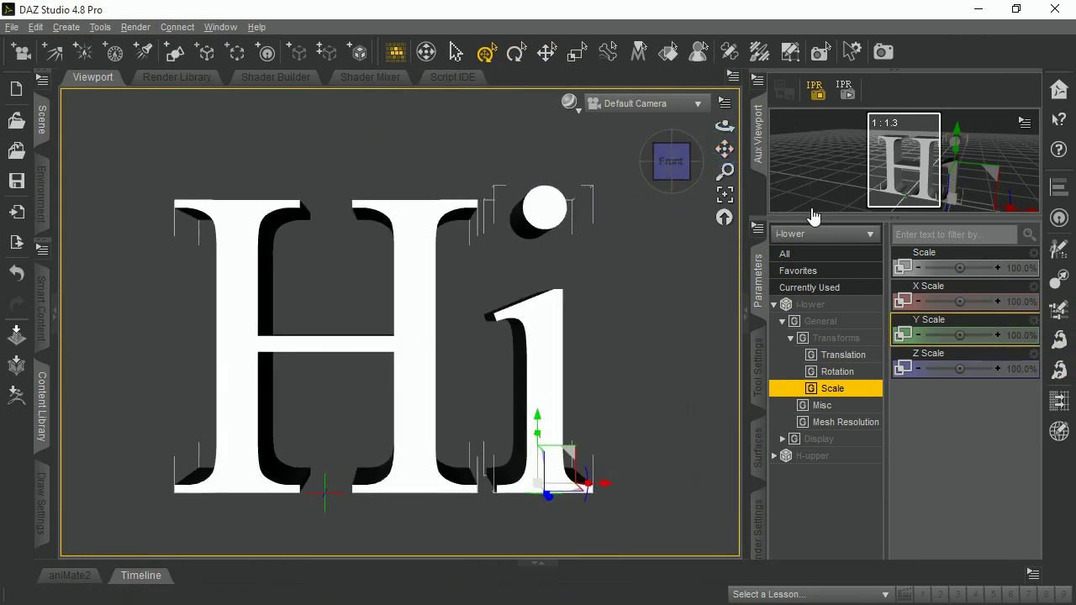
{"action": "left_click", "coordinate": [241, 257]}
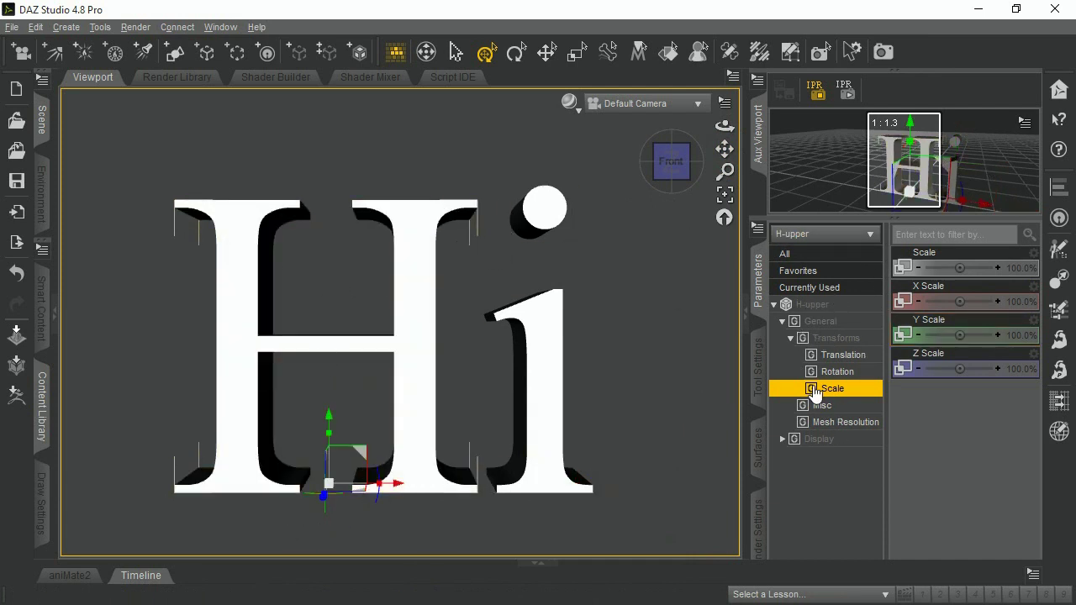
{"action": "left_click", "coordinate": [760, 427]}
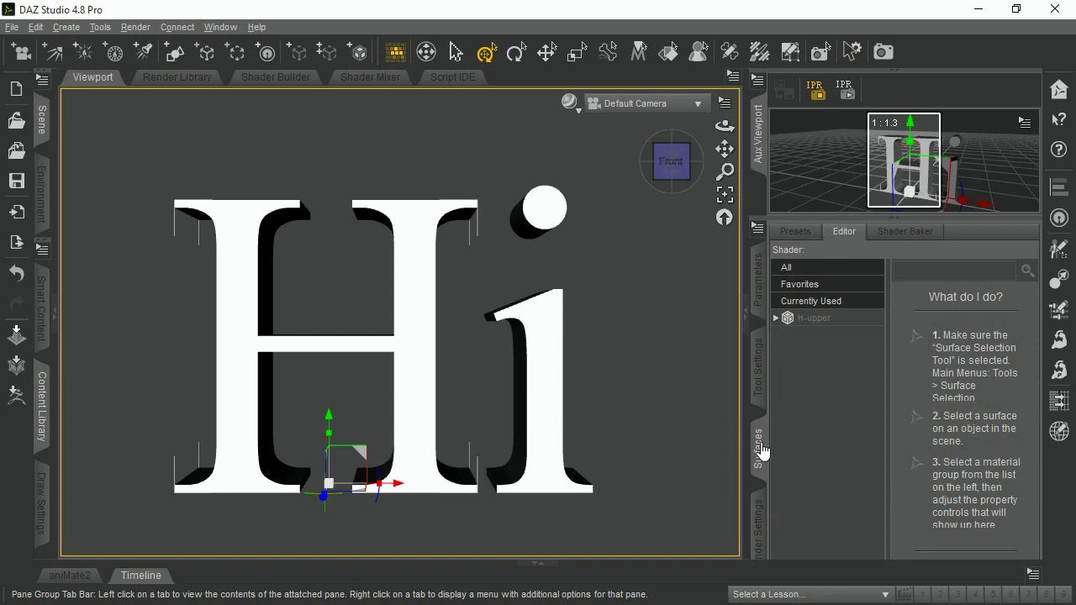
Load H-upper in the Surfaces list and expand it to show Edge, Face and Rear.
{"action": "left_click", "coordinate": [761, 448]}
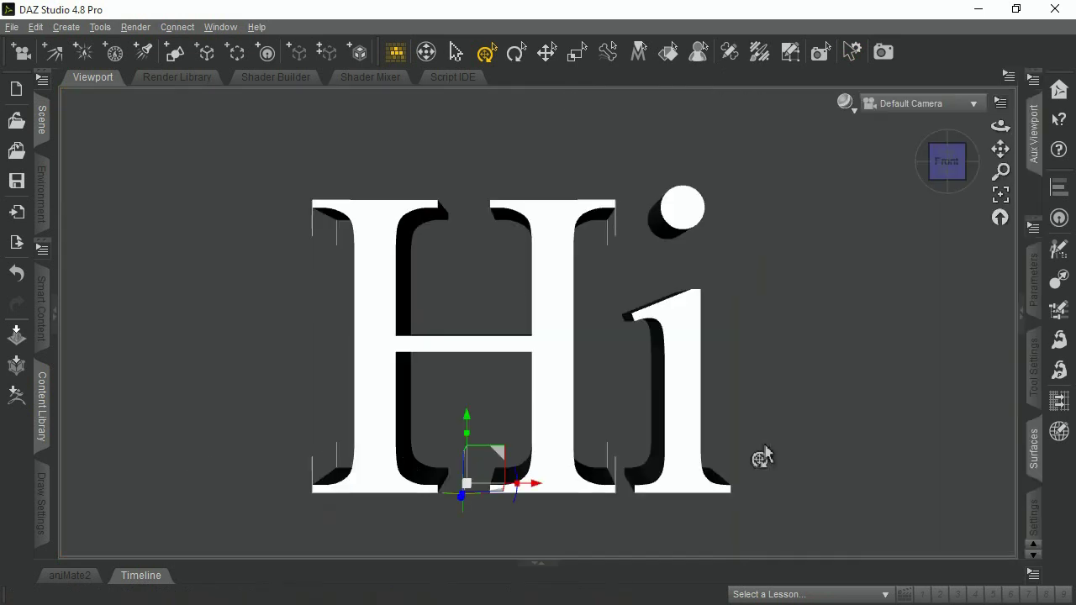
{"action": "left_click", "coordinate": [1033, 448]}
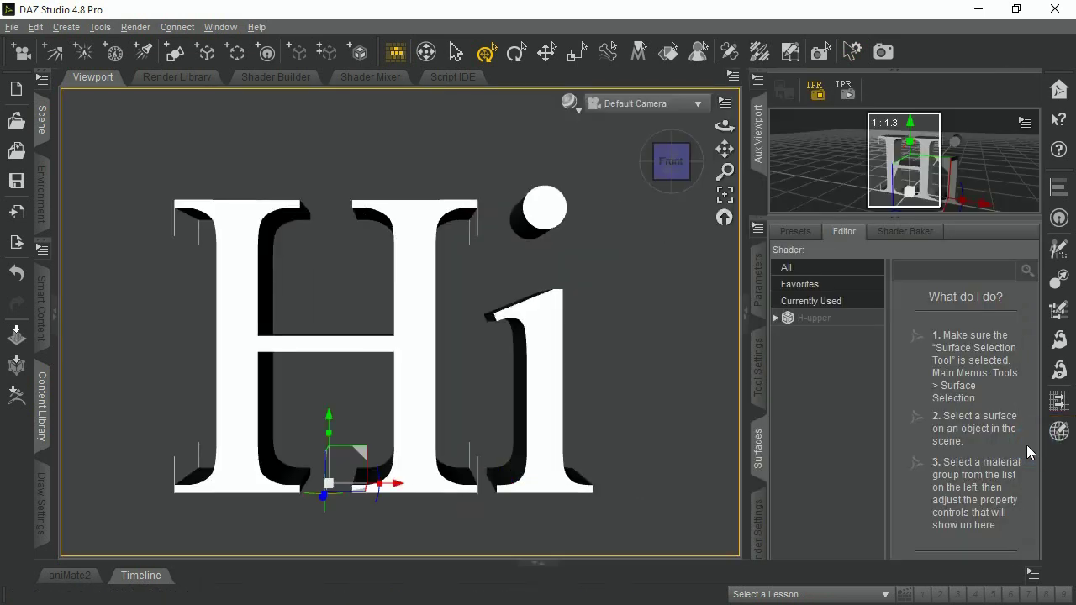
{"action": "left_click", "coordinate": [814, 321]}
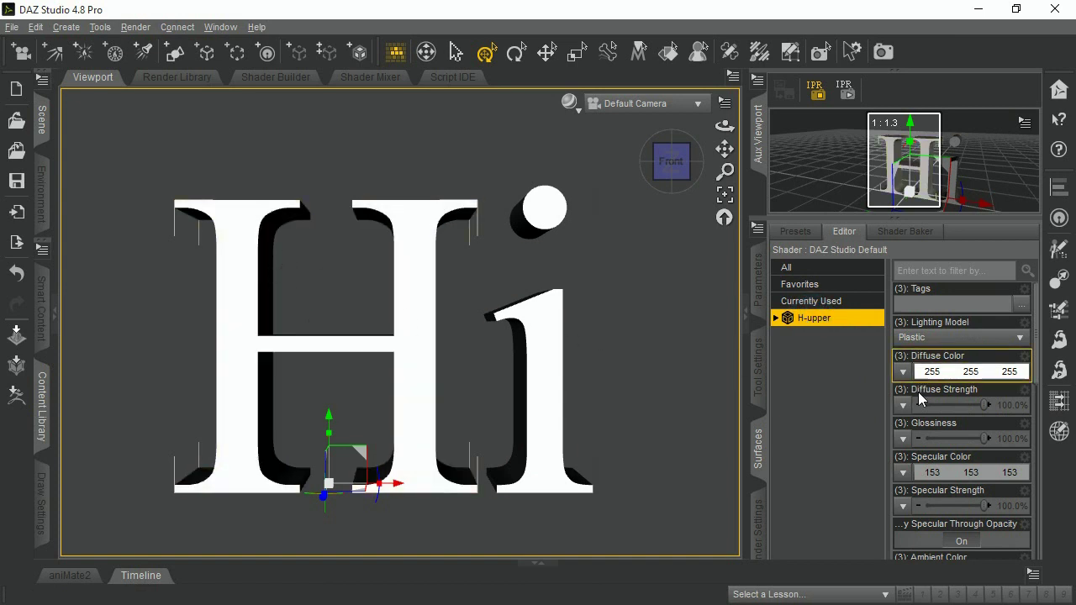
{"action": "scroll", "coordinate": [961, 382], "scroll_direction": "down", "scroll_amount": 10}
{"action": "scroll", "coordinate": [965, 382], "scroll_direction": "up", "scroll_amount": 10}
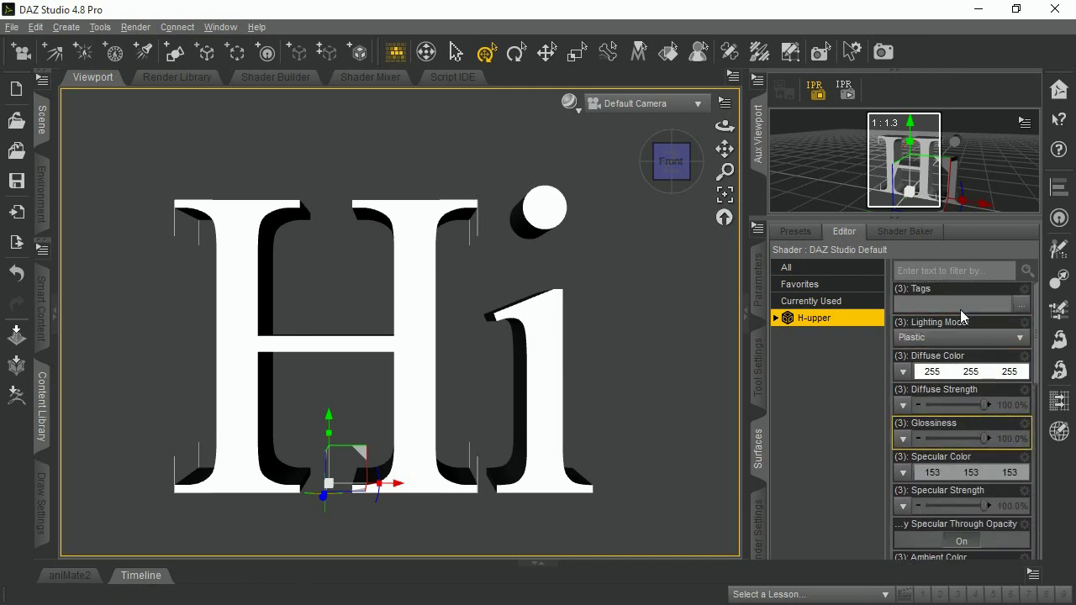
{"action": "left_click", "coordinate": [776, 319]}
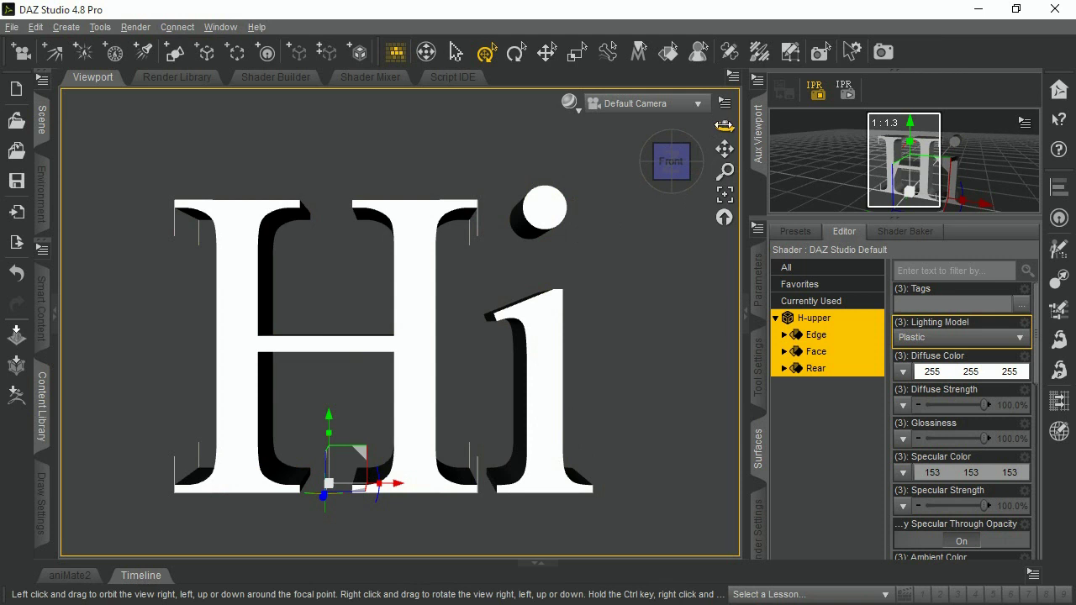
Inspect the letters from several angles and reselect all H-upper surfaces.
{"action": "left_click_drag", "start_coordinate": [723, 126], "coordinate": [704, 118]}
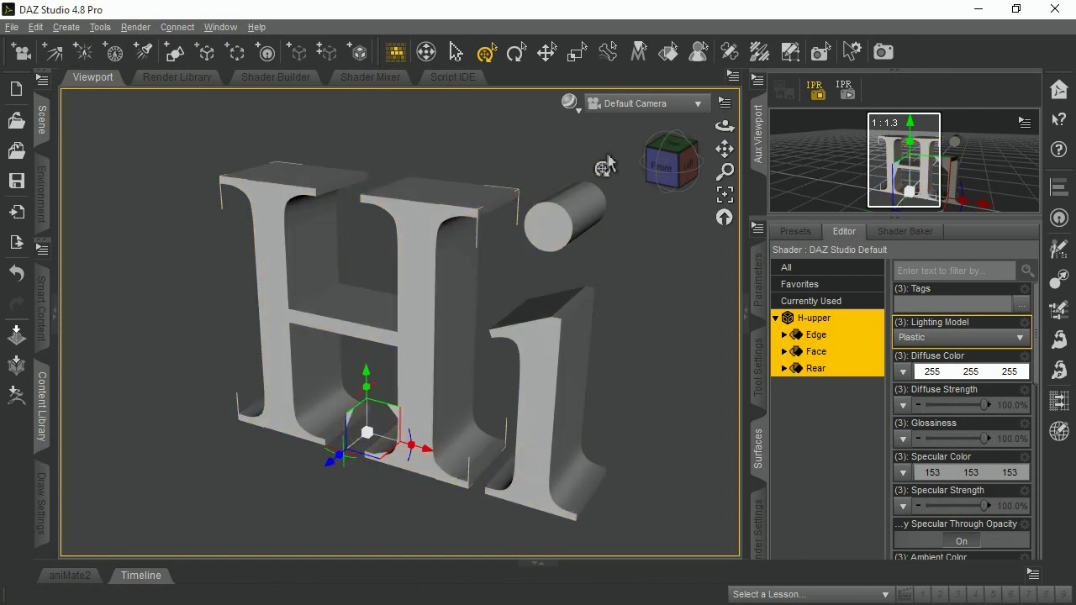
{"action": "left_click_drag", "start_coordinate": [723, 126], "coordinate": [616, 345]}
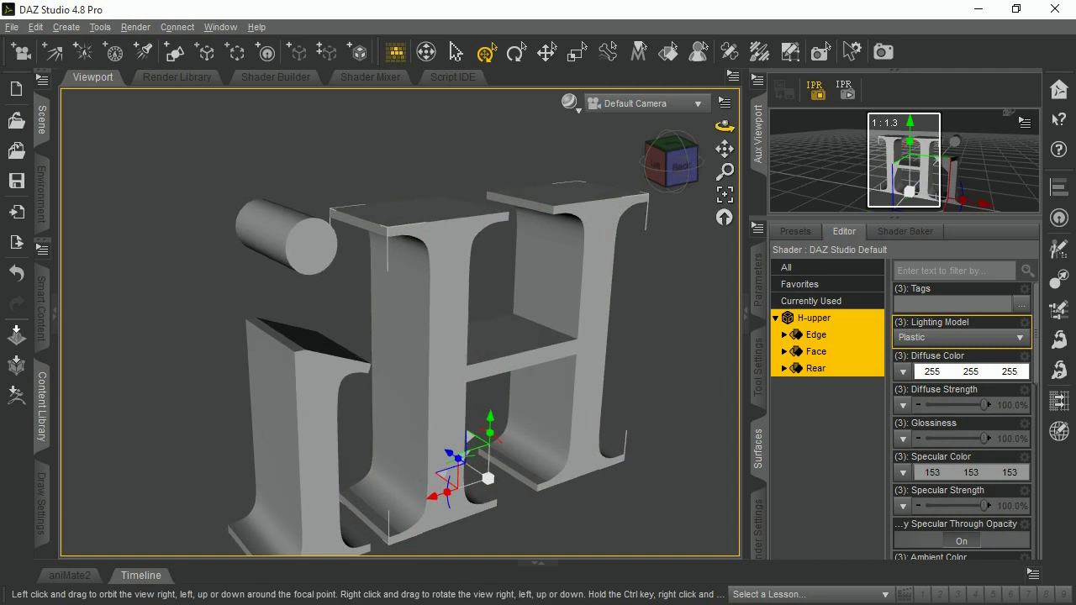
{"action": "left_click_drag", "start_coordinate": [722, 125], "coordinate": [644, 297]}
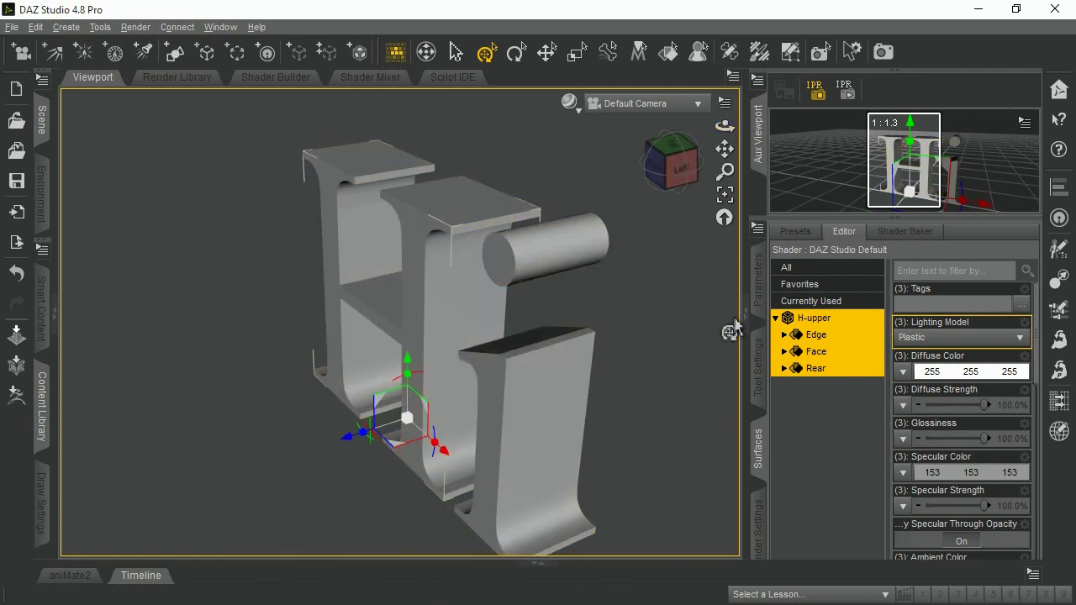
{"action": "left_click_drag", "start_coordinate": [725, 125], "coordinate": [702, 128]}
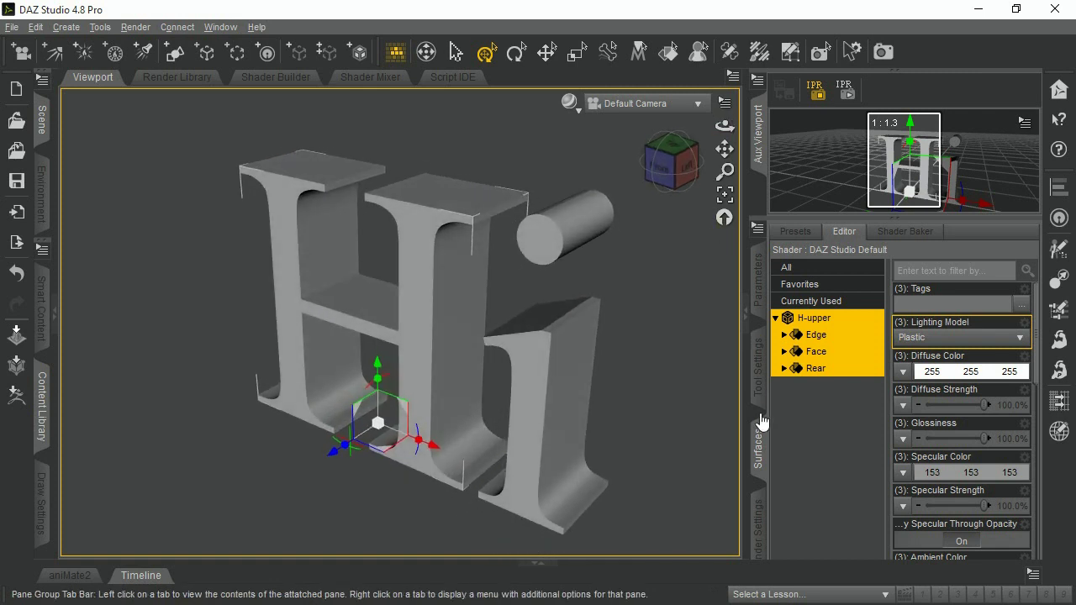
{"action": "left_click", "coordinate": [849, 353]}
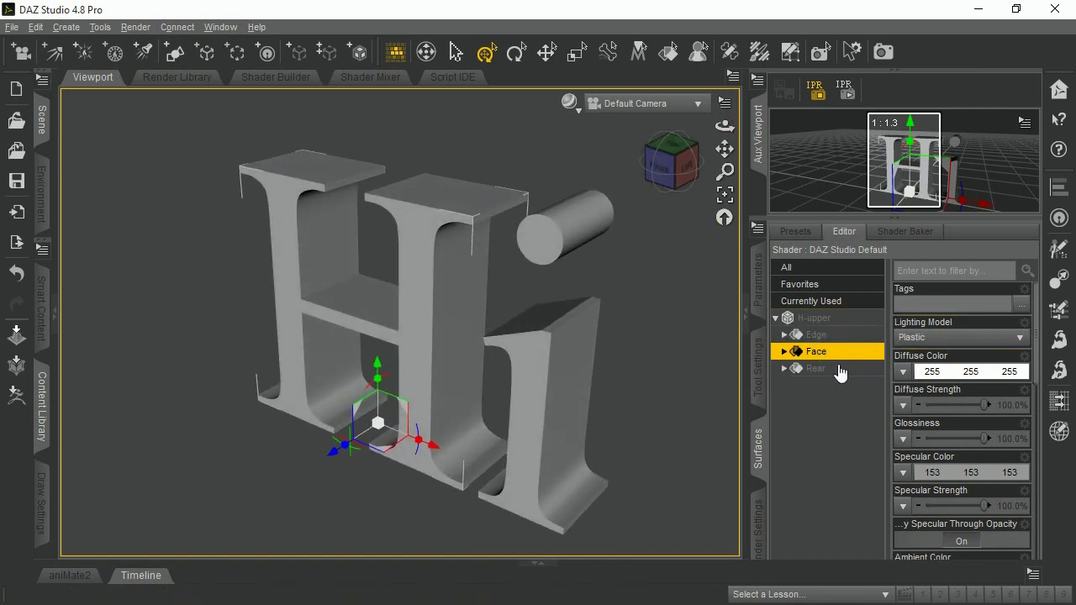
{"action": "left_click", "coordinate": [812, 318]}
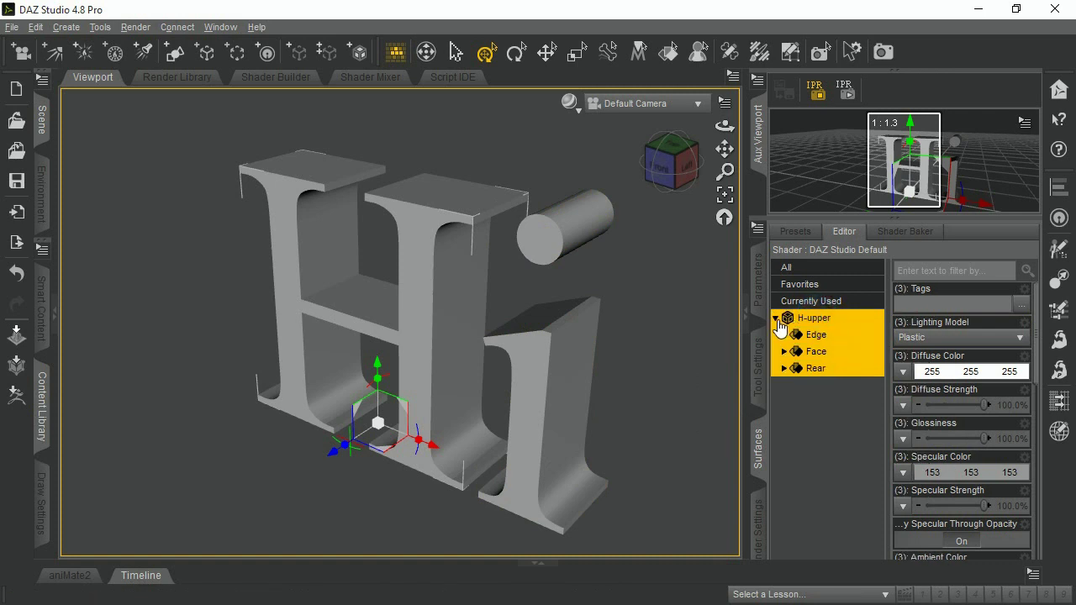
{"action": "left_click", "coordinate": [776, 318]}
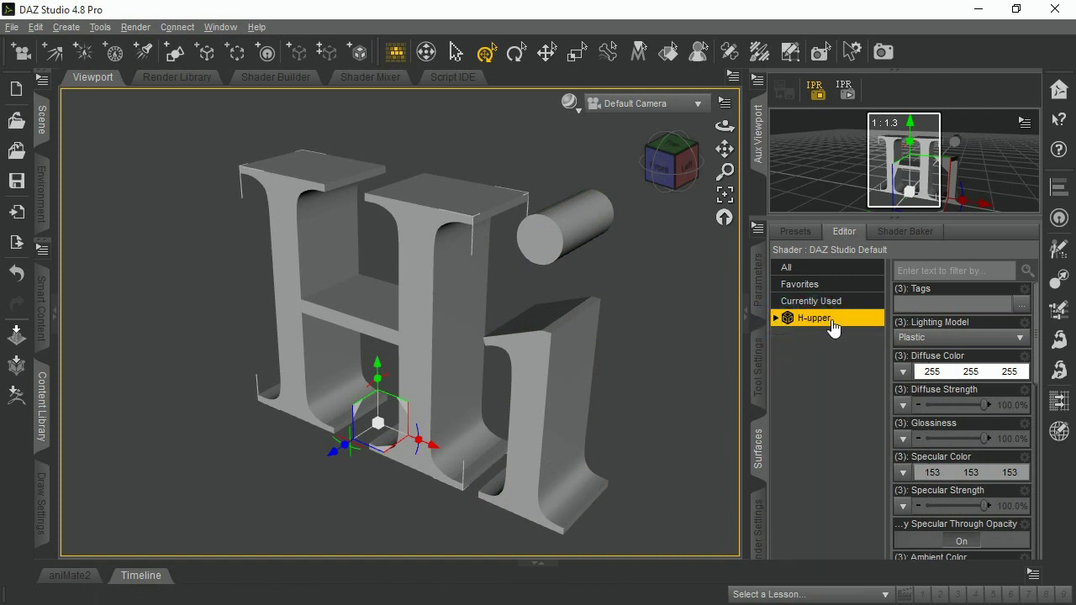
Set the H's Diffuse Color to orange (255, 128, 64).
{"action": "left_click", "coordinate": [924, 375]}
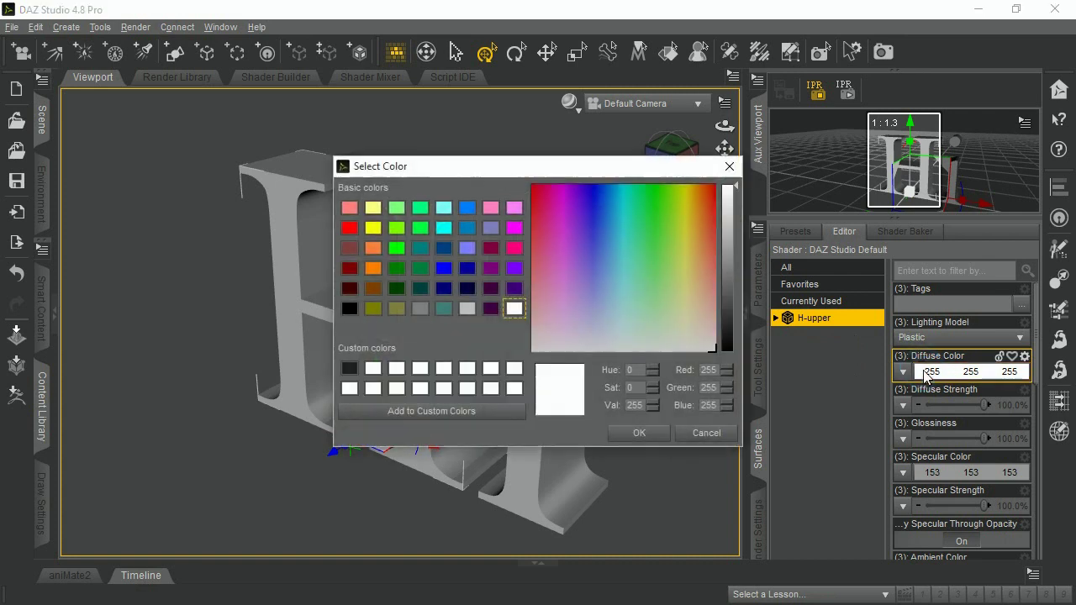
{"action": "left_click", "coordinate": [373, 248]}
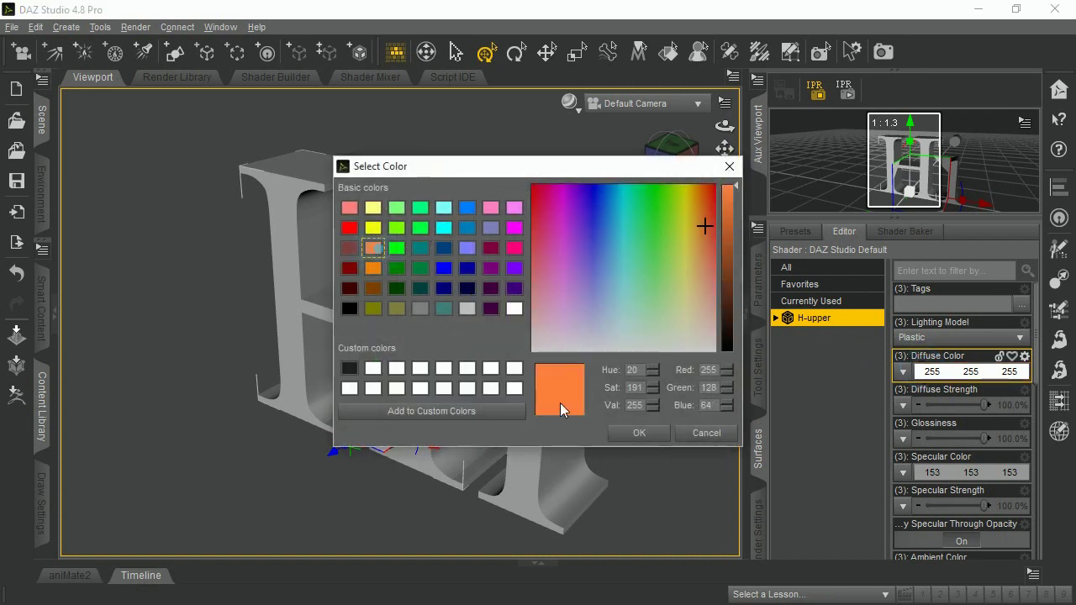
{"action": "left_click", "coordinate": [641, 433]}
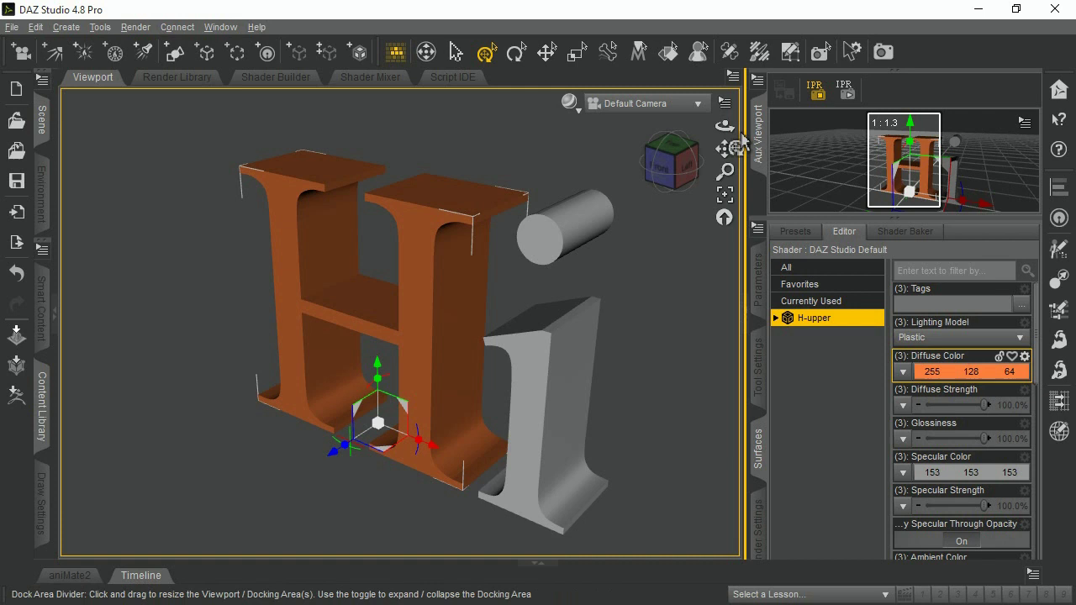
{"action": "left_click_drag", "start_coordinate": [725, 125], "coordinate": [617, 130]}
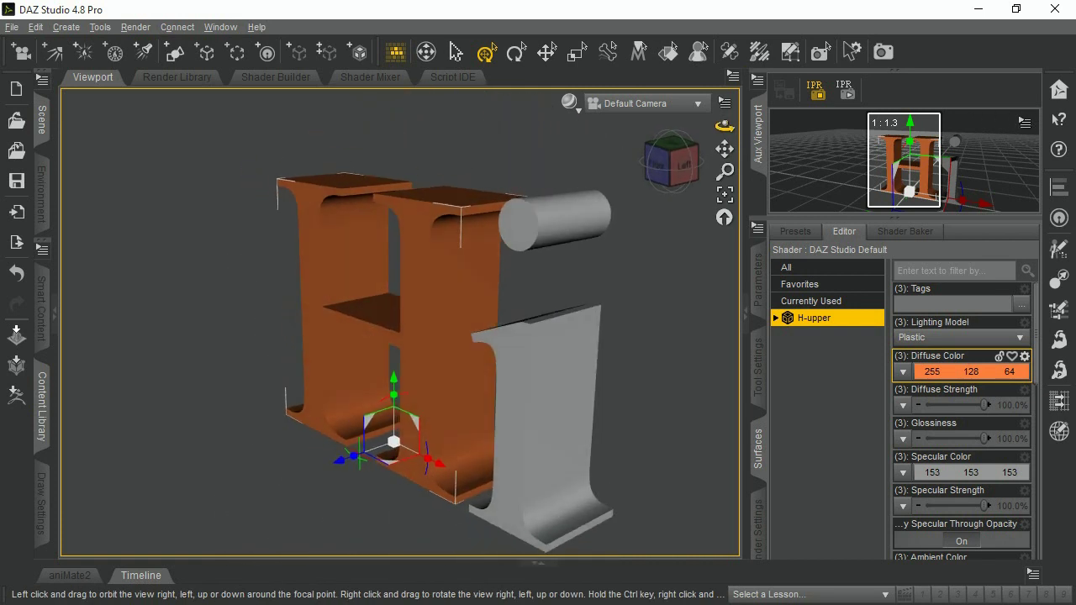
Set the Opacity Strength of the i-lower's Face surface to 0%.
{"action": "left_click", "coordinate": [520, 380]}
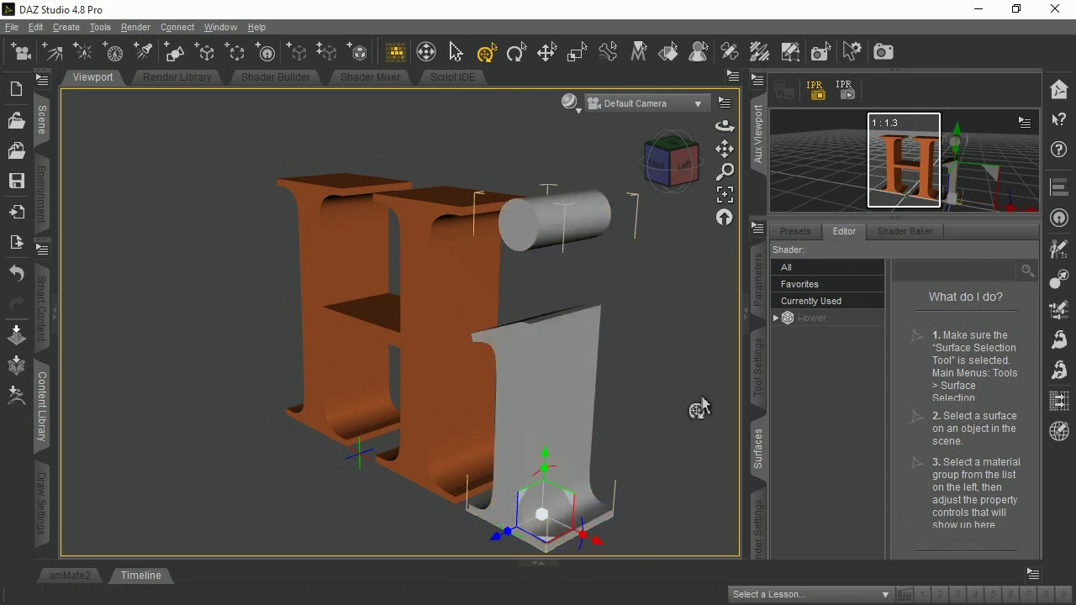
{"action": "left_click", "coordinate": [815, 320]}
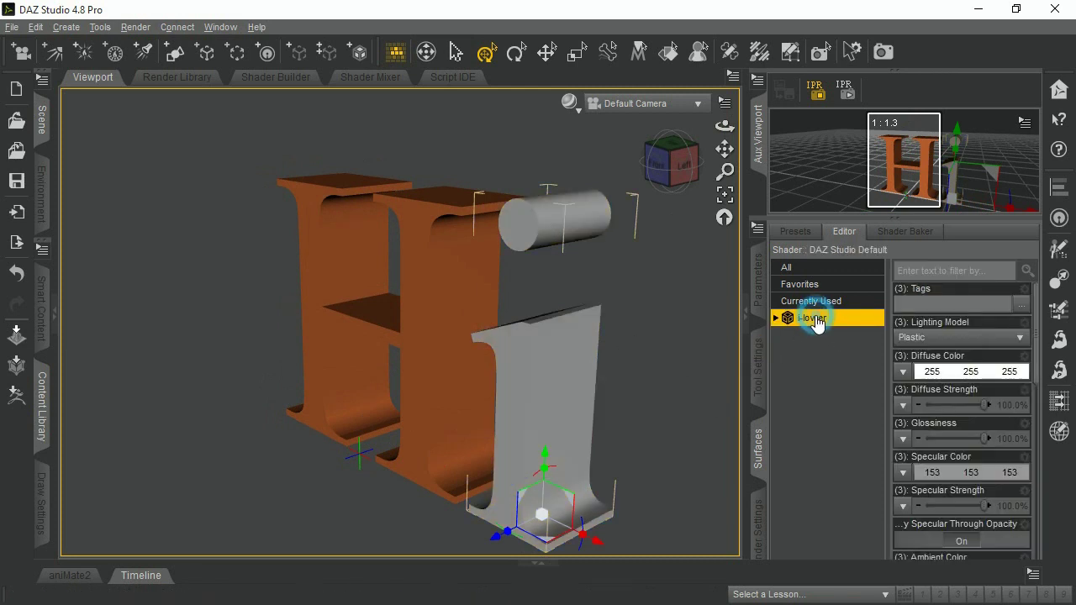
{"action": "left_click", "coordinate": [777, 320]}
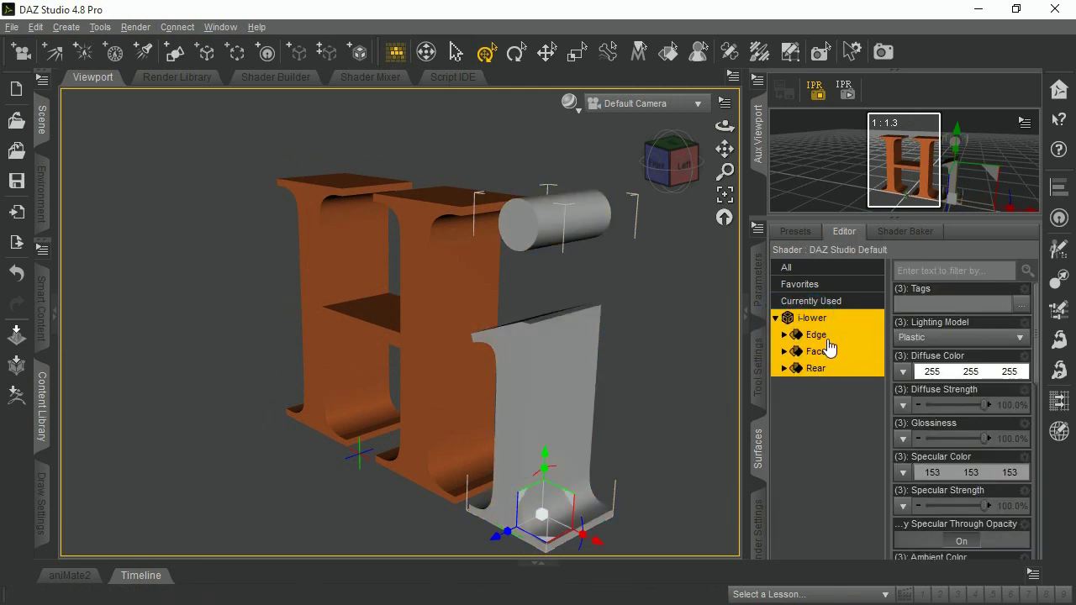
{"action": "left_click", "coordinate": [830, 351]}
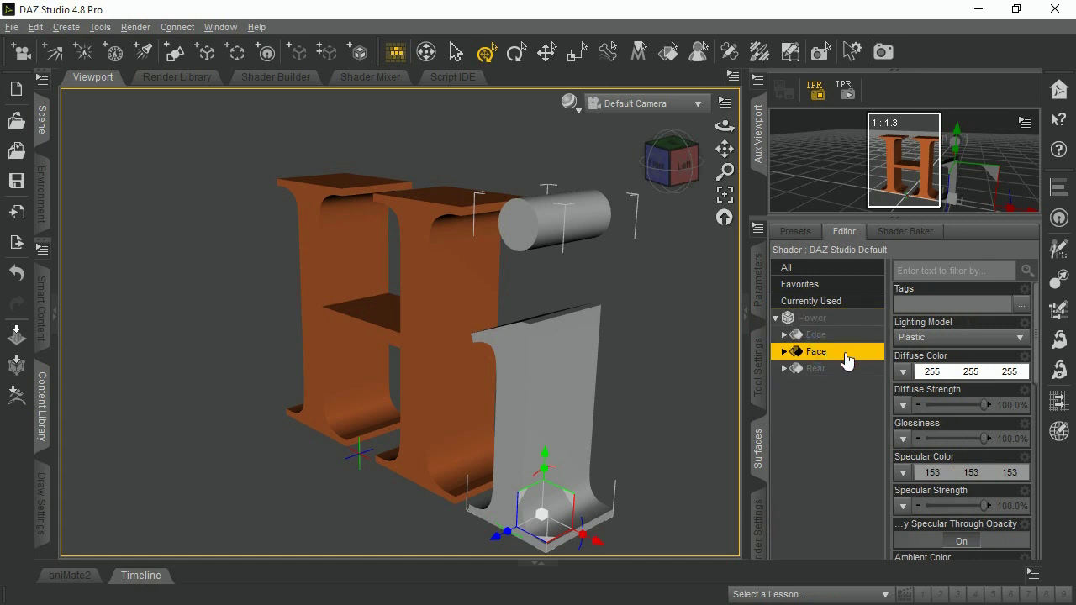
{"action": "scroll", "coordinate": [972, 400], "scroll_direction": "down", "scroll_amount": 4}
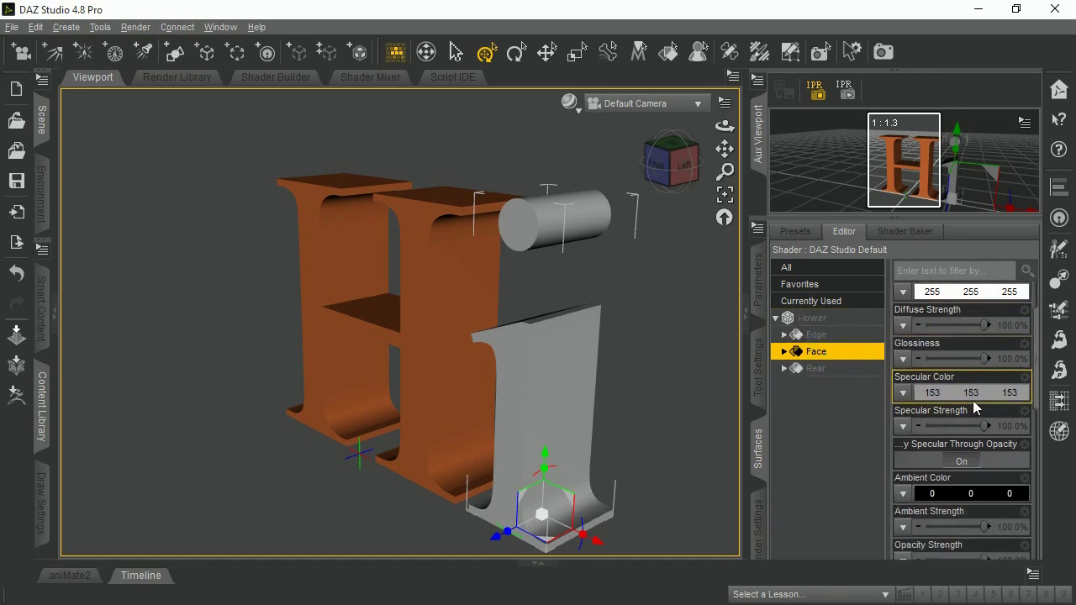
{"action": "scroll", "coordinate": [975, 407], "scroll_direction": "down", "scroll_amount": 3}
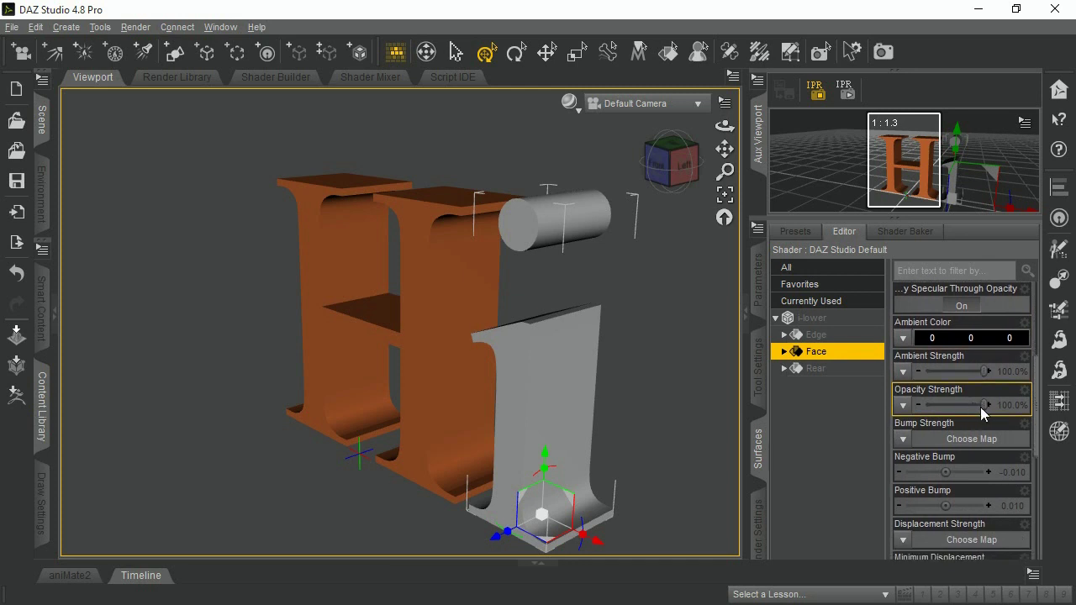
{"action": "left_click_drag", "start_coordinate": [986, 406], "coordinate": [872, 409]}
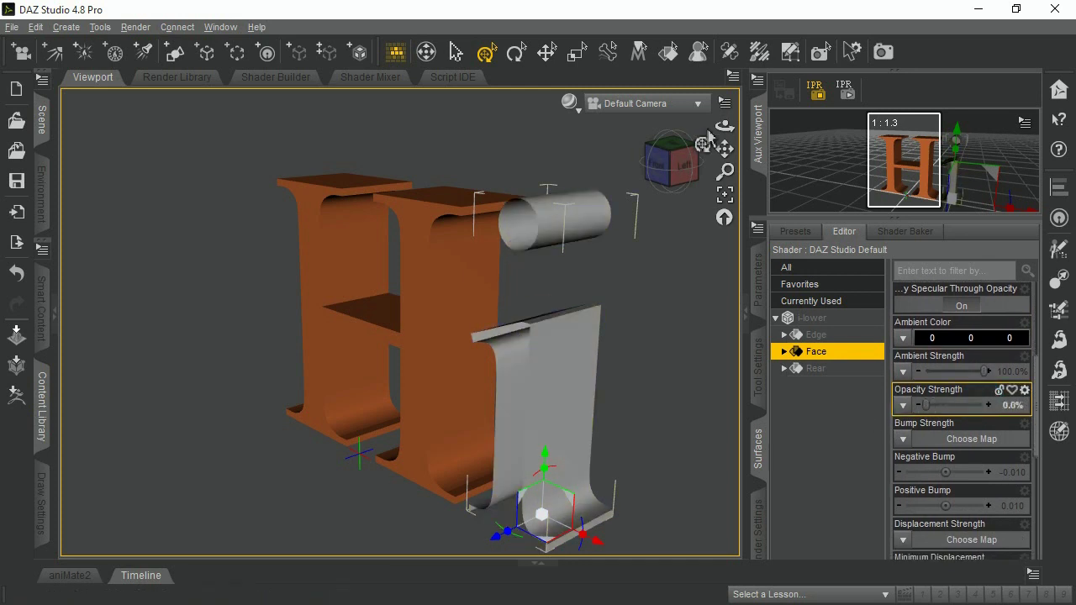
{"action": "left_click_drag", "start_coordinate": [725, 126], "coordinate": [833, 316]}
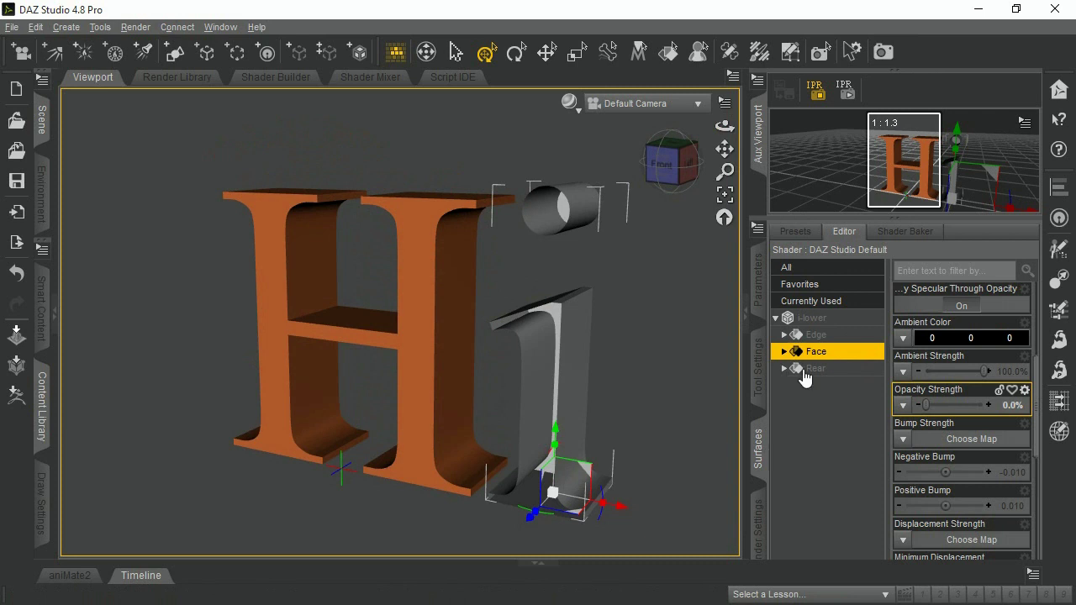
Set the i-lower's Rear surface Opacity Strength to 0% as well.
{"action": "left_click", "coordinate": [805, 370]}
{"action": "left_click_drag", "start_coordinate": [982, 407], "coordinate": [925, 405]}
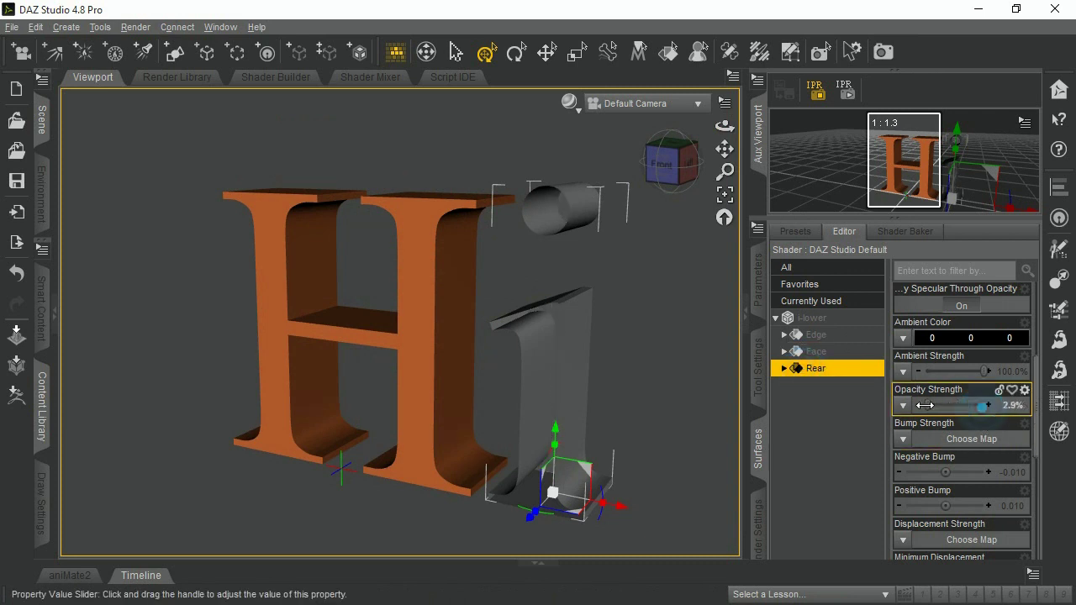
{"action": "left_click_drag", "start_coordinate": [725, 126], "coordinate": [470, 159]}
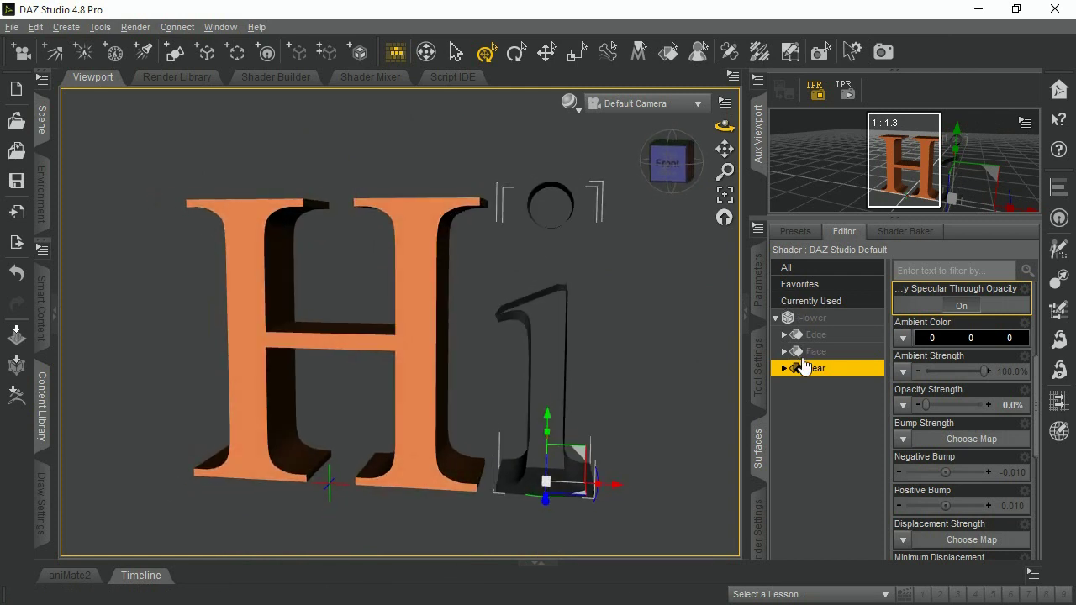
Rework the i's opacity: Rear about 88%, Face fully opaque, Edge fully transparent.
{"action": "left_click_drag", "start_coordinate": [927, 406], "coordinate": [998, 407]}
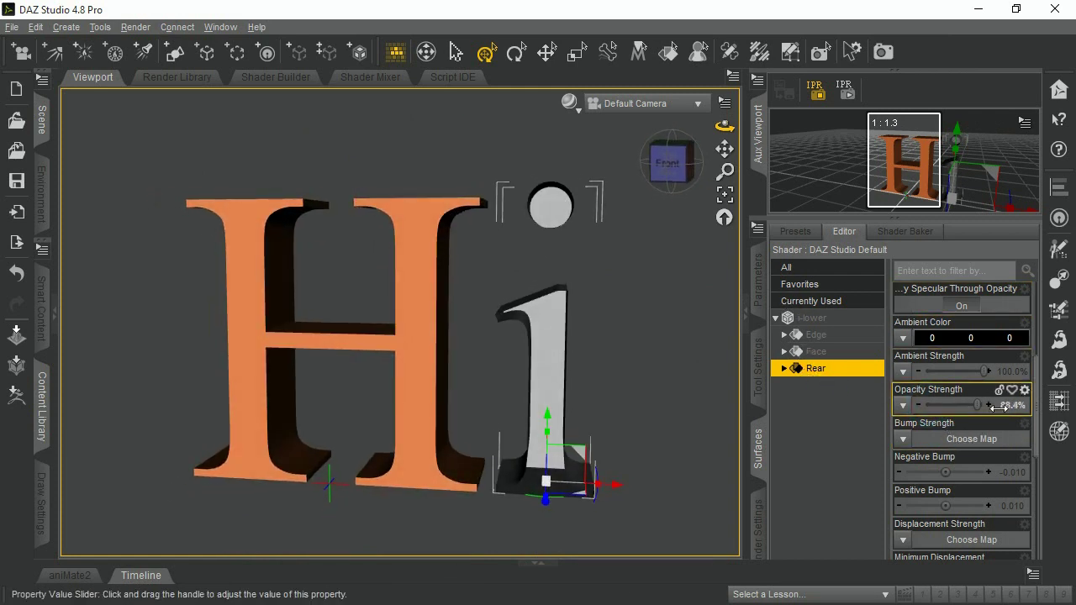
{"action": "left_click", "coordinate": [836, 351]}
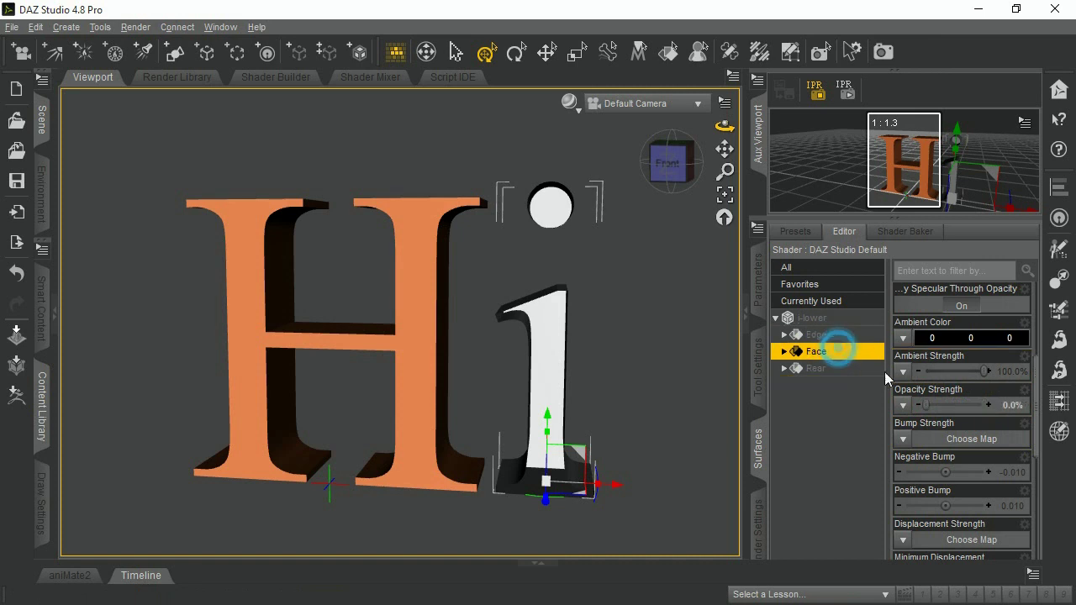
{"action": "left_click_drag", "start_coordinate": [926, 405], "coordinate": [992, 405]}
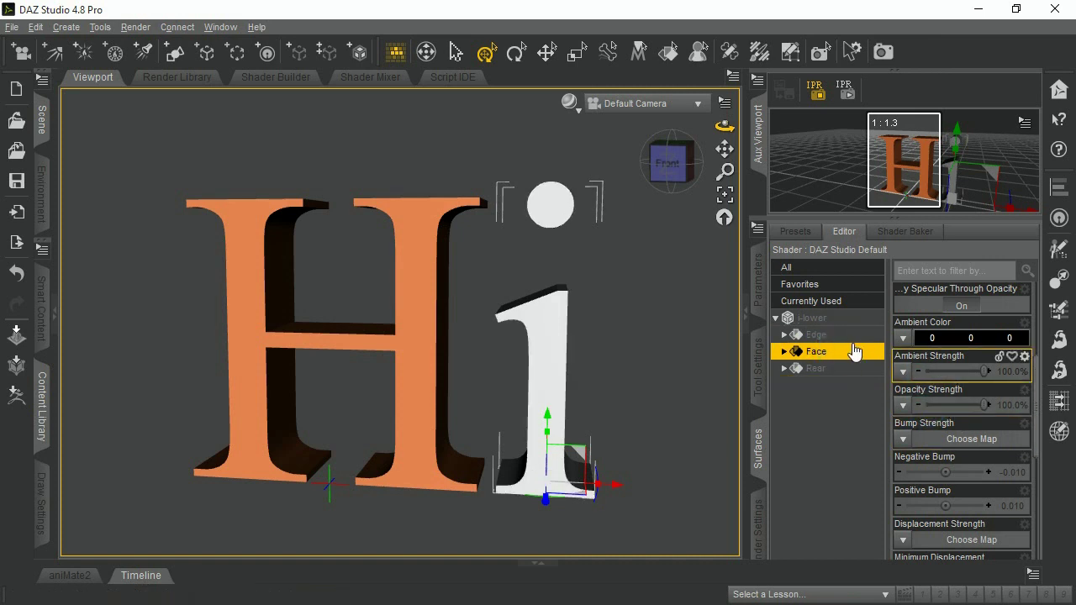
{"action": "left_click", "coordinate": [843, 336]}
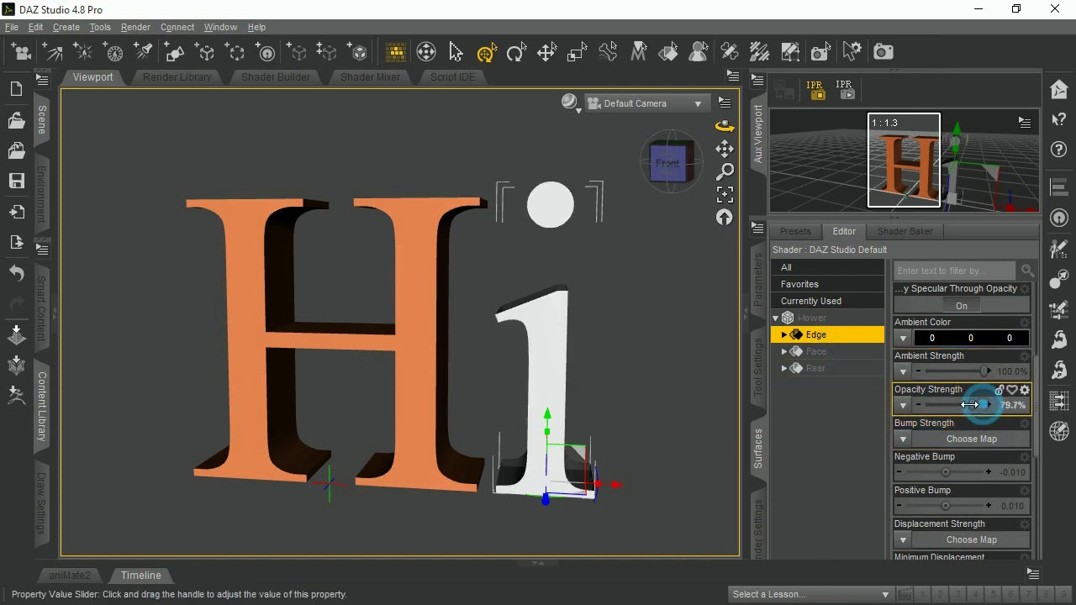
{"action": "left_click_drag", "start_coordinate": [985, 405], "coordinate": [906, 404]}
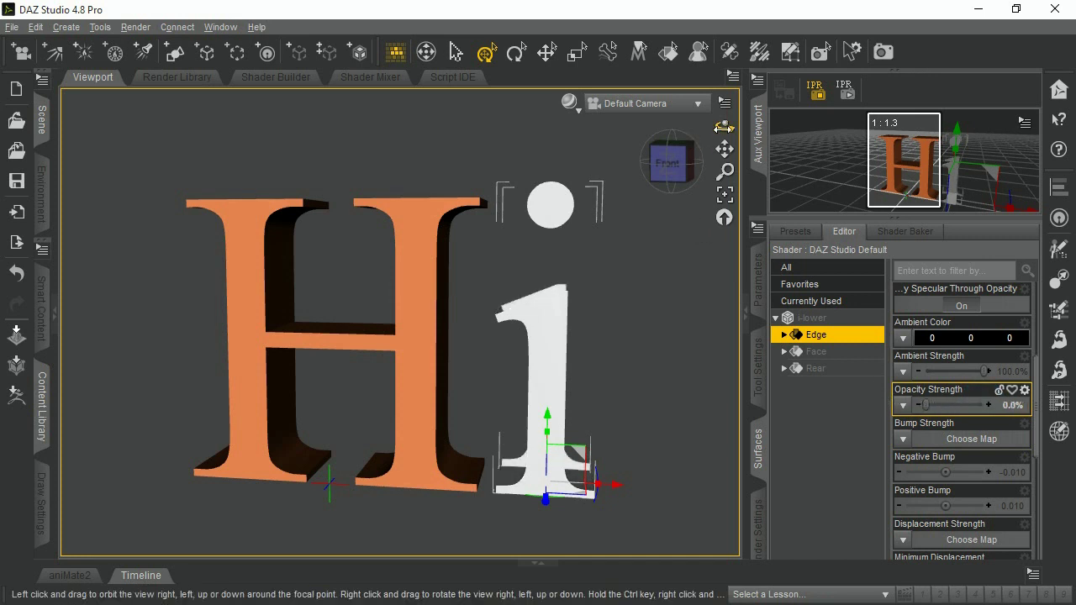
{"action": "left_click_drag", "start_coordinate": [725, 126], "coordinate": [615, 132]}
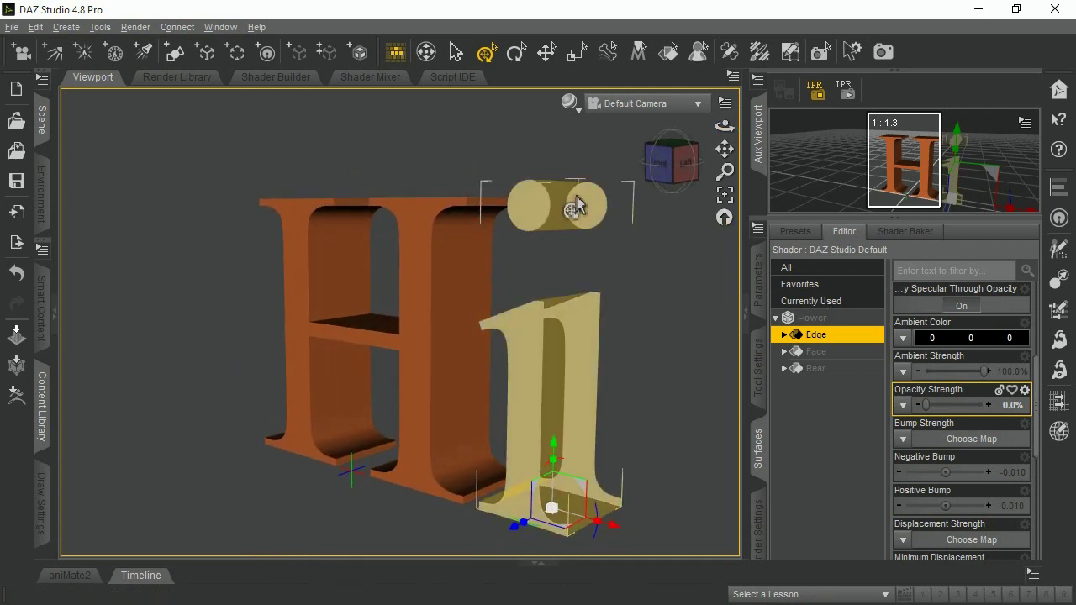
Lower the i-lower's Z Scale to 9.2% in Parameters.
{"action": "left_click", "coordinate": [759, 286]}
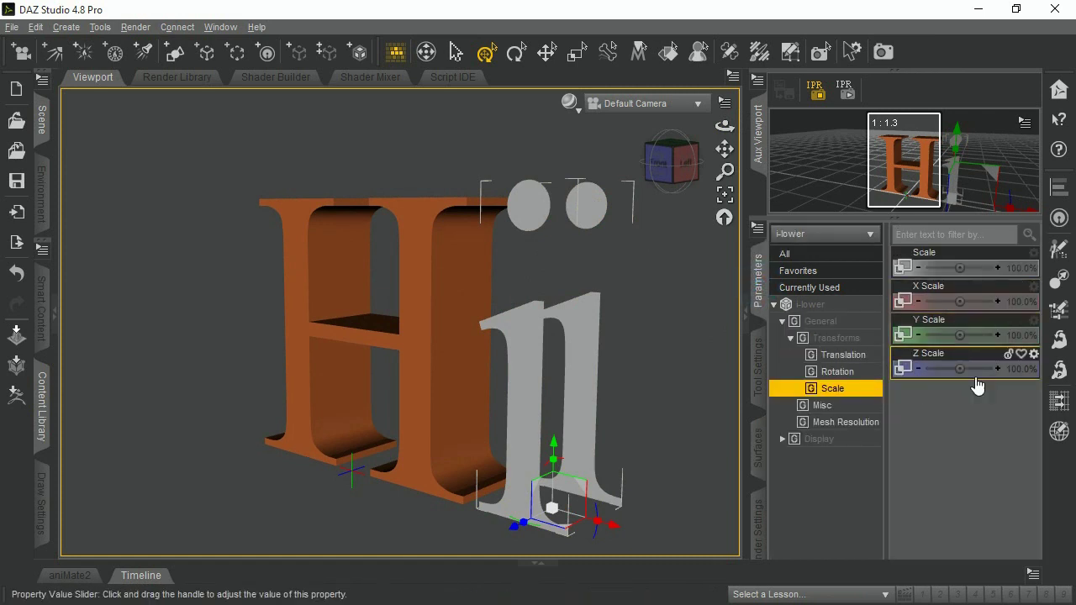
{"action": "left_click_drag", "start_coordinate": [957, 368], "coordinate": [933, 368]}
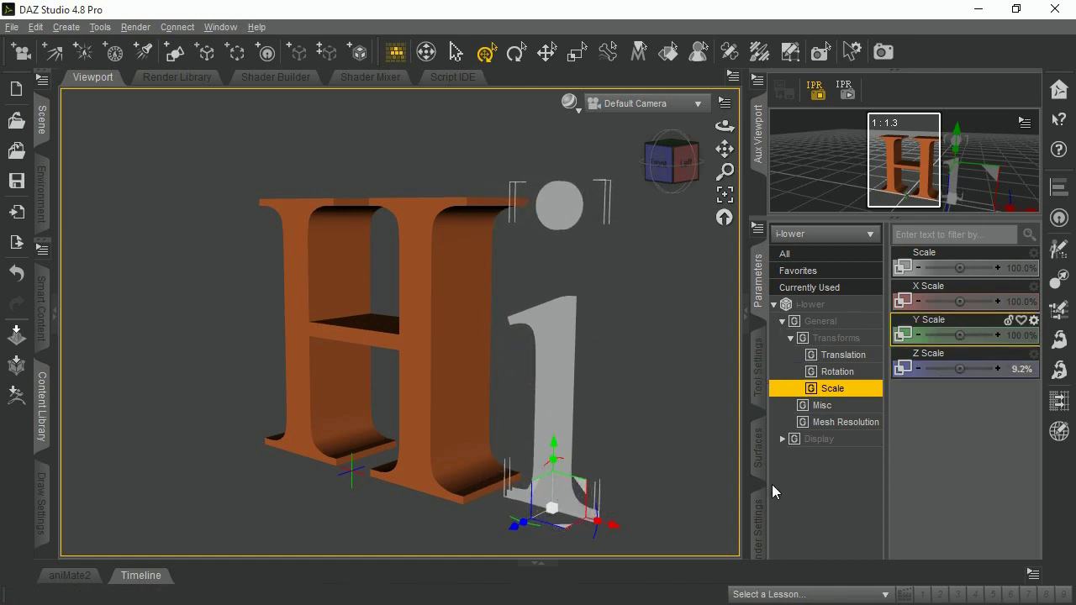
{"action": "left_click", "coordinate": [759, 453]}
Set the lowercase i's Face surface Diffuse Color to green.
{"action": "left_click", "coordinate": [840, 351]}
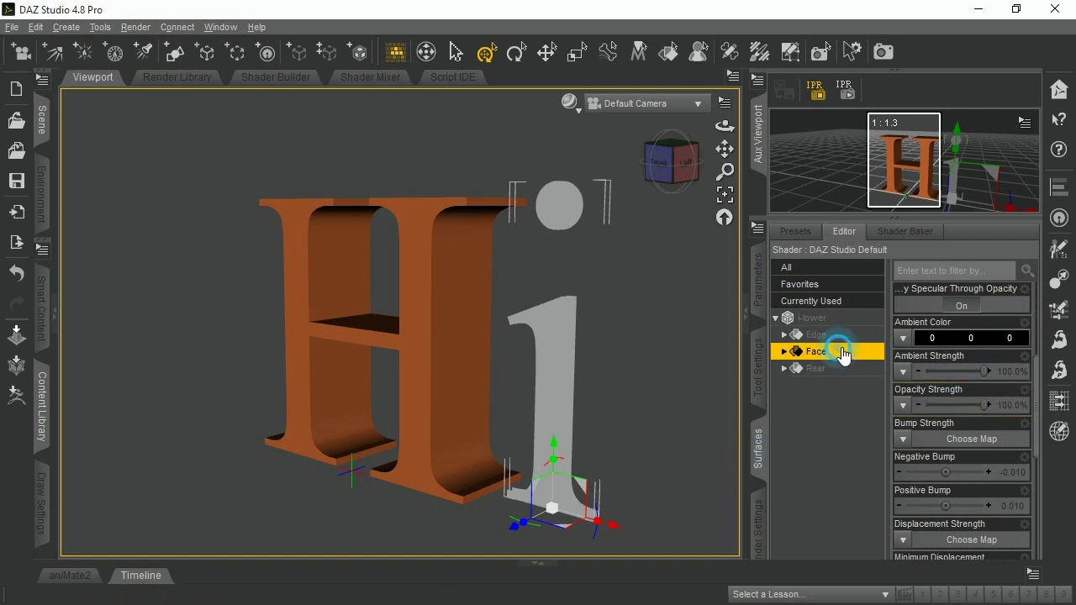
{"action": "scroll", "coordinate": [979, 370], "scroll_direction": "up", "scroll_amount": 5}
{"action": "left_click", "coordinate": [962, 371]}
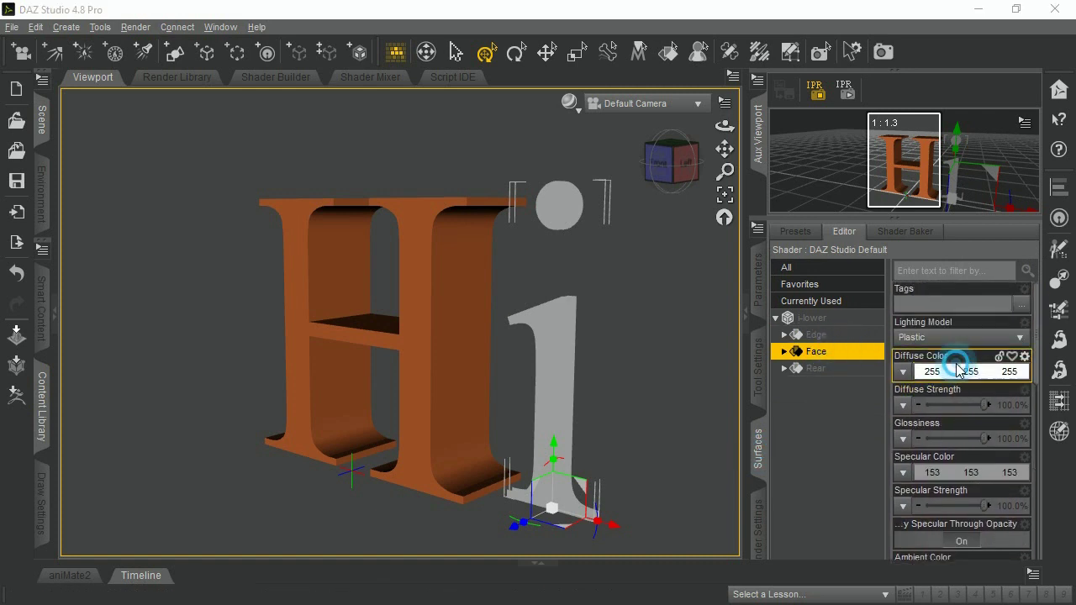
{"action": "left_click", "coordinate": [396, 248]}
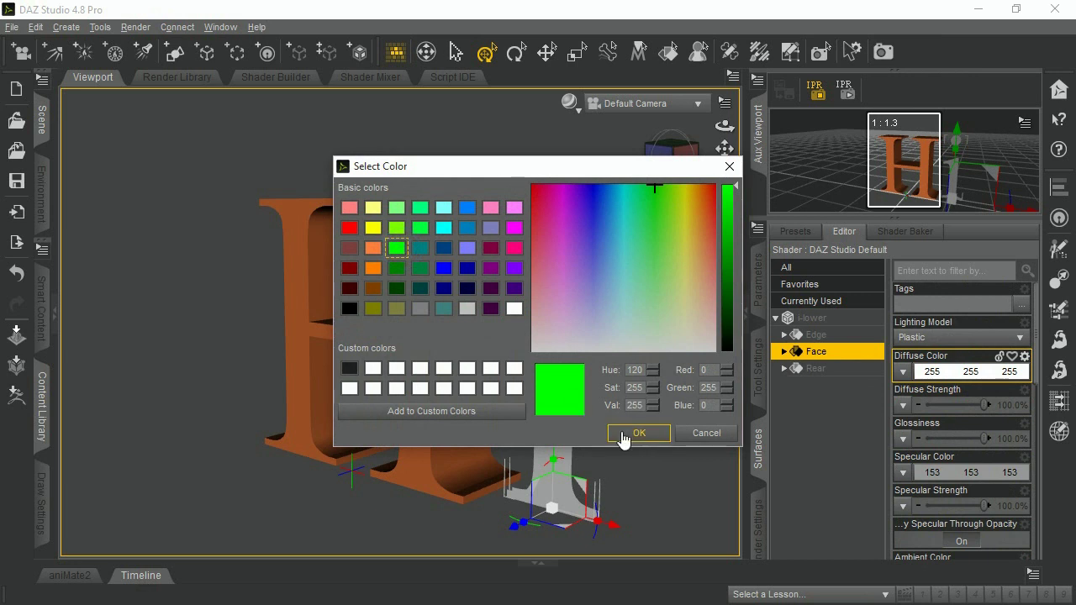
{"action": "left_click", "coordinate": [637, 434]}
Set the Rear surface Diffuse Color to navy blue (0, 0, 128).
{"action": "left_click", "coordinate": [811, 368]}
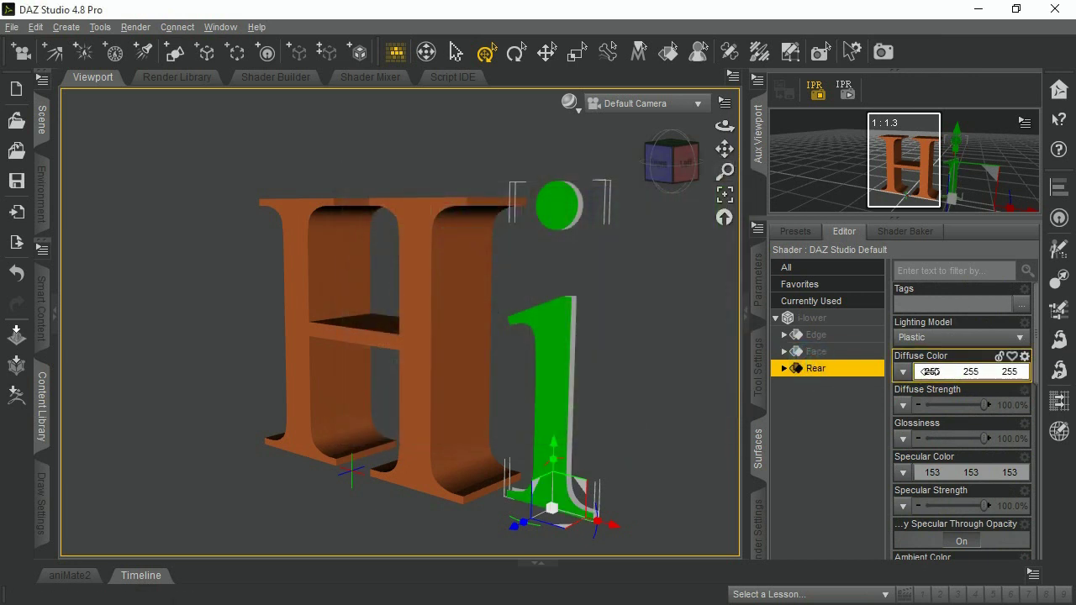
{"action": "left_click", "coordinate": [933, 371]}
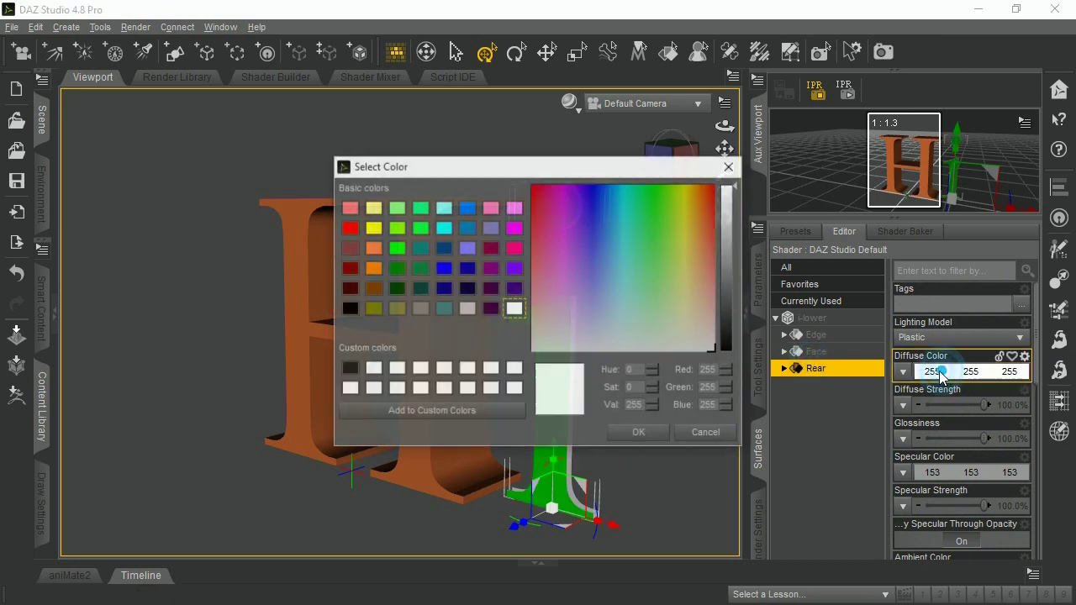
{"action": "left_click", "coordinate": [444, 288]}
{"action": "left_click", "coordinate": [639, 433]}
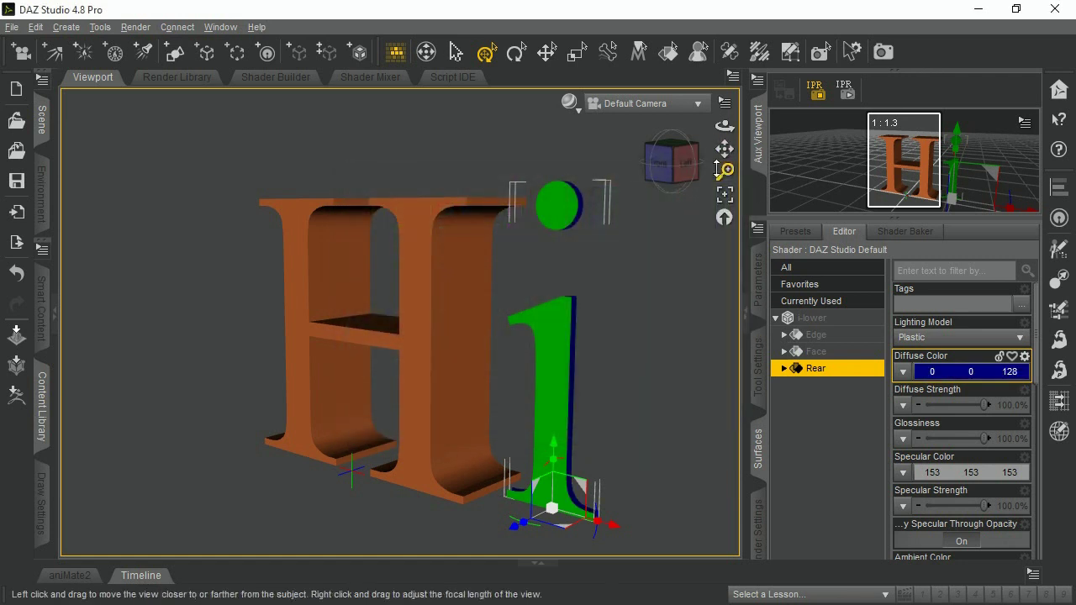
{"action": "left_click_drag", "start_coordinate": [724, 125], "coordinate": [674, 134]}
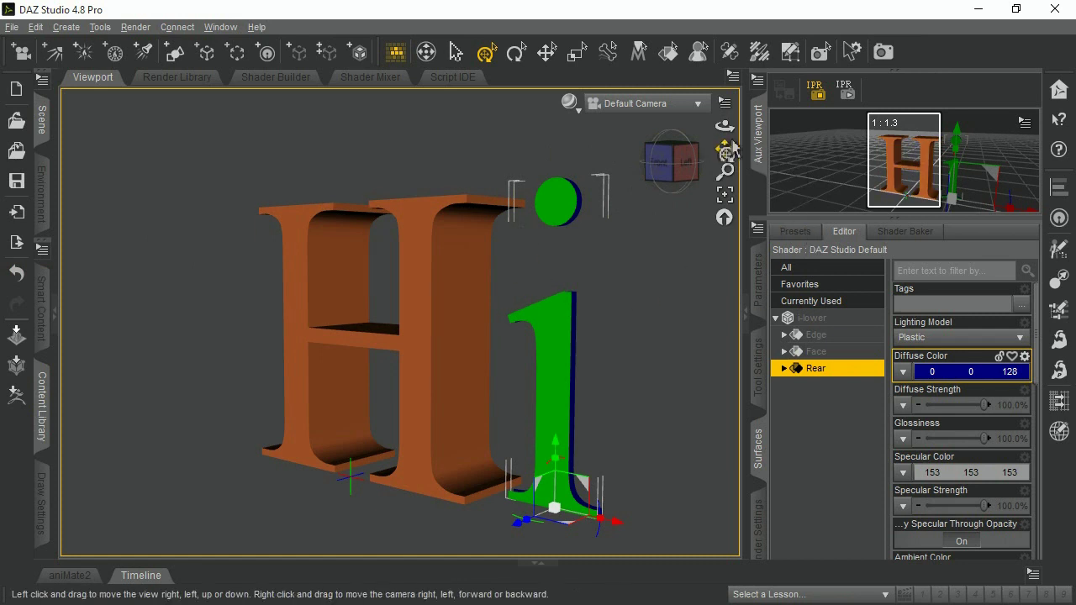
Orbit the viewport up to a higher angle over the letters.
{"action": "left_click_drag", "start_coordinate": [724, 125], "coordinate": [387, 166]}
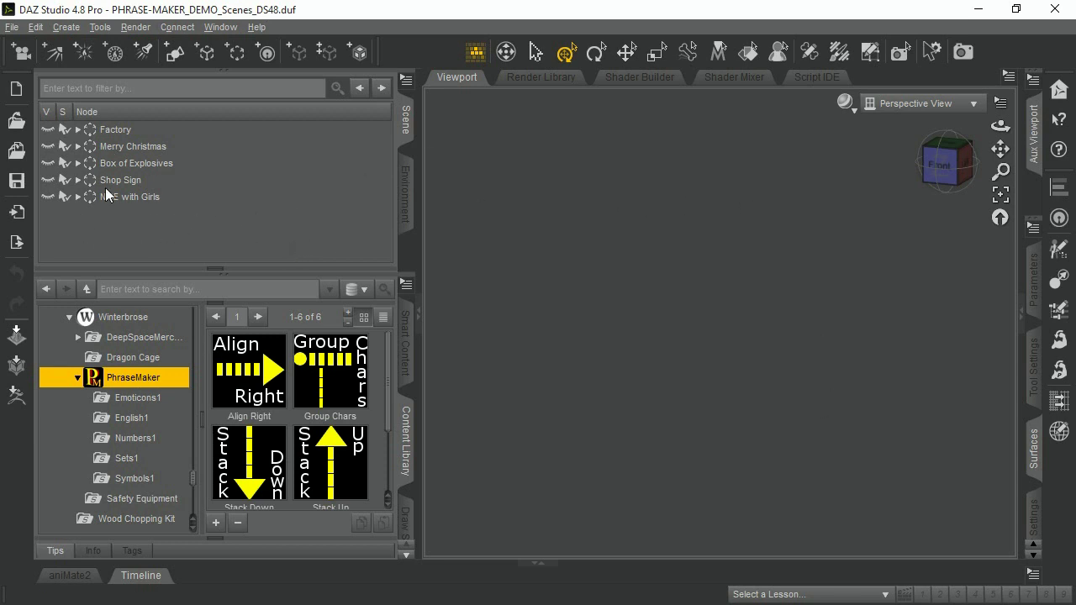
Show the Factory group and view its 2443 doorway, steps and rooftop pipe.
{"action": "left_click", "coordinate": [48, 130]}
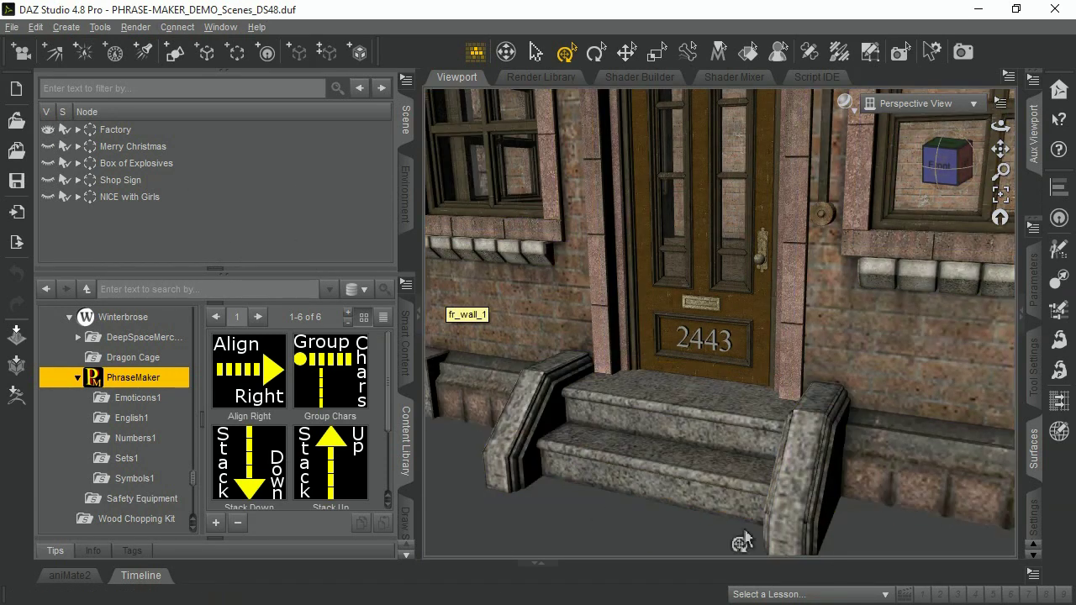
{"action": "left_click_drag", "start_coordinate": [732, 540], "coordinate": [954, 546]}
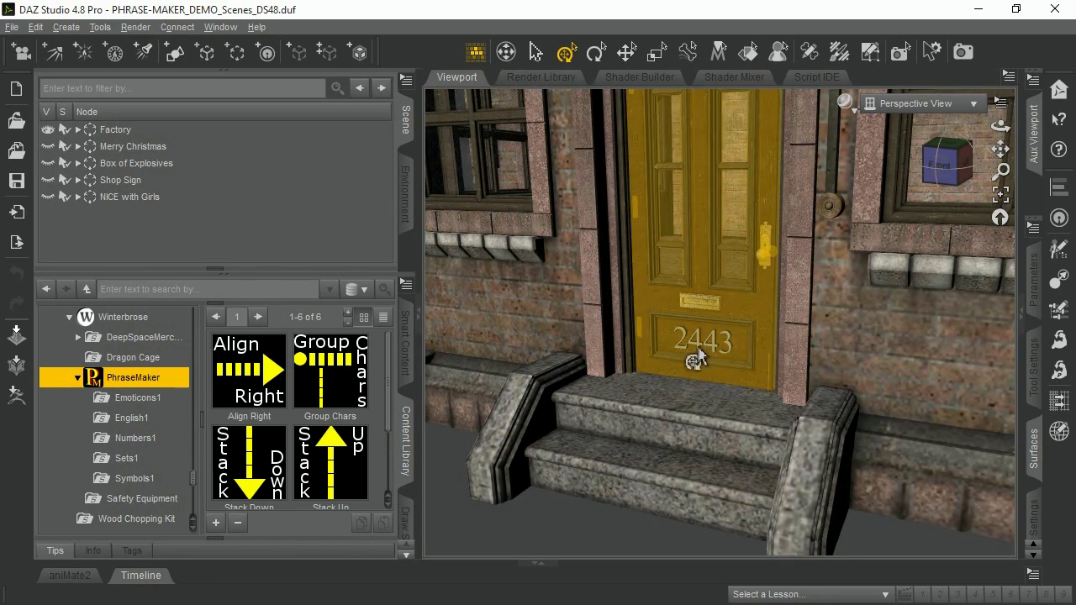
{"action": "scroll", "coordinate": [662, 405], "scroll_direction": "up", "scroll_amount": 6}
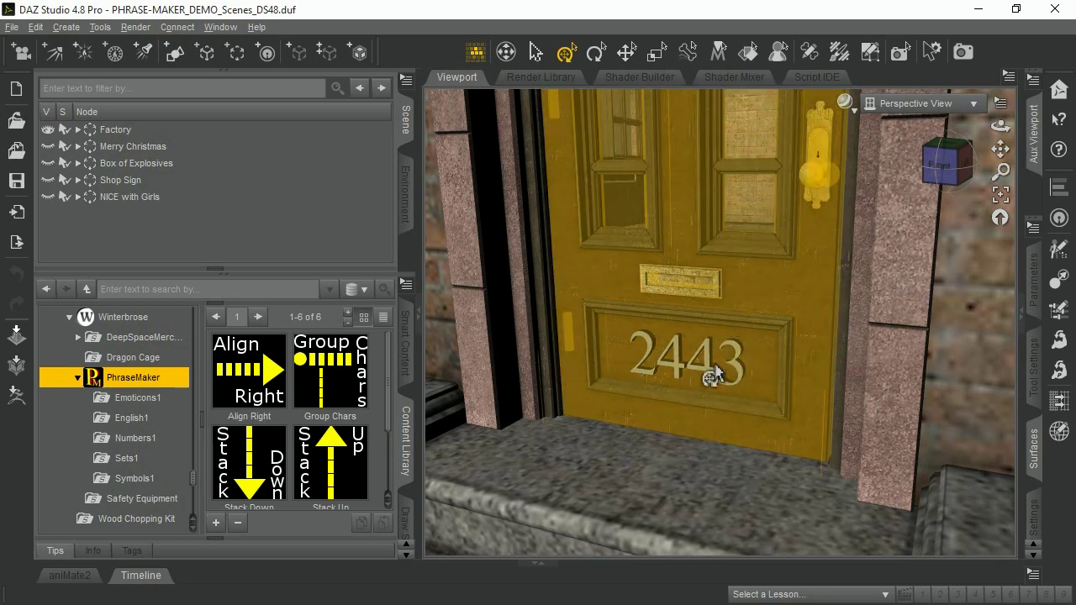
{"action": "scroll", "coordinate": [760, 383], "scroll_direction": "down", "scroll_amount": 10}
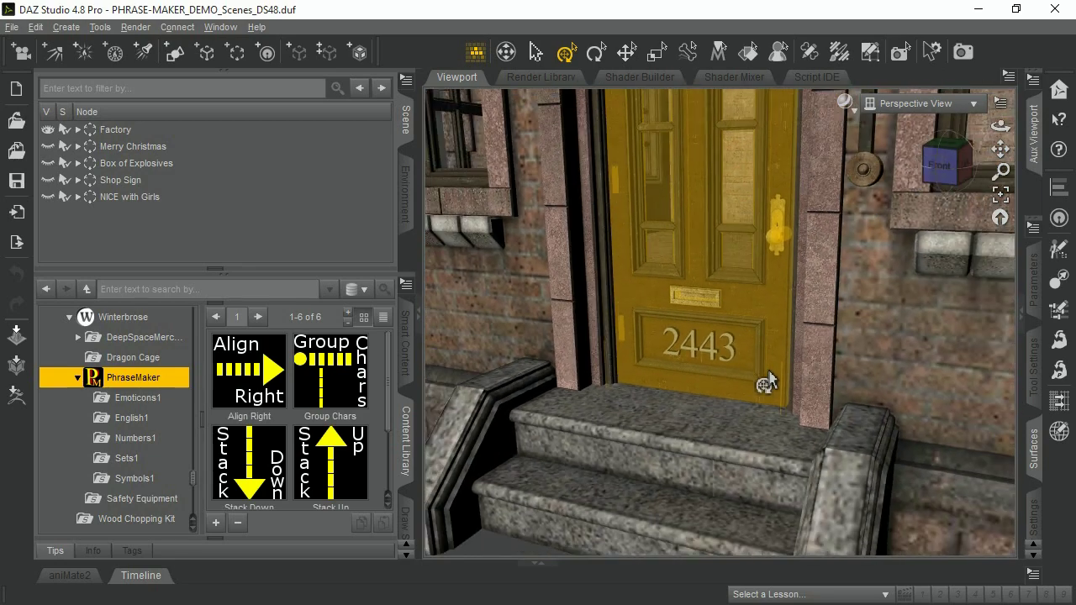
{"action": "scroll", "coordinate": [766, 384], "scroll_direction": "down", "scroll_amount": 10}
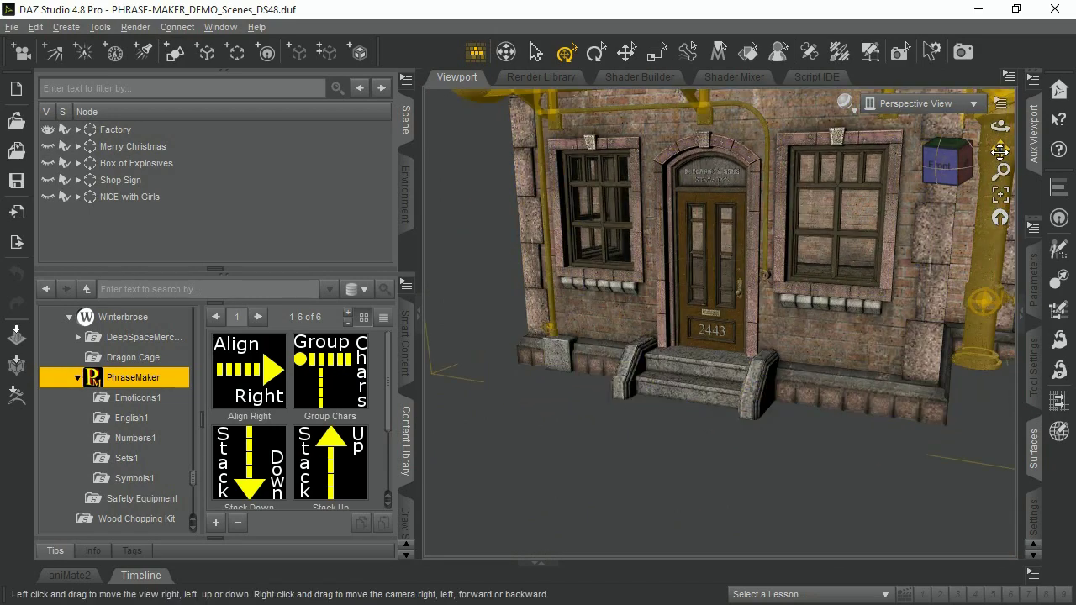
{"action": "left_click_drag", "start_coordinate": [1000, 149], "coordinate": [998, 131]}
Orbit from the factory front round its left side, up to the Detroit STEEL sign.
{"action": "left_click_drag", "start_coordinate": [947, 161], "coordinate": [954, 235]}
{"action": "left_click", "coordinate": [1000, 217]}
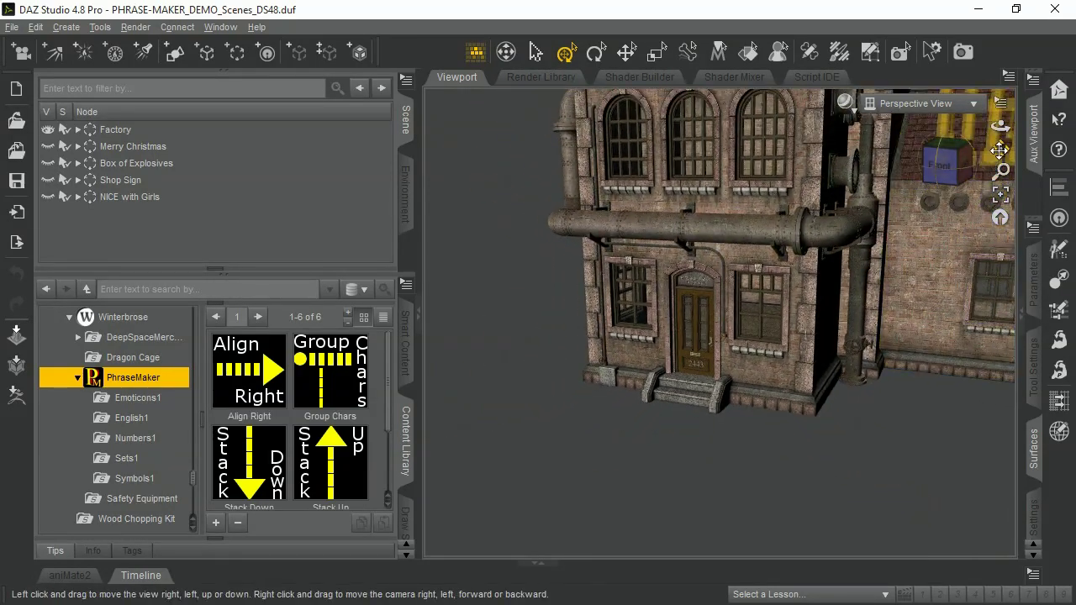
{"action": "left_click_drag", "start_coordinate": [999, 149], "coordinate": [999, 128]}
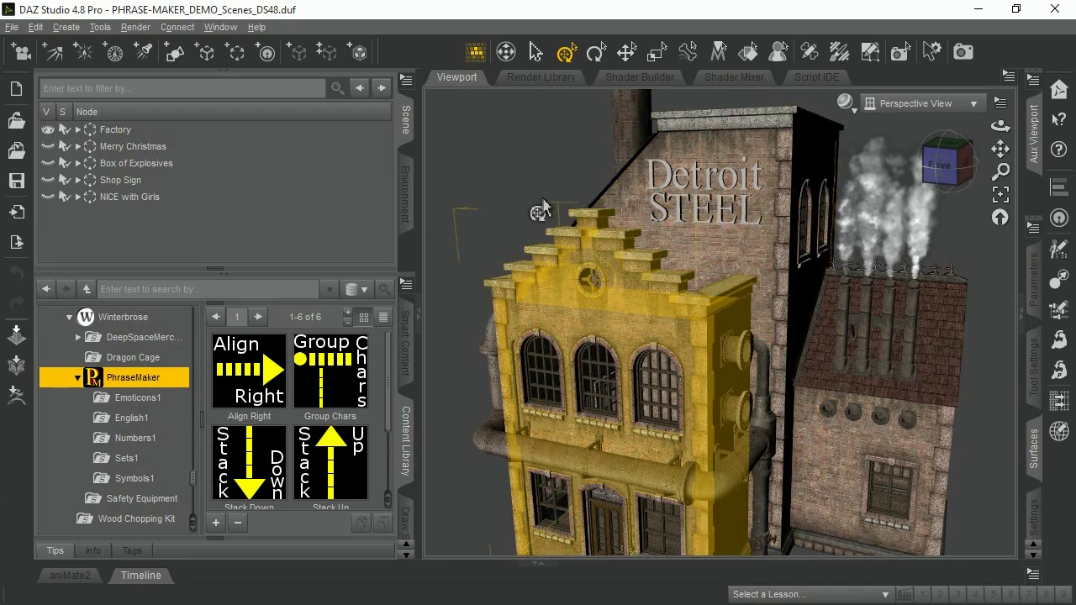
{"action": "left_click_drag", "start_coordinate": [1000, 126], "coordinate": [946, 126]}
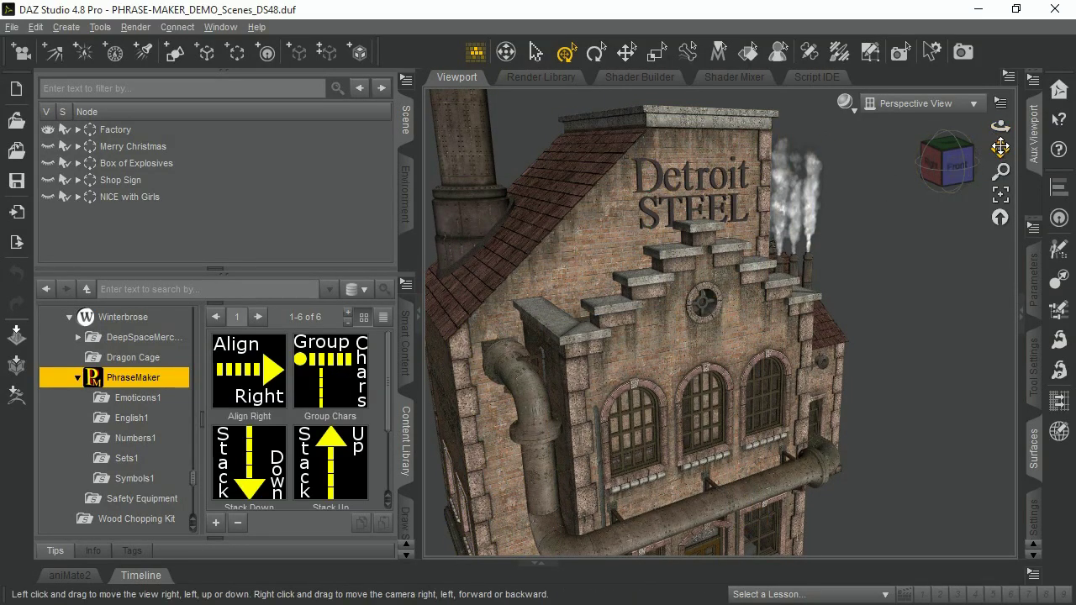
{"action": "left_click_drag", "start_coordinate": [1001, 126], "coordinate": [727, 231]}
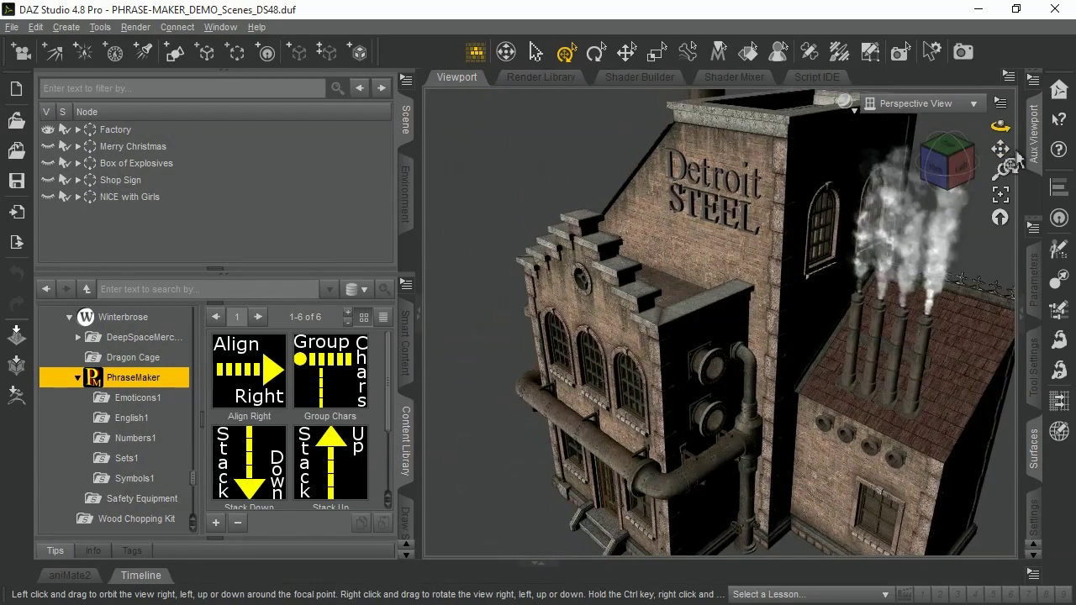
{"action": "scroll", "coordinate": [723, 198], "scroll_direction": "up", "scroll_amount": 6}
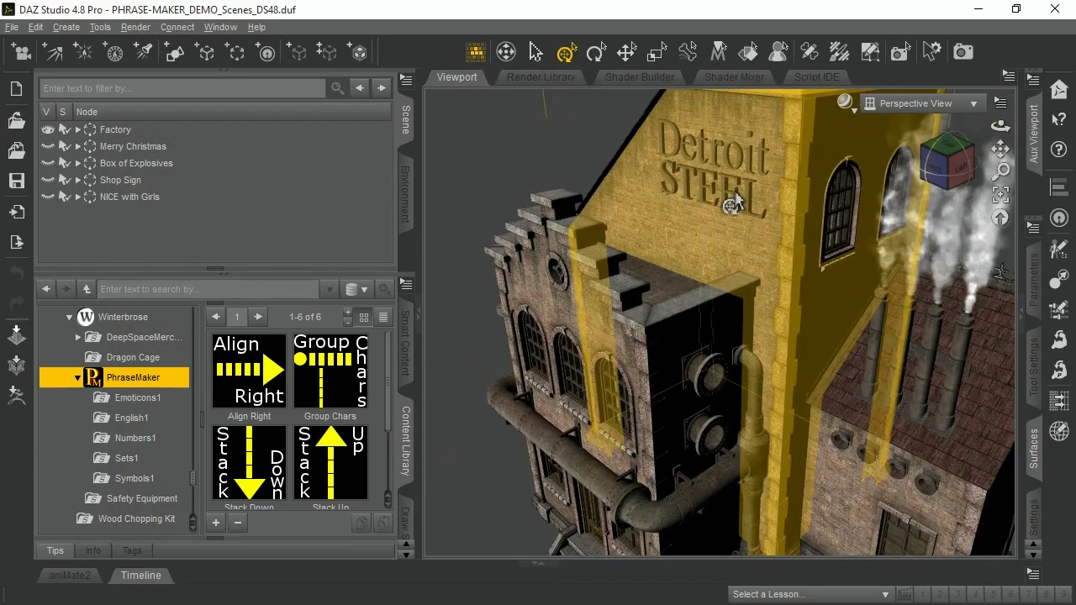
{"action": "left_click_drag", "start_coordinate": [1000, 148], "coordinate": [1000, 126]}
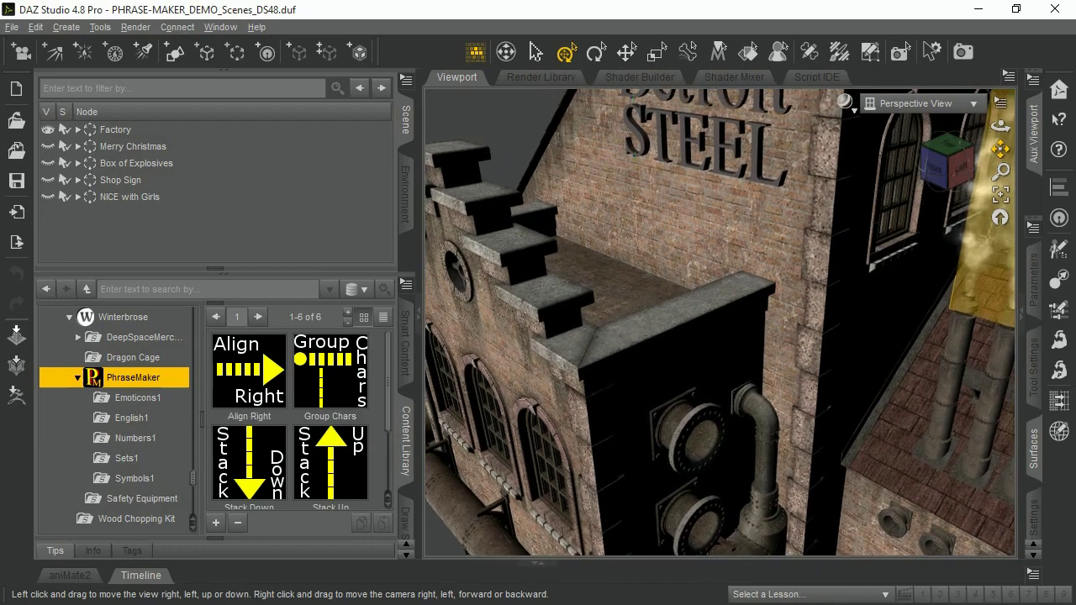
View the factory front and right side, then hide the Factory group.
{"action": "scroll", "coordinate": [838, 302], "scroll_direction": "down", "scroll_amount": 5}
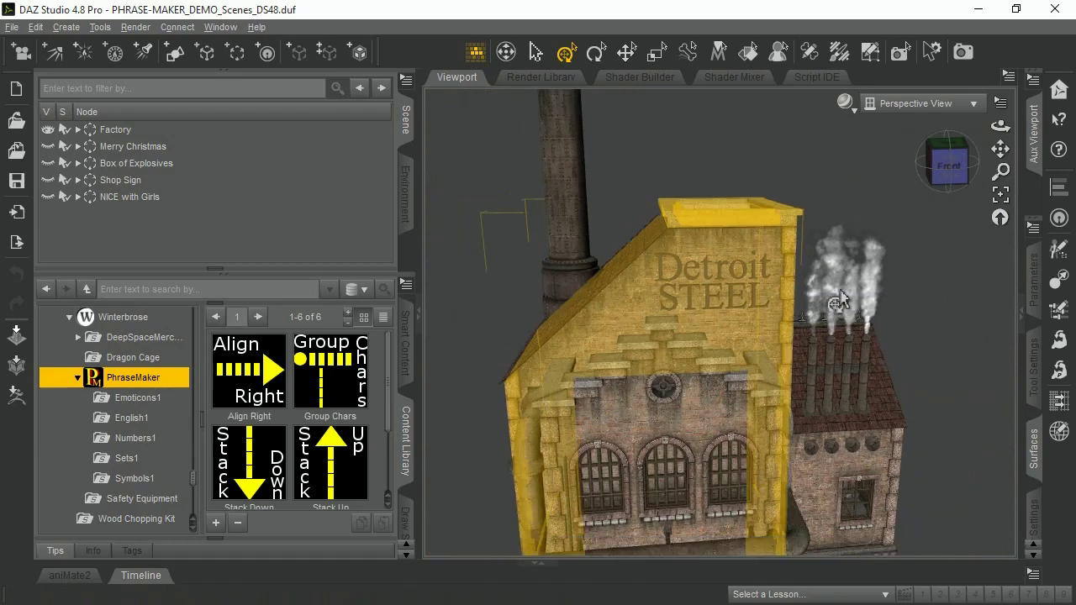
{"action": "scroll", "coordinate": [841, 300], "scroll_direction": "down", "scroll_amount": 4}
{"action": "left_click", "coordinate": [956, 283]}
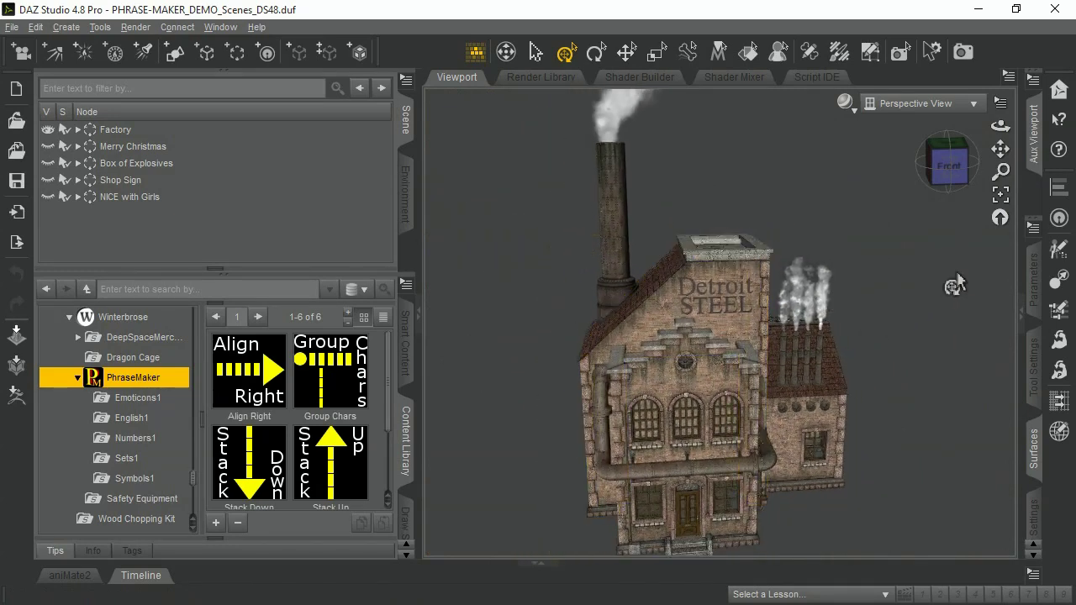
{"action": "left_click_drag", "start_coordinate": [999, 126], "coordinate": [1002, 127]}
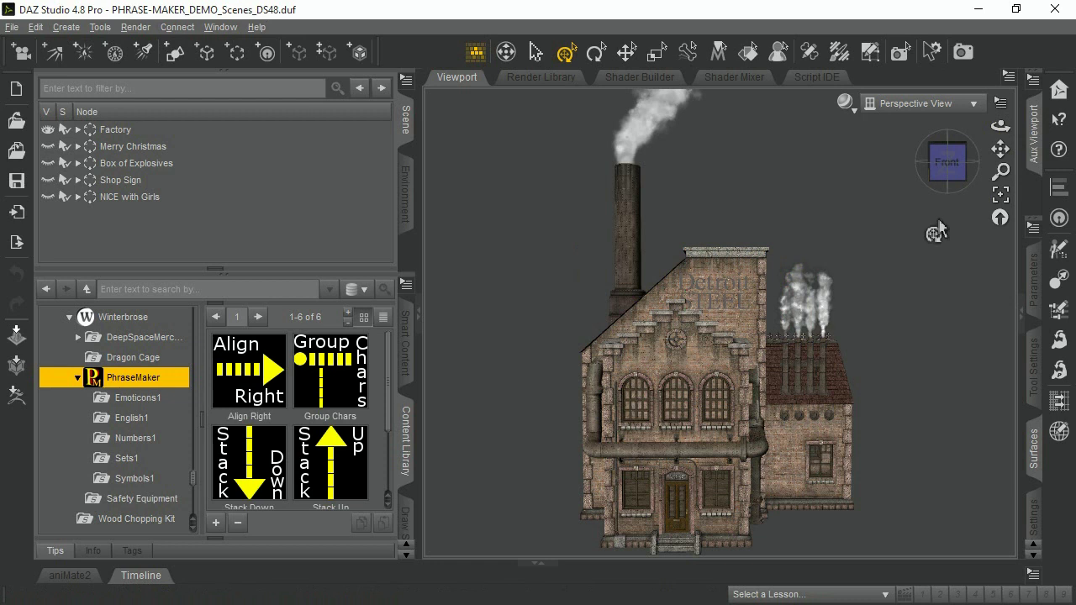
{"action": "left_click", "coordinate": [984, 126]}
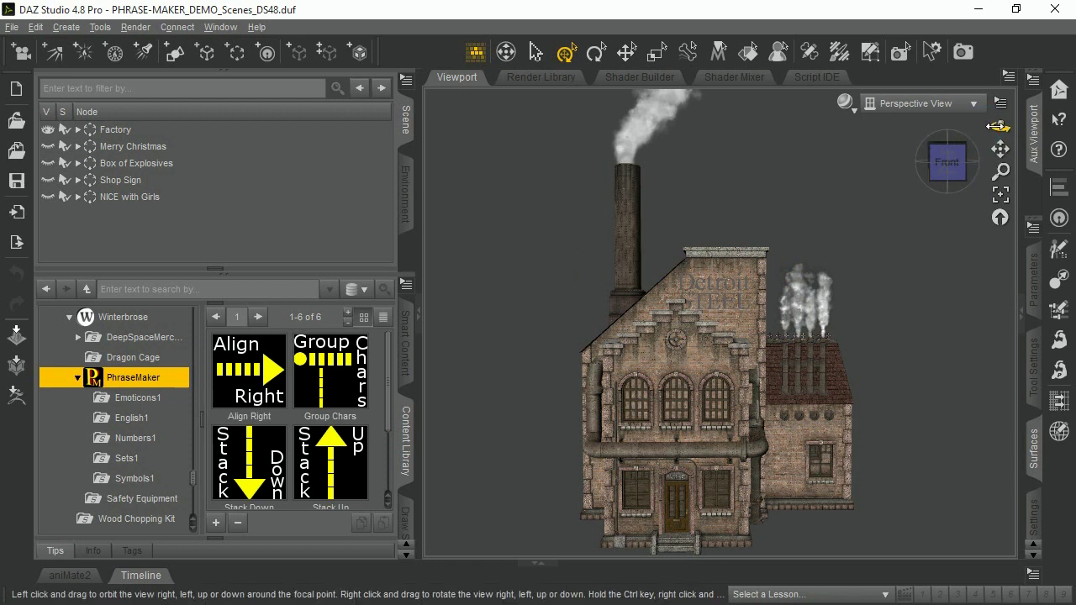
{"action": "left_click_drag", "start_coordinate": [999, 127], "coordinate": [958, 128]}
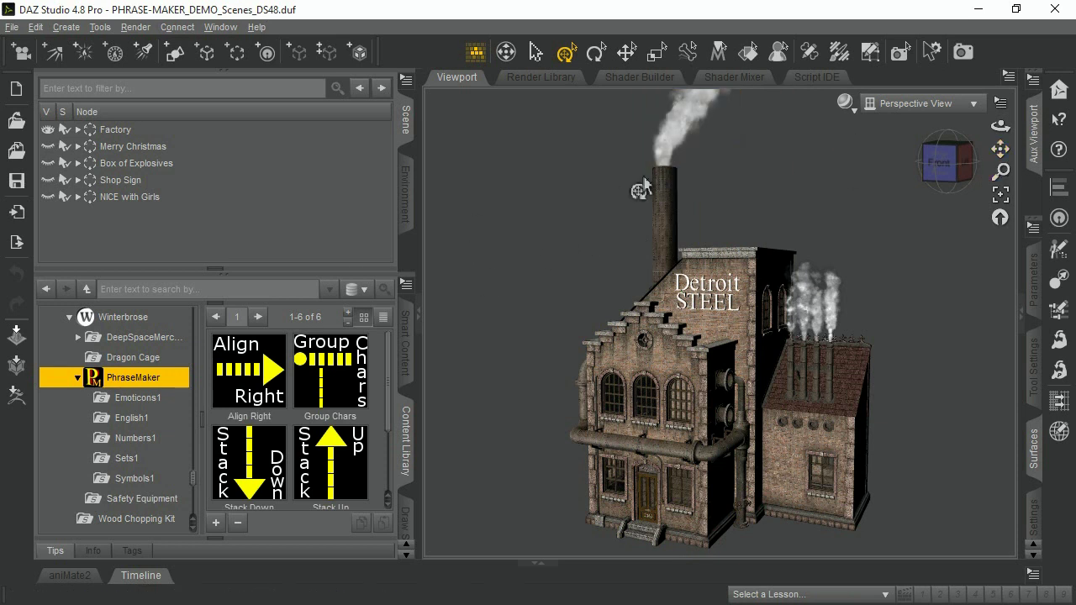
{"action": "left_click", "coordinate": [48, 129]}
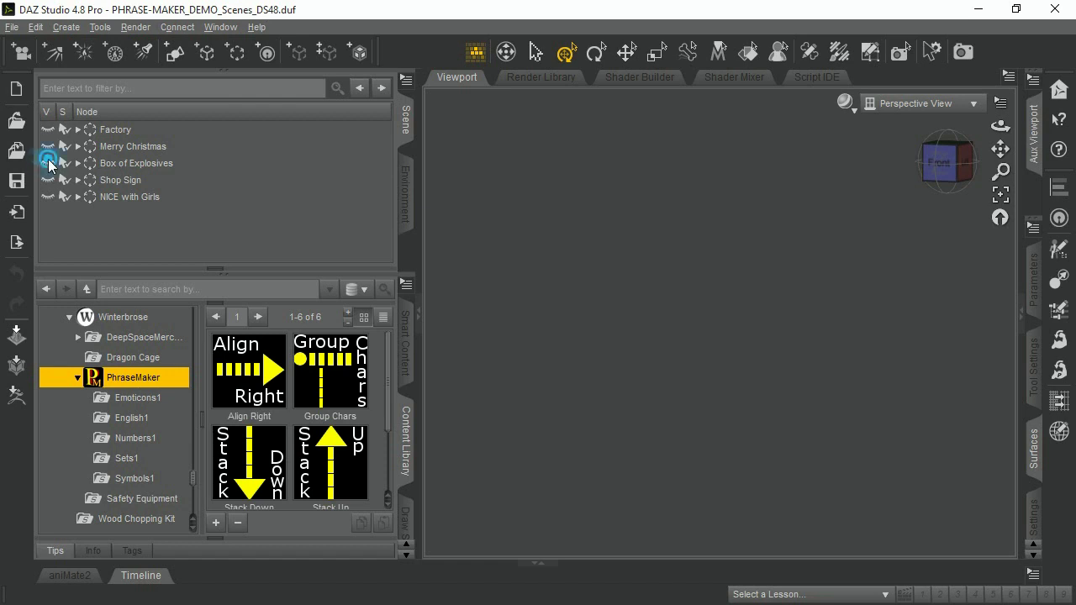
Show and frame the Box of Explosives, then add DistantLight 6 to light it.
{"action": "left_click", "coordinate": [48, 163]}
{"action": "left_click", "coordinate": [146, 163]}
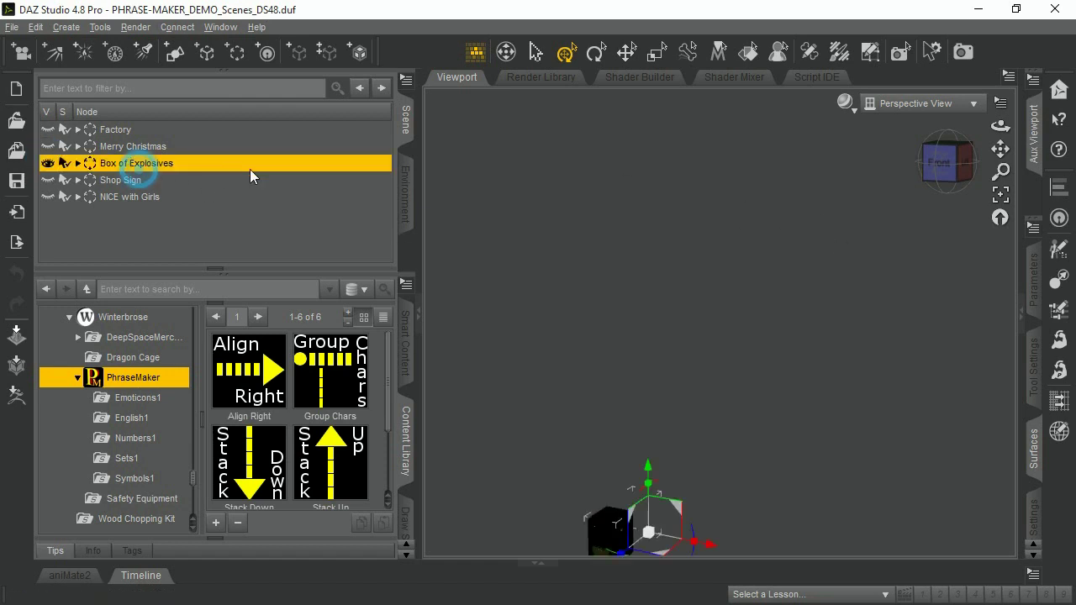
{"action": "left_click", "coordinate": [1000, 195]}
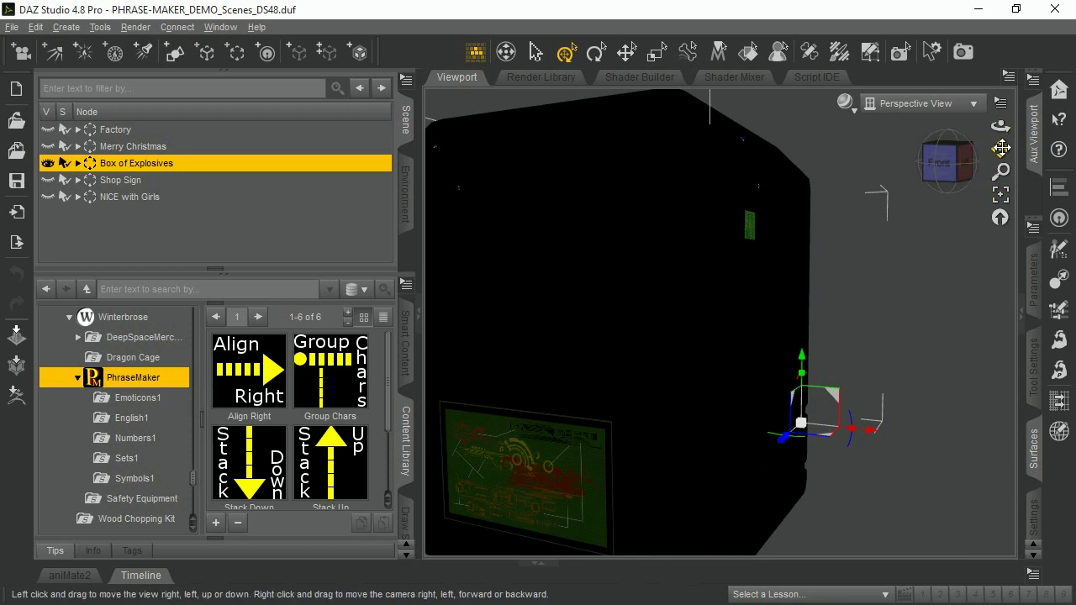
{"action": "left_click_drag", "start_coordinate": [1000, 149], "coordinate": [997, 135]}
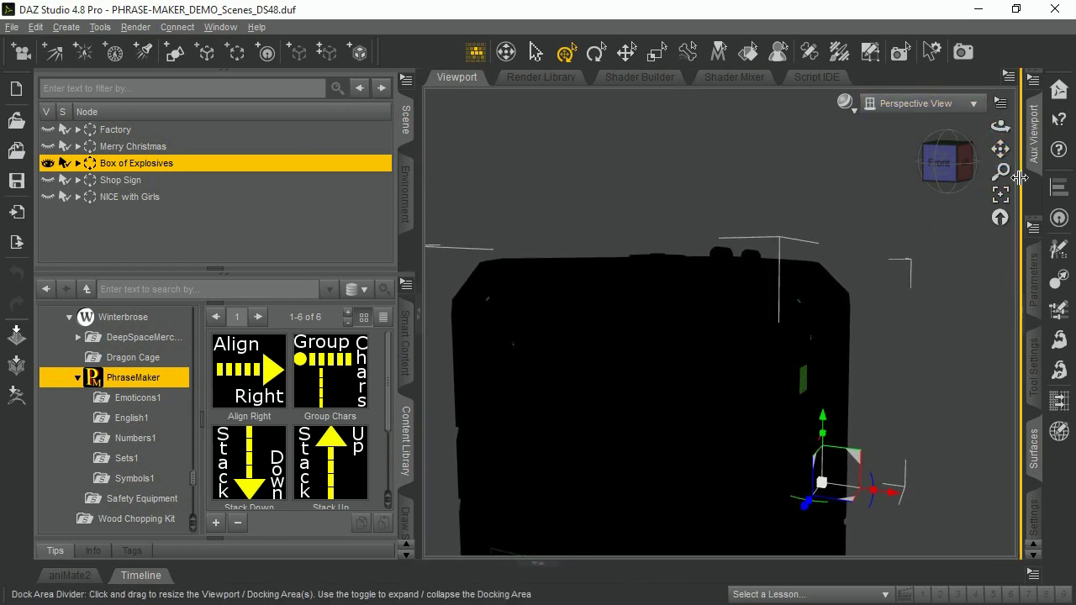
{"action": "left_click", "coordinate": [67, 27]}
{"action": "left_click", "coordinate": [81, 69]}
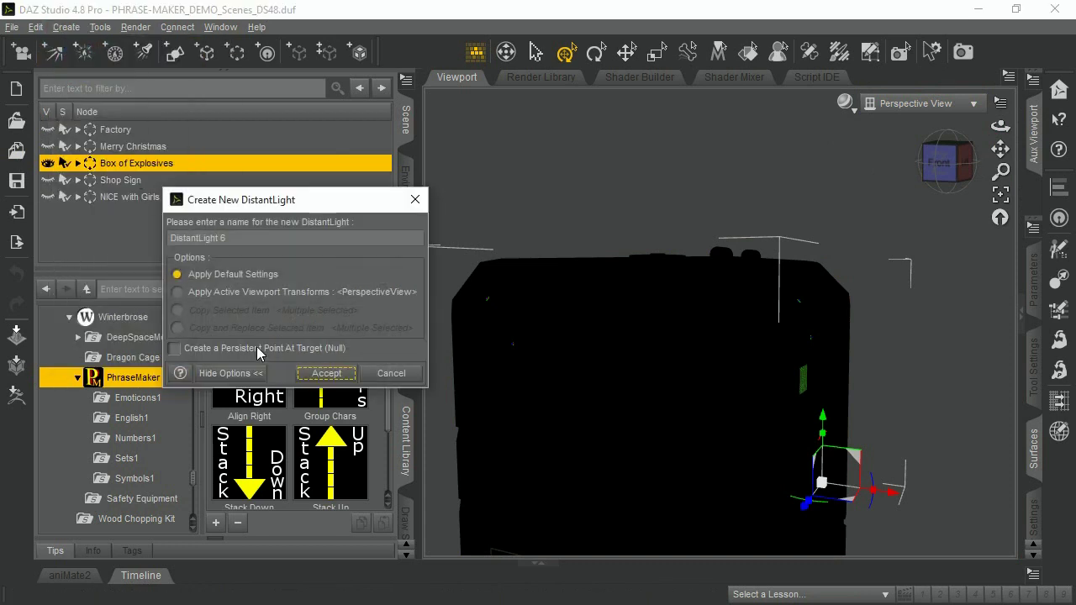
{"action": "left_click", "coordinate": [328, 373]}
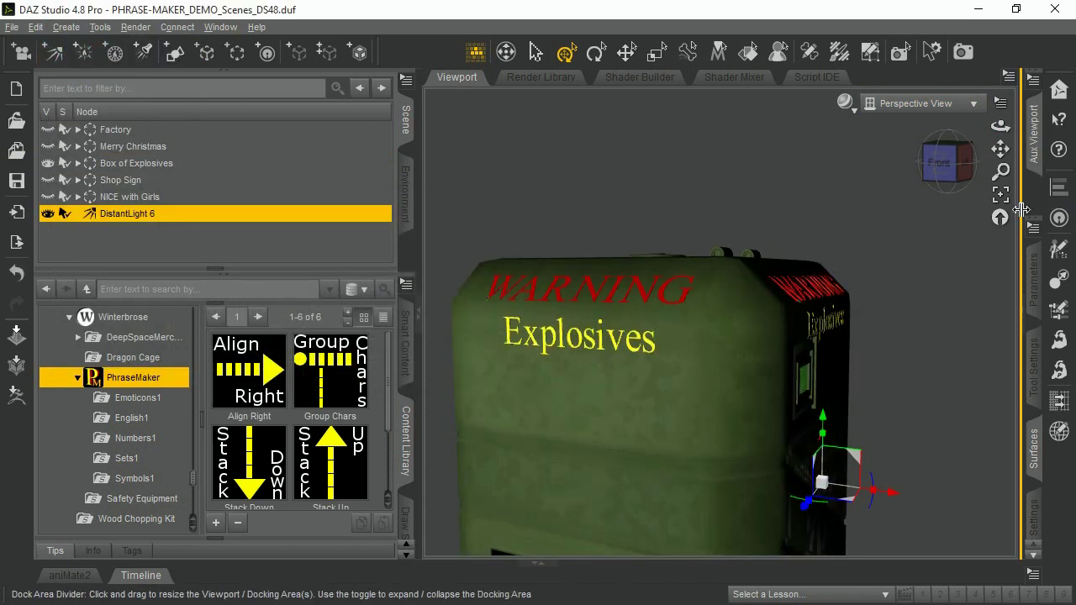
Orbit around the WARNING Explosives crate, then bring up DistantLight 6's context menu.
{"action": "left_click_drag", "start_coordinate": [1006, 140], "coordinate": [990, 133]}
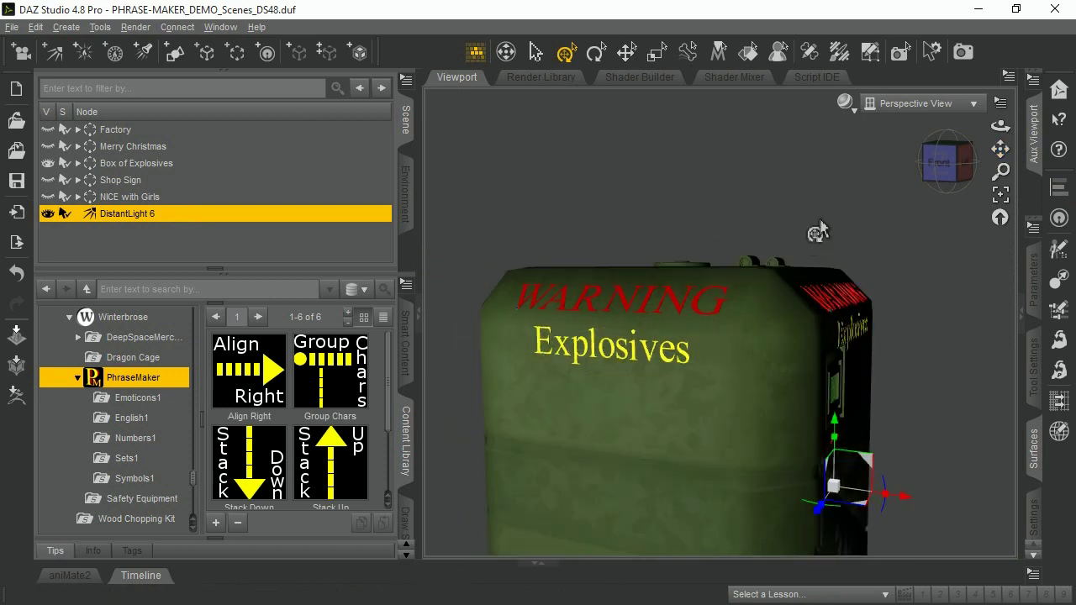
{"action": "left_click_drag", "start_coordinate": [1000, 148], "coordinate": [995, 126]}
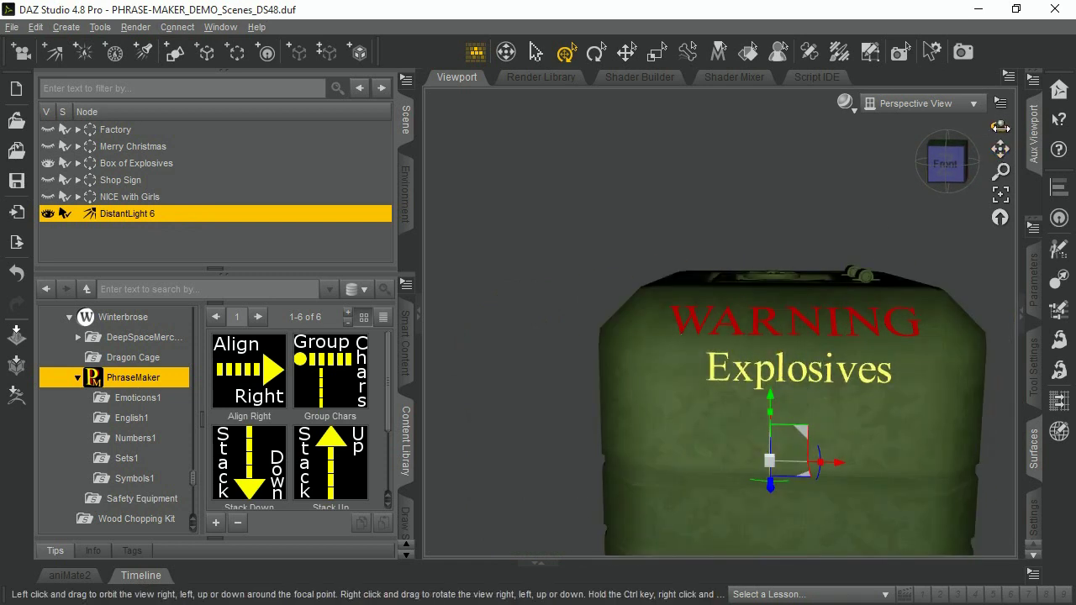
{"action": "left_click_drag", "start_coordinate": [995, 126], "coordinate": [983, 127]}
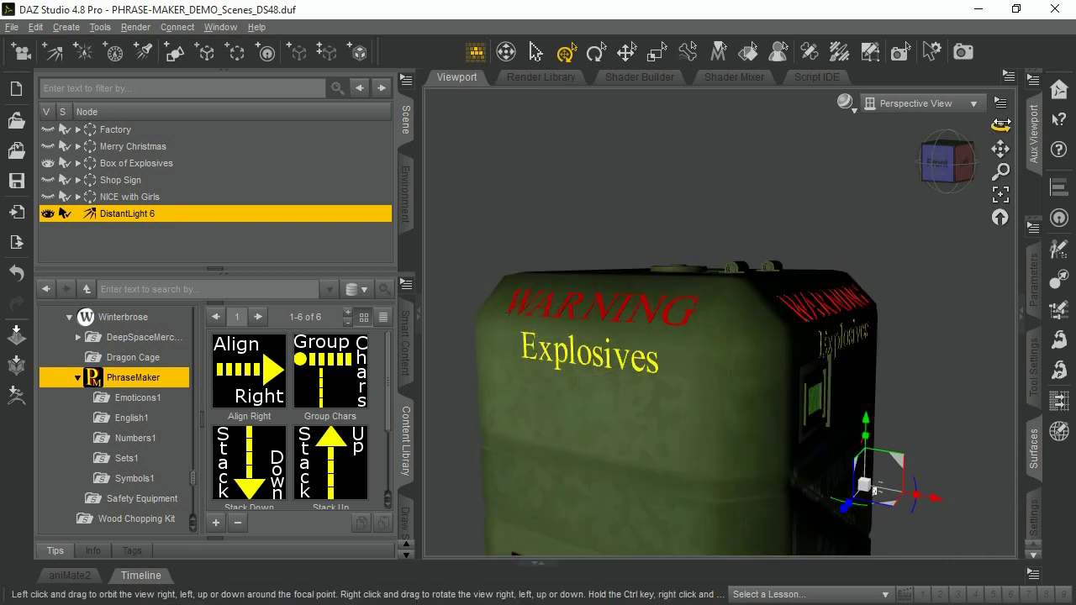
{"action": "left_click_drag", "start_coordinate": [1000, 125], "coordinate": [1012, 126]}
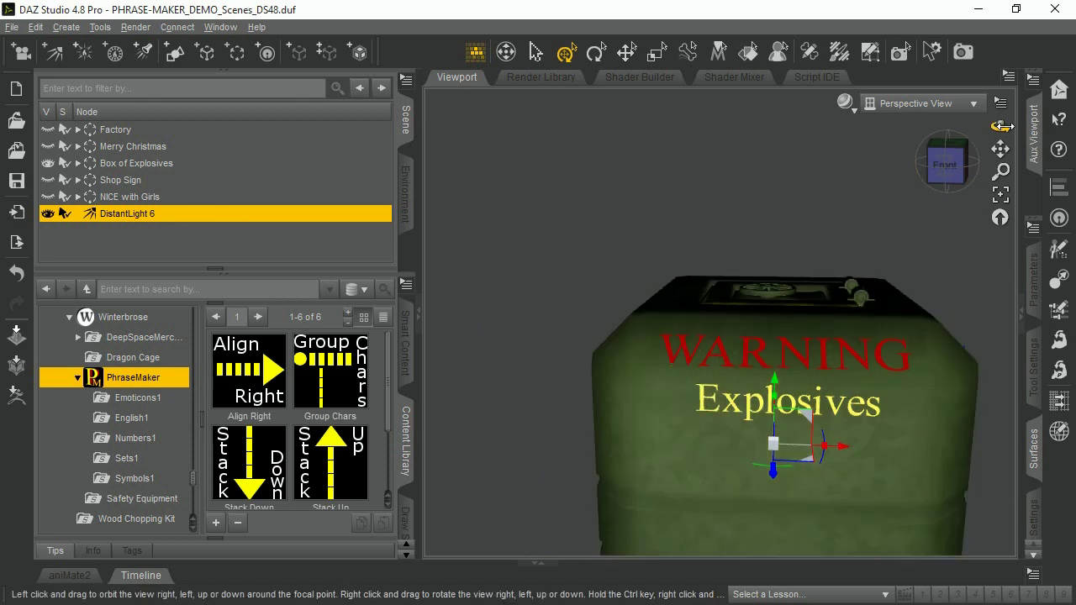
{"action": "left_click_drag", "start_coordinate": [1002, 125], "coordinate": [967, 149]}
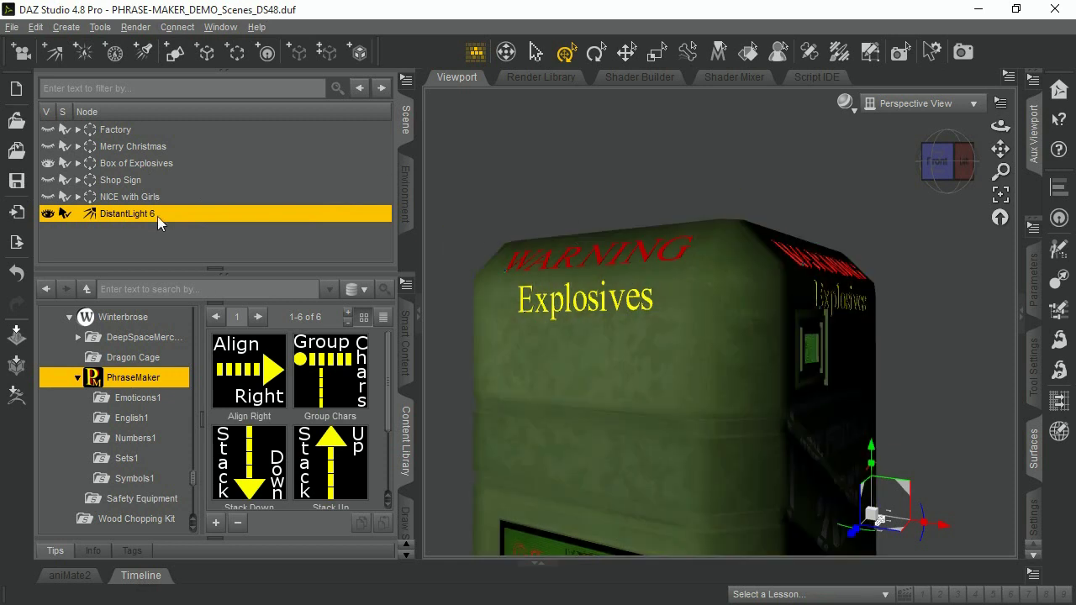
{"action": "left_click", "coordinate": [152, 168]}
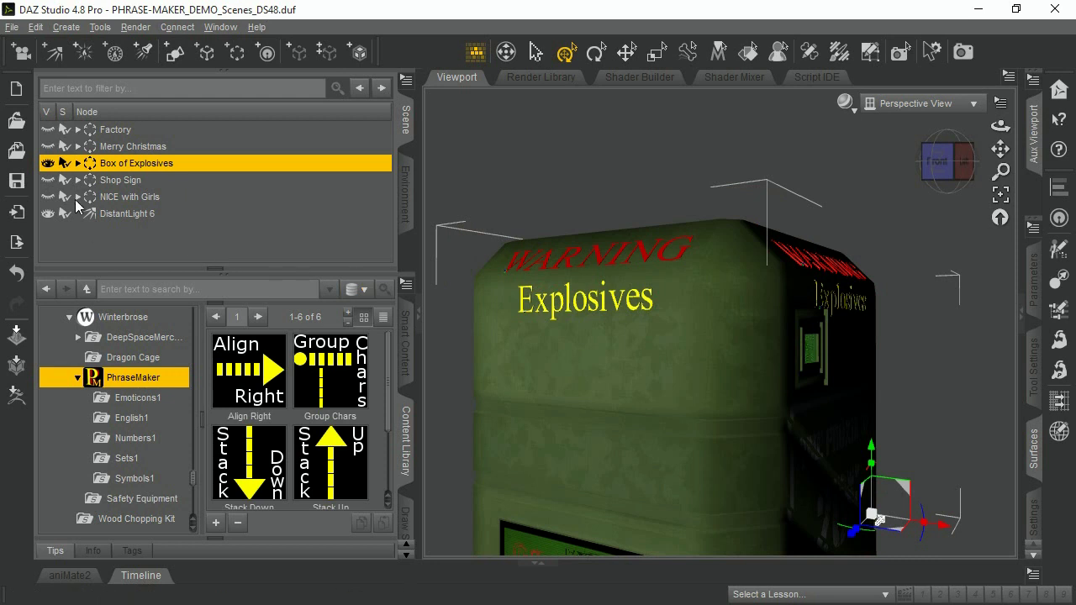
{"action": "right_click", "coordinate": [119, 221]}
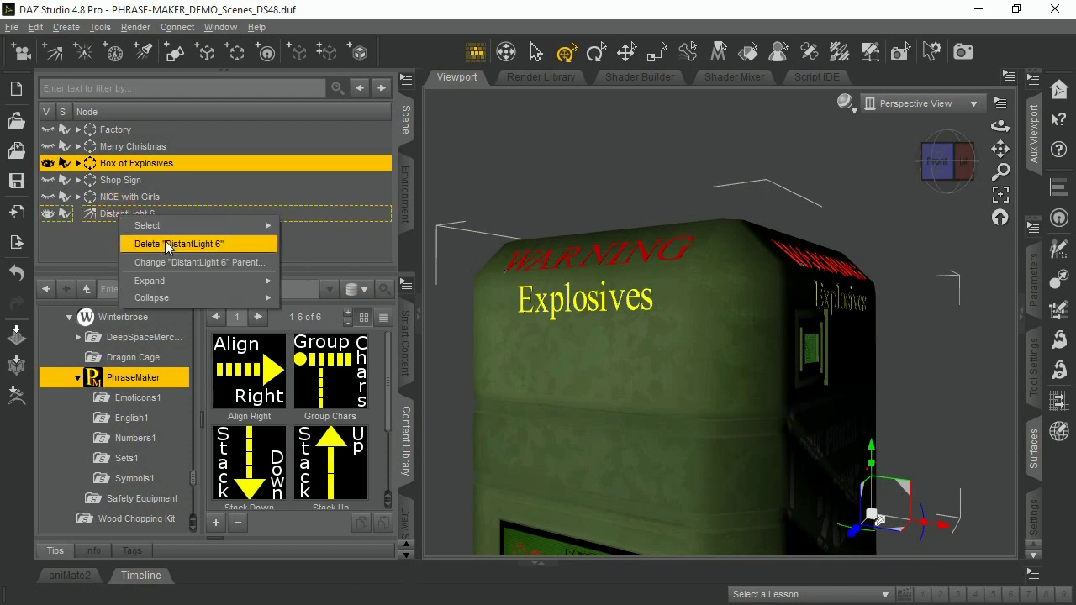
Delete DistantLight 6, hide Box of Explosives and show the Shop Sign group.
{"action": "left_click", "coordinate": [168, 246]}
{"action": "left_click", "coordinate": [48, 164]}
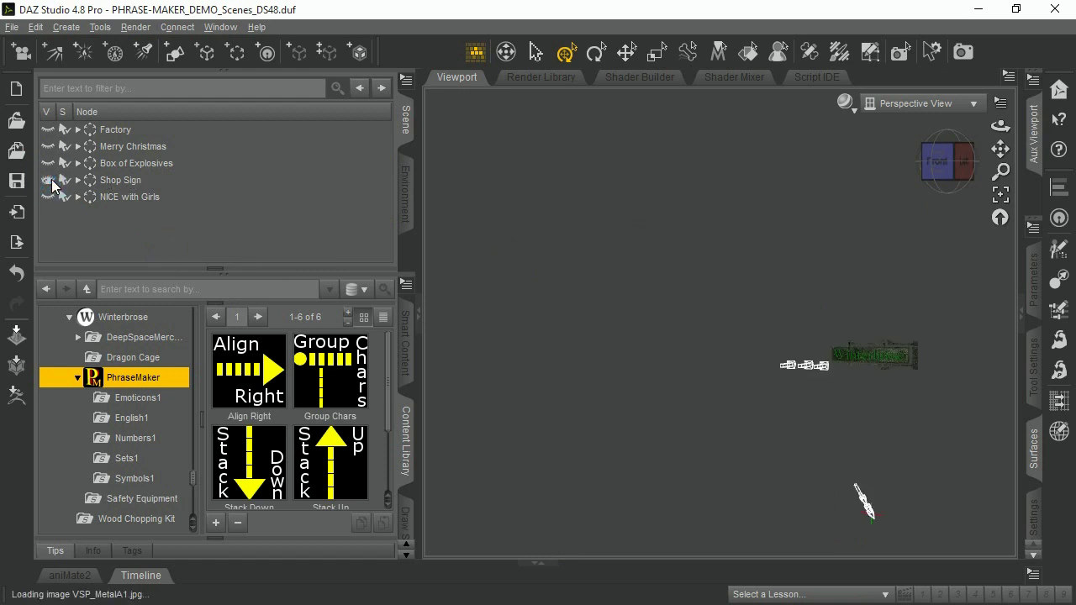
{"action": "left_click", "coordinate": [125, 179]}
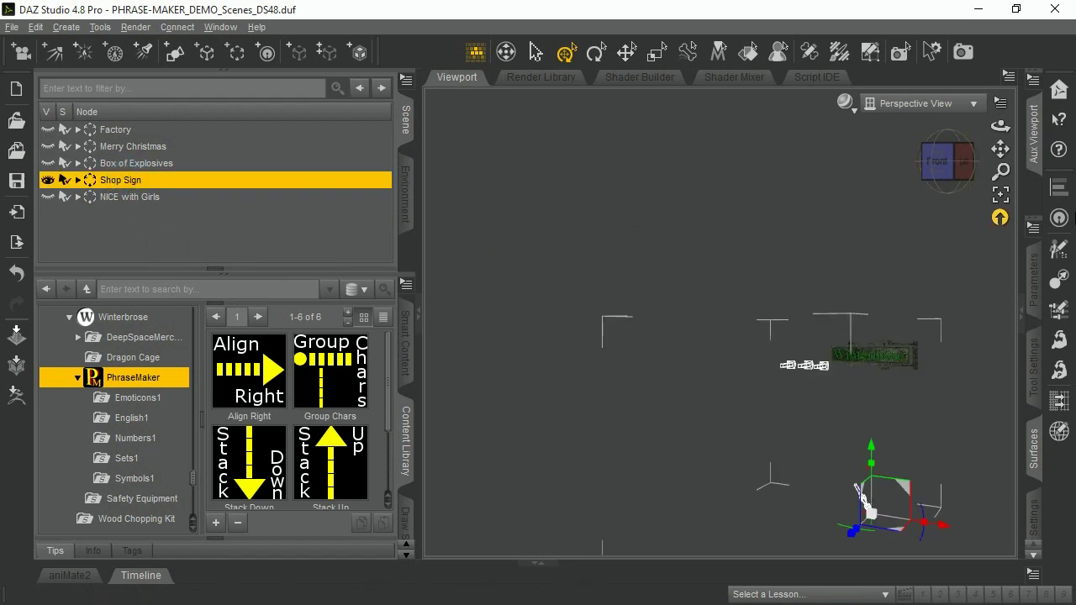
Frame the Winterbrose sign and orbit around it until it faces front.
{"action": "left_click", "coordinate": [1000, 194]}
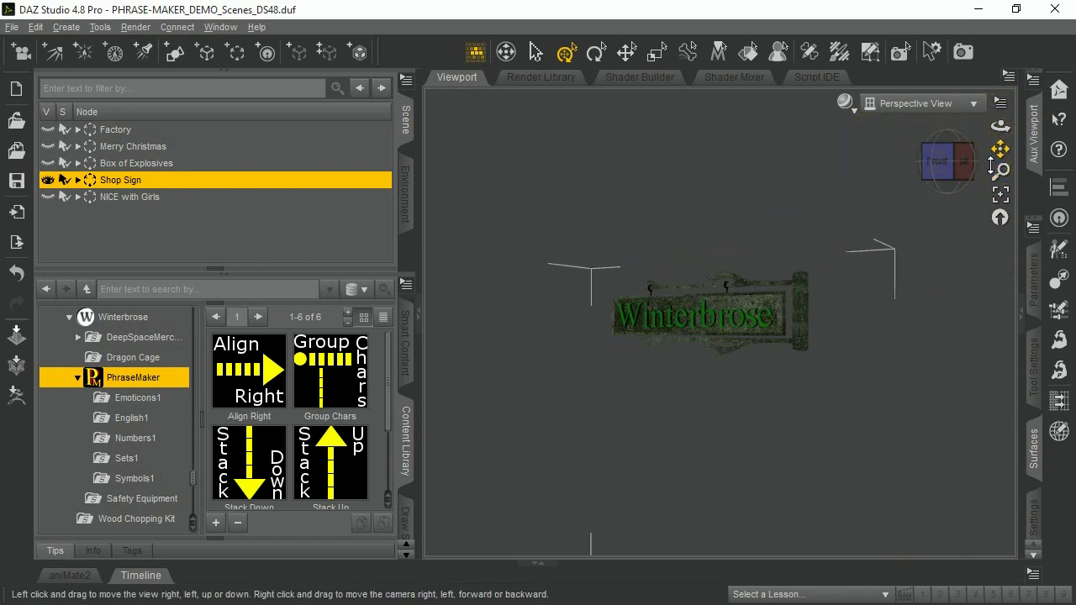
{"action": "mouse_move", "coordinate": [999, 218]}
{"action": "left_mouse_down"}
{"action": "mouse_move", "coordinate": [969, 220]}
{"action": "mouse_move", "coordinate": [1000, 218]}
{"action": "left_mouse_up"}
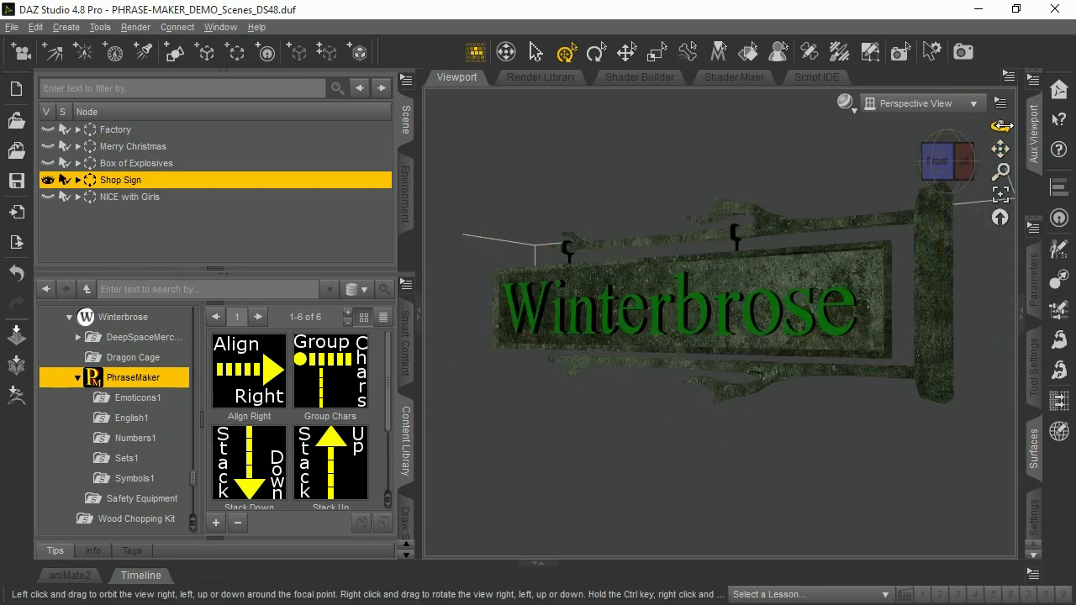
{"action": "mouse_move", "coordinate": [1000, 125]}
{"action": "left_mouse_down"}
{"action": "mouse_move", "coordinate": [1058, 127]}
{"action": "mouse_move", "coordinate": [993, 147]}
{"action": "mouse_move", "coordinate": [985, 128]}
{"action": "left_mouse_up"}
{"action": "left_click", "coordinate": [949, 162]}
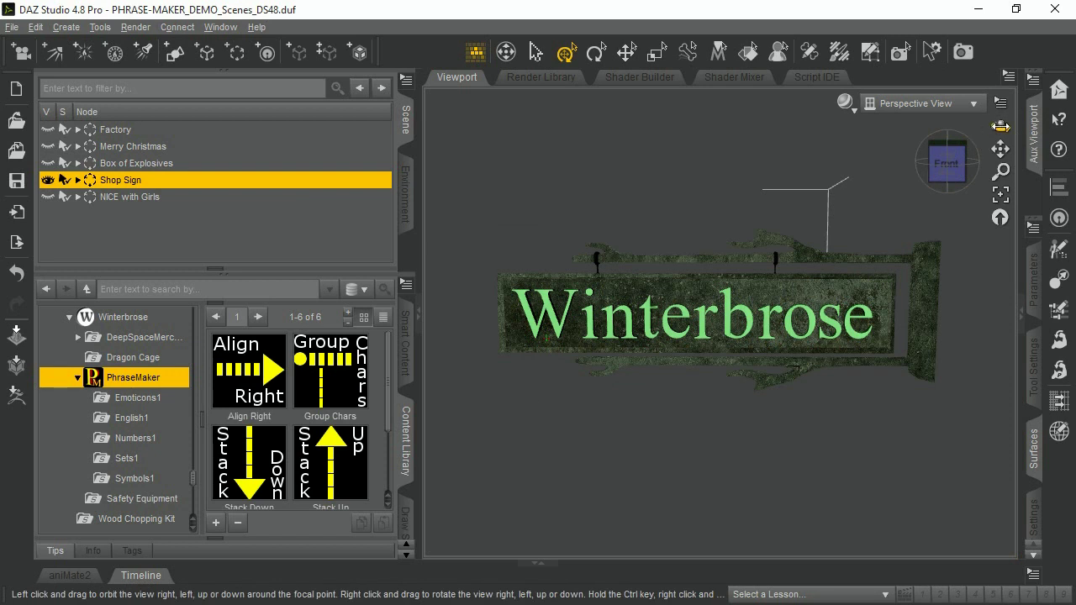
{"action": "left_click_drag", "start_coordinate": [1000, 126], "coordinate": [992, 126]}
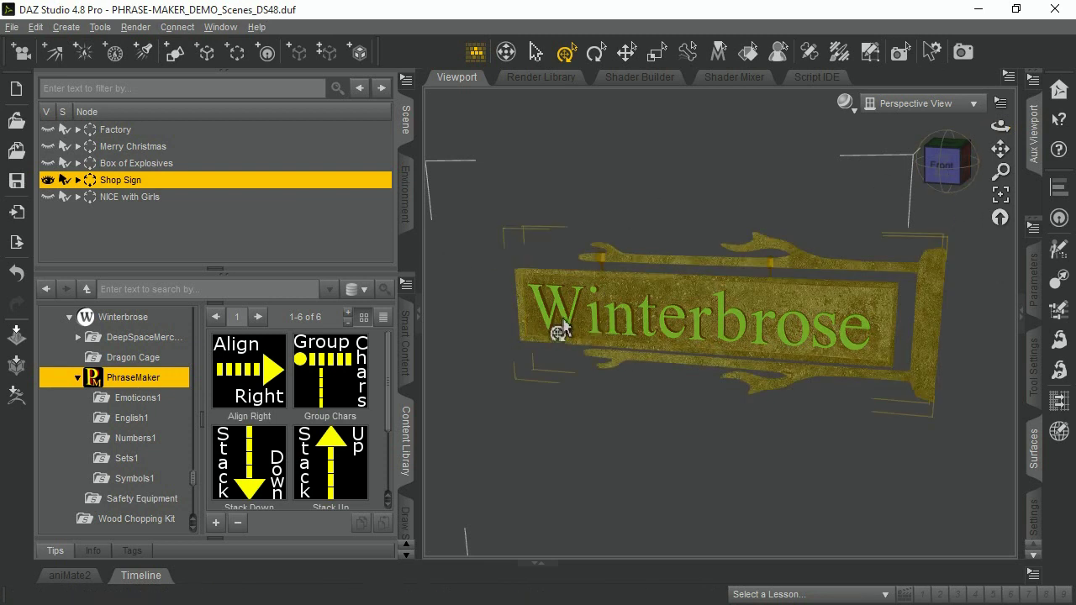
{"action": "scroll", "coordinate": [956, 238], "scroll_direction": "up", "scroll_amount": 2}
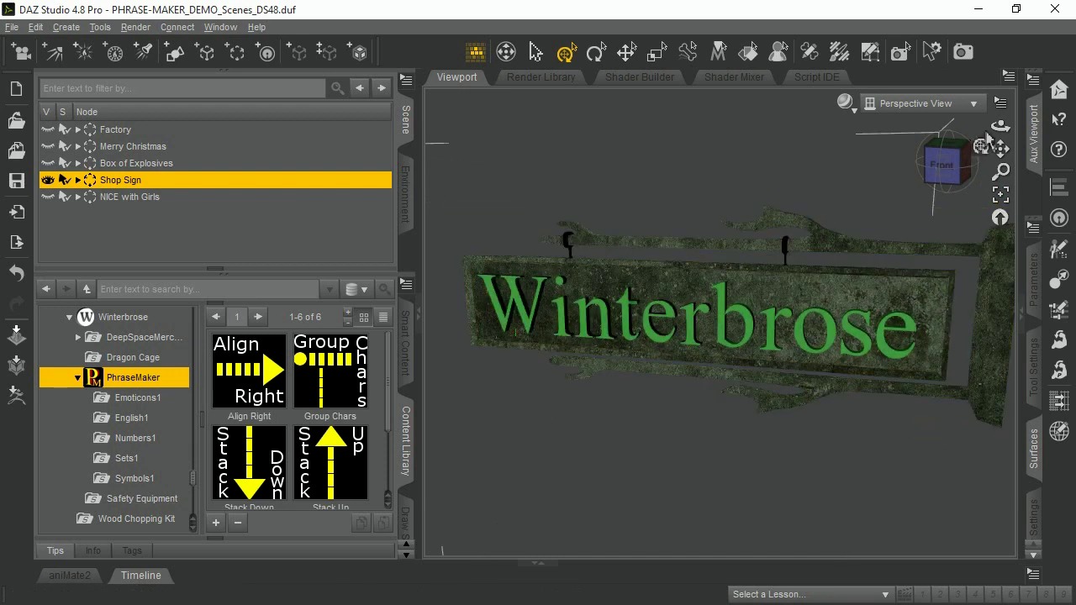
{"action": "left_click_drag", "start_coordinate": [1000, 124], "coordinate": [722, 190]}
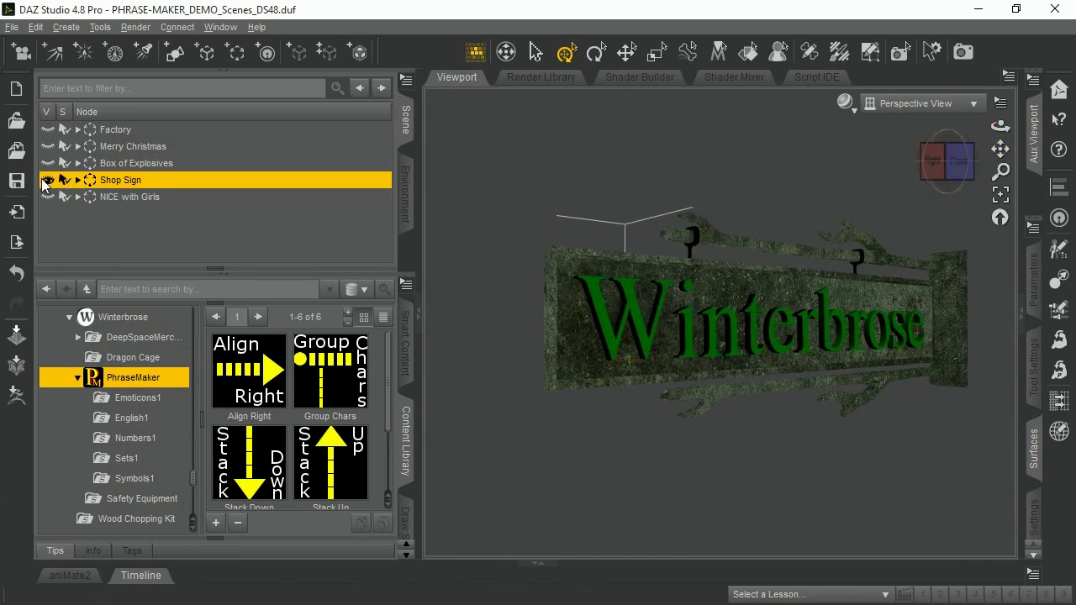
Hide Shop Sign, show NICE with Girls, and orbit around the white Nice letters and figures.
{"action": "left_click", "coordinate": [47, 180]}
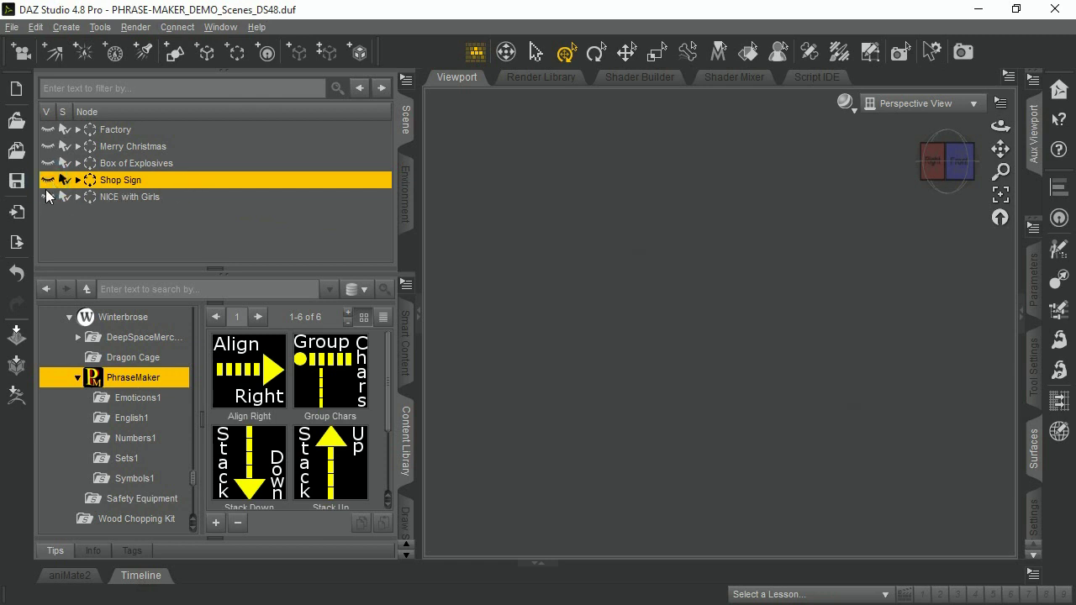
{"action": "left_click", "coordinate": [47, 197]}
{"action": "left_click", "coordinate": [965, 167]}
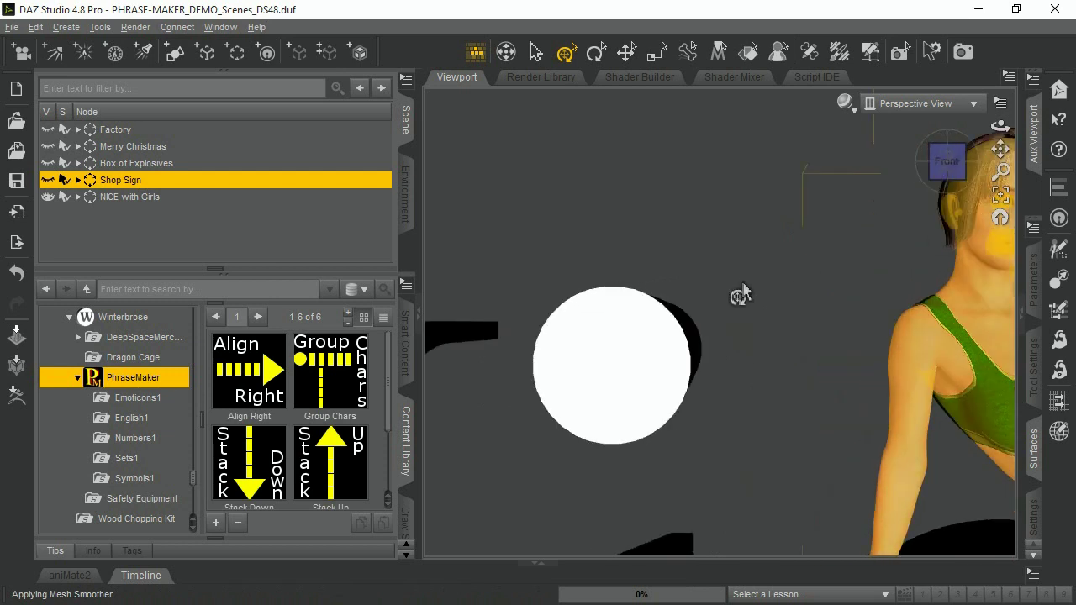
{"action": "scroll", "coordinate": [736, 294], "scroll_direction": "down", "scroll_amount": 6}
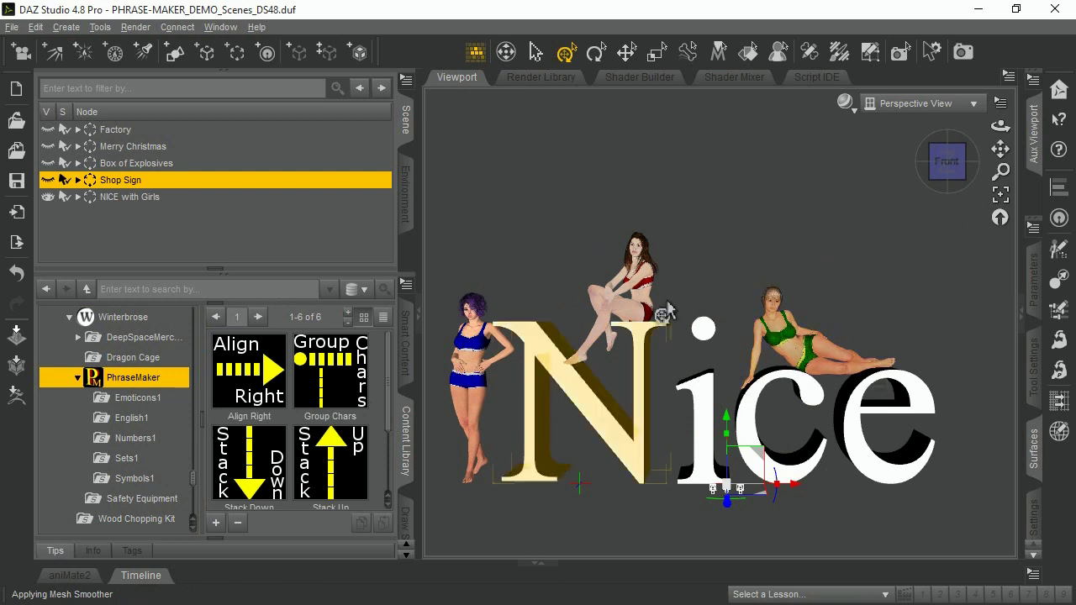
{"action": "left_click_drag", "start_coordinate": [1001, 125], "coordinate": [897, 320]}
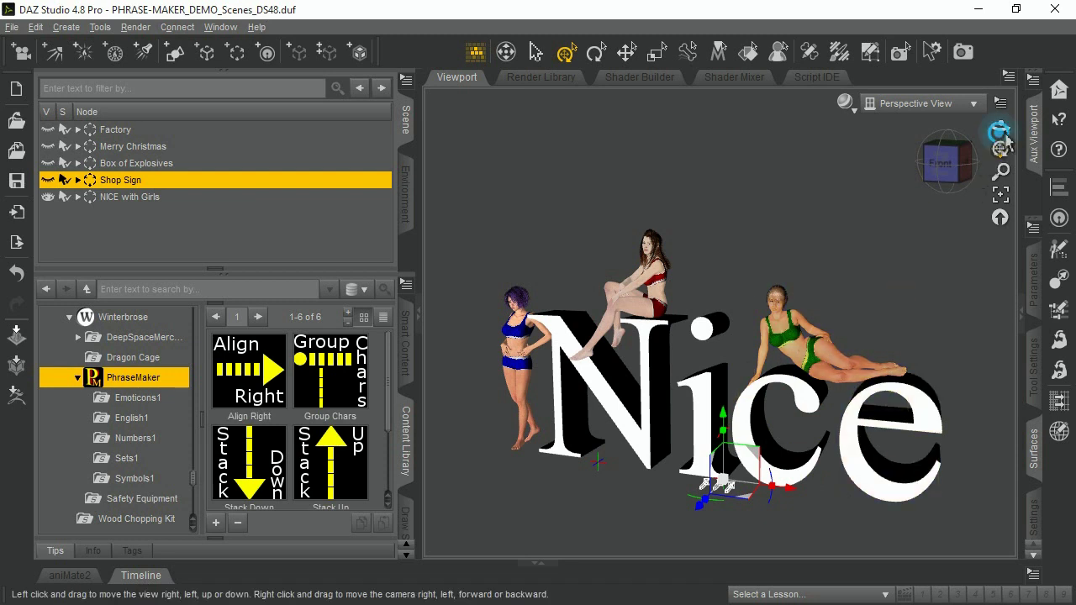
{"action": "left_click_drag", "start_coordinate": [1006, 141], "coordinate": [891, 147]}
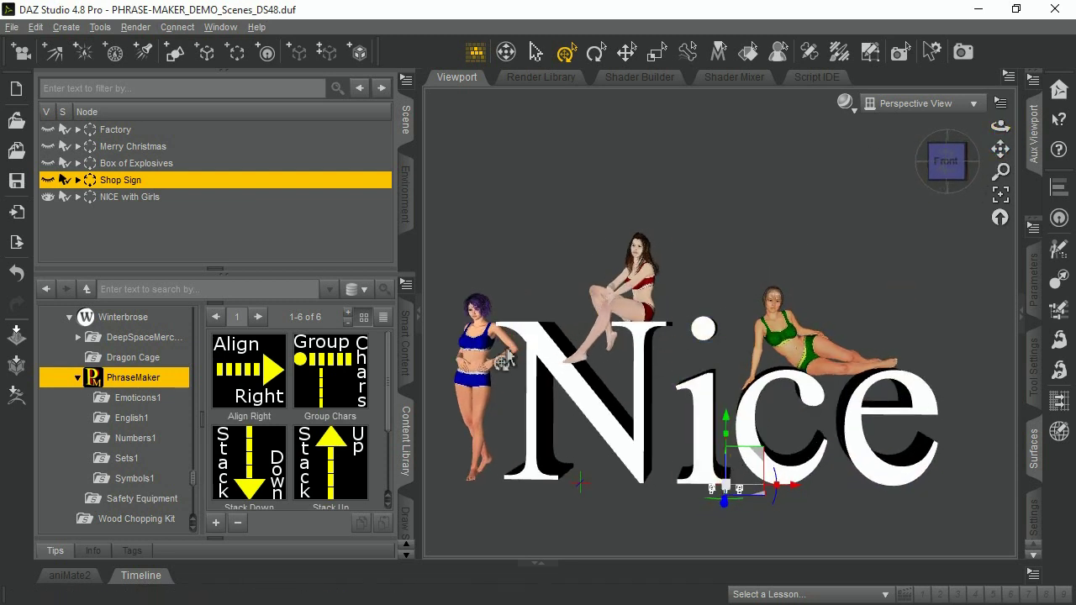
{"action": "left_click_drag", "start_coordinate": [1001, 126], "coordinate": [916, 131]}
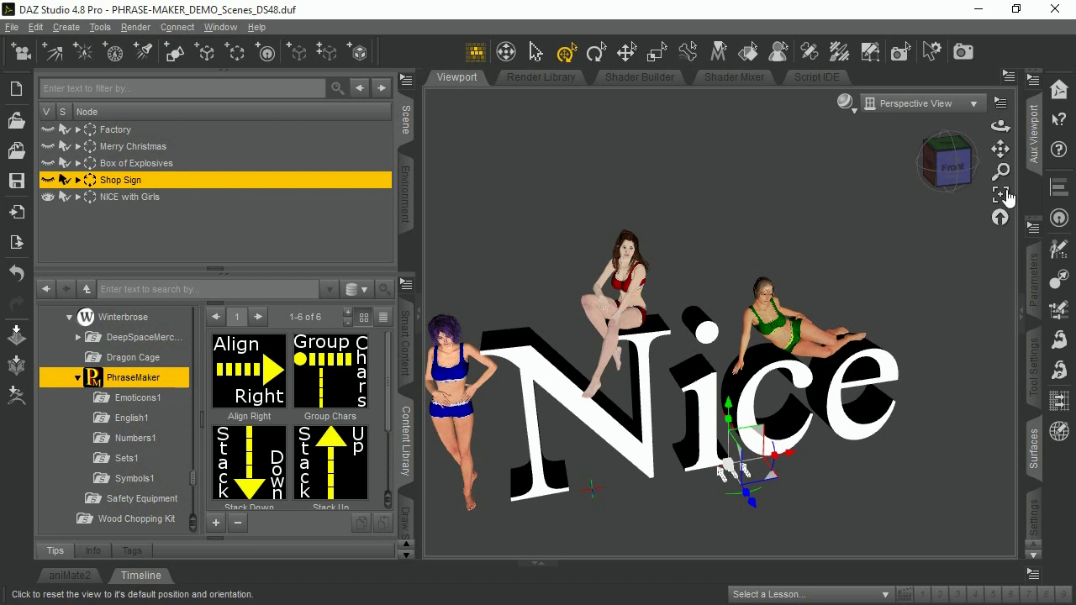
{"action": "left_click_drag", "start_coordinate": [950, 160], "coordinate": [962, 164]}
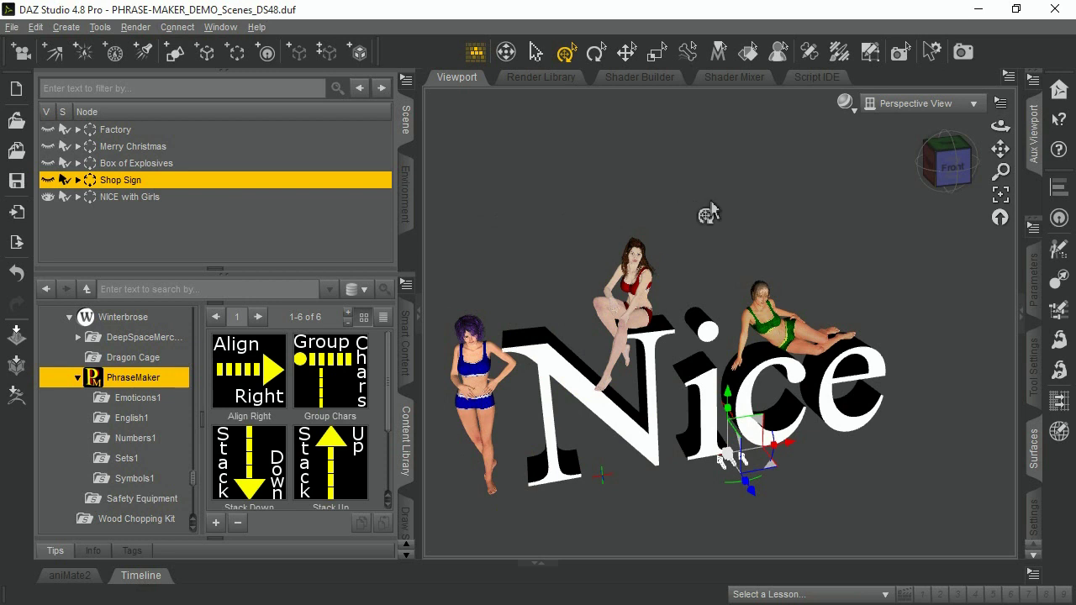
{"action": "left_click_drag", "start_coordinate": [1001, 125], "coordinate": [926, 137]}
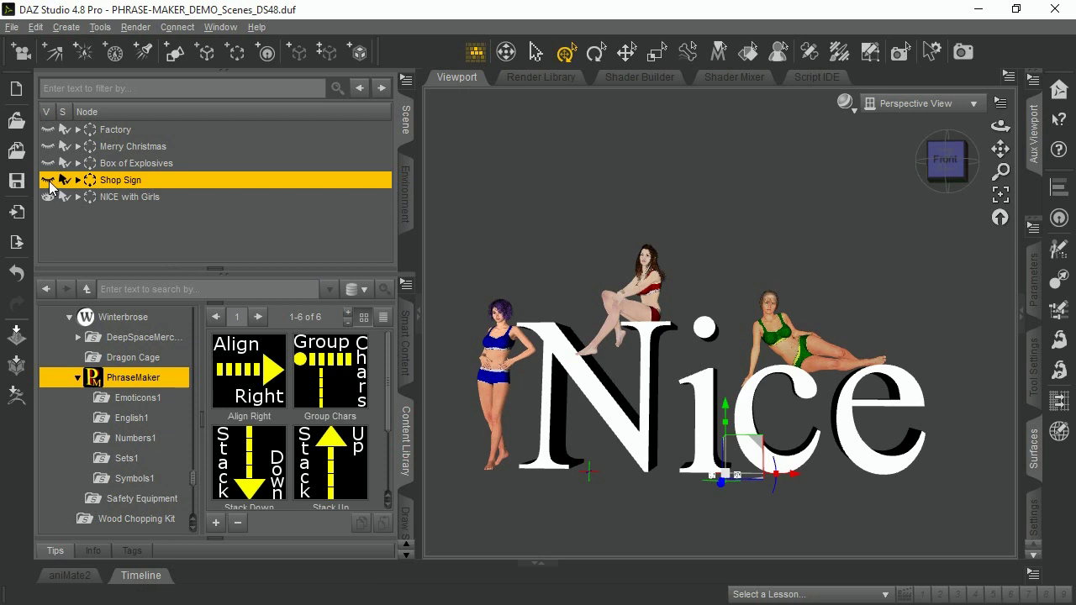
Hide NICE with Girls, show and frame Merry Christmas, orbit around the tree and characters, then deselect.
{"action": "left_click", "coordinate": [47, 198]}
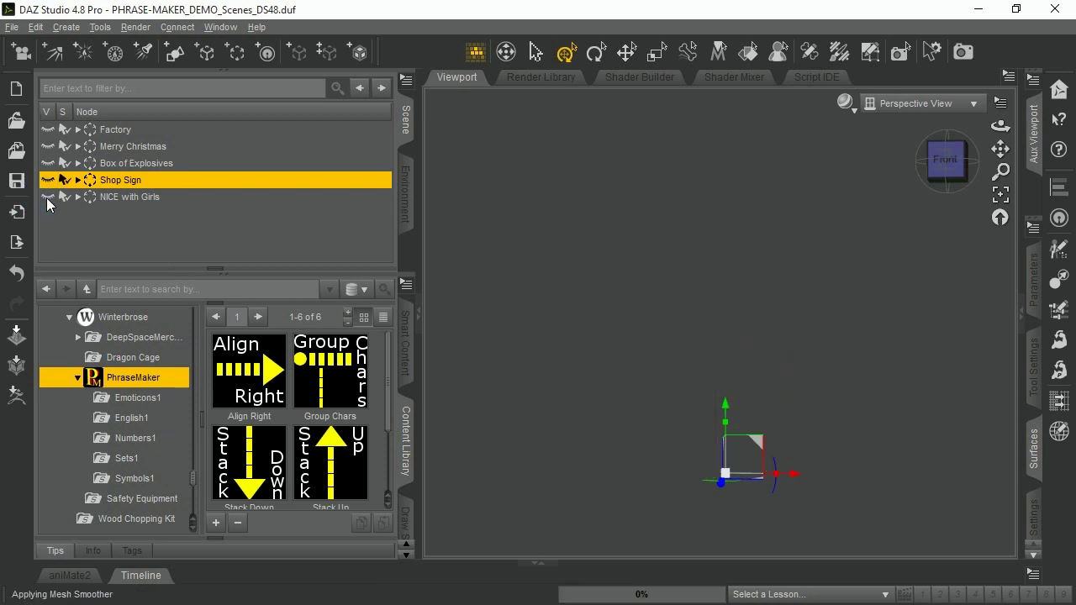
{"action": "left_click", "coordinate": [134, 147]}
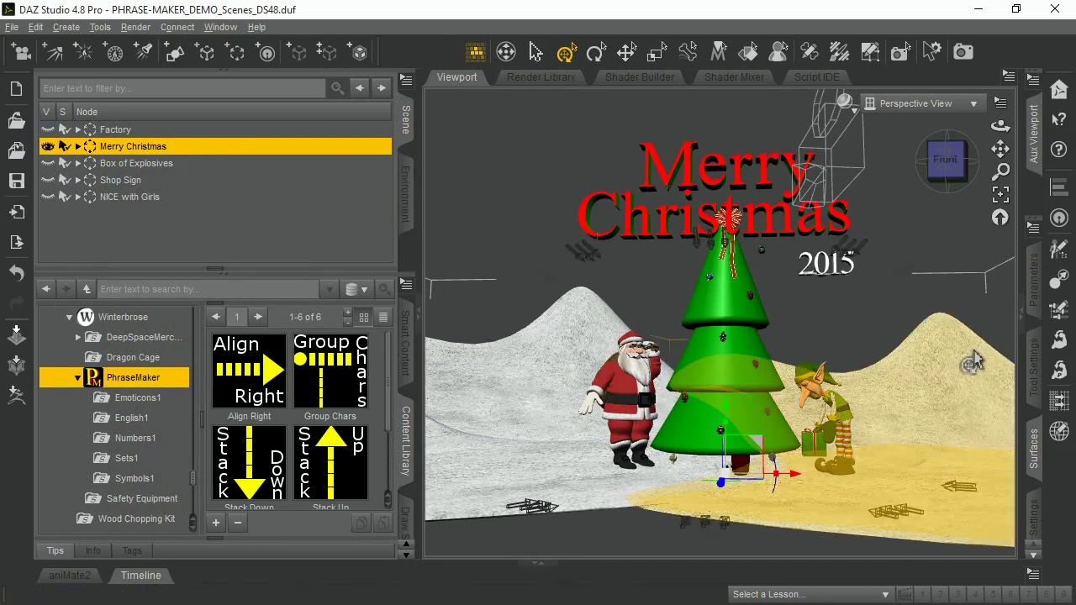
{"action": "left_click", "coordinate": [1000, 194]}
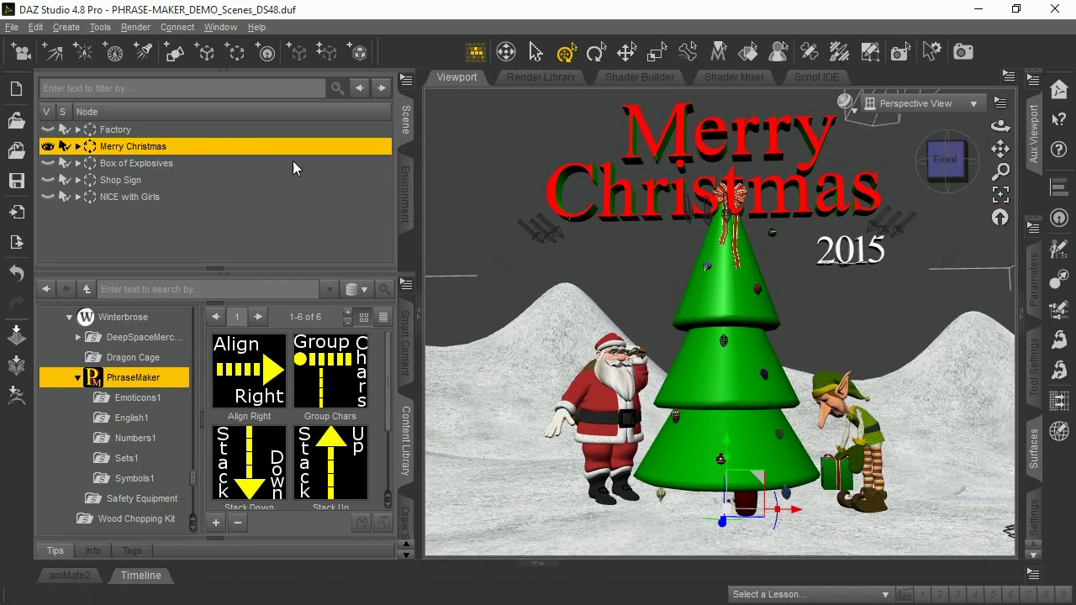
{"action": "mouse_move", "coordinate": [1000, 126]}
{"action": "left_mouse_down"}
{"action": "mouse_move", "coordinate": [1030, 127]}
{"action": "mouse_move", "coordinate": [1005, 126]}
{"action": "mouse_move", "coordinate": [1017, 129]}
{"action": "left_mouse_up"}
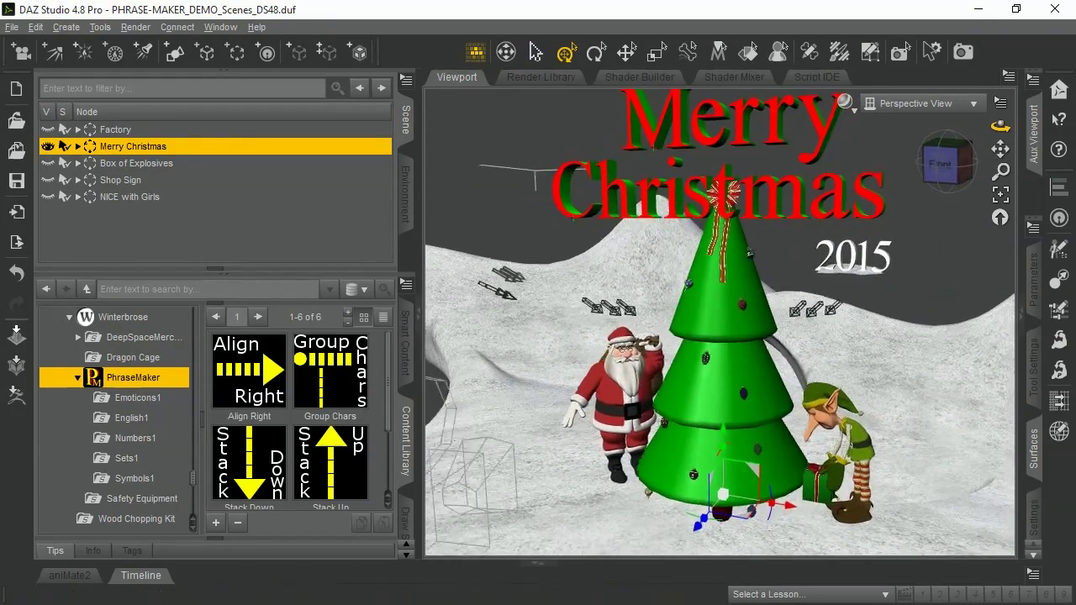
{"action": "left_click_drag", "start_coordinate": [939, 164], "coordinate": [990, 174]}
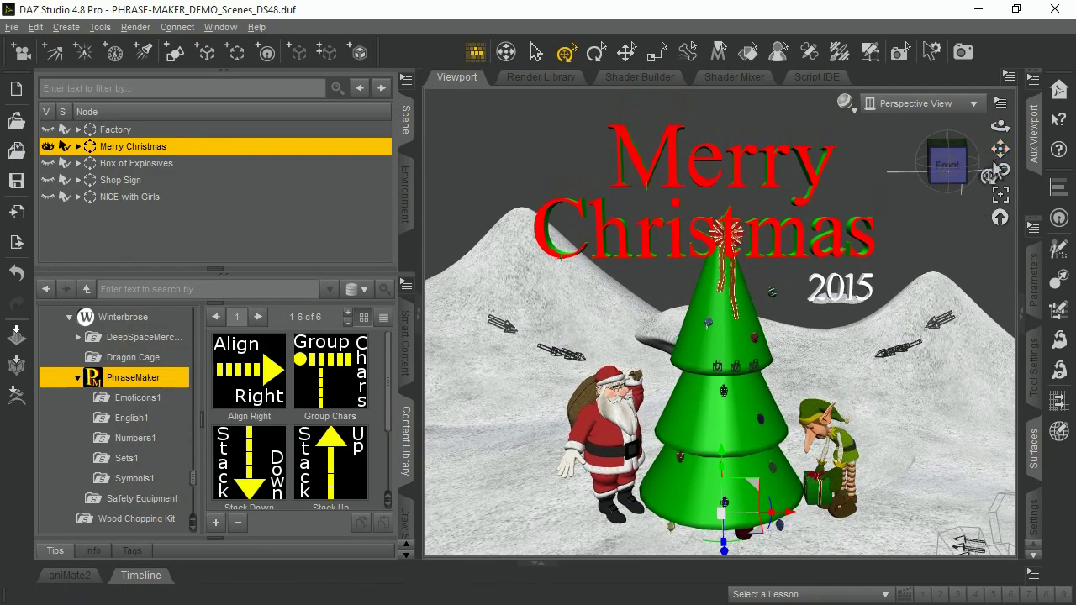
{"action": "left_click_drag", "start_coordinate": [1000, 126], "coordinate": [772, 237]}
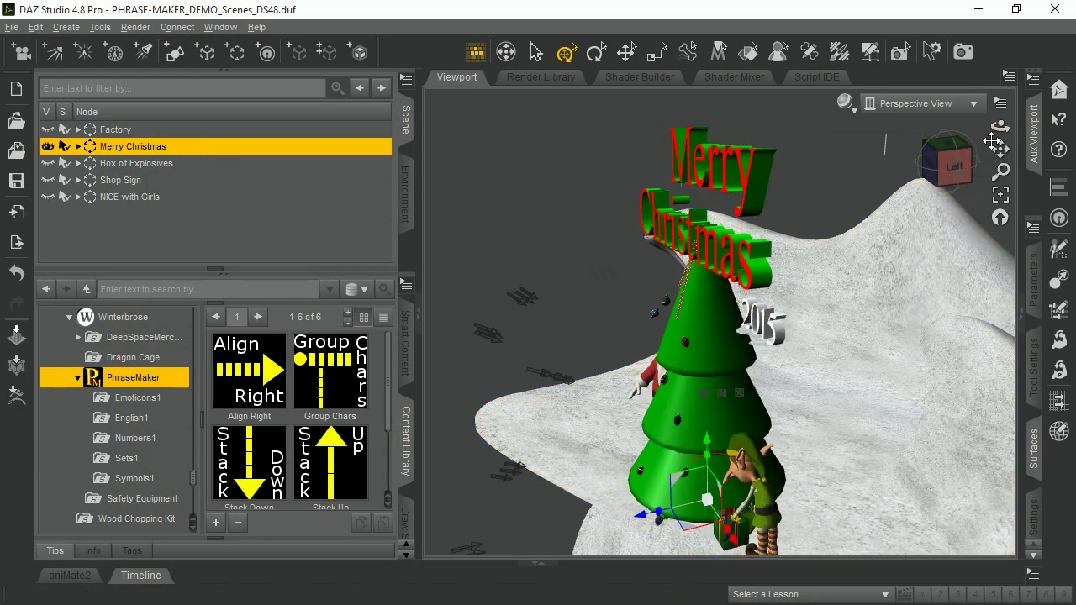
{"action": "left_click_drag", "start_coordinate": [1000, 126], "coordinate": [1000, 126]}
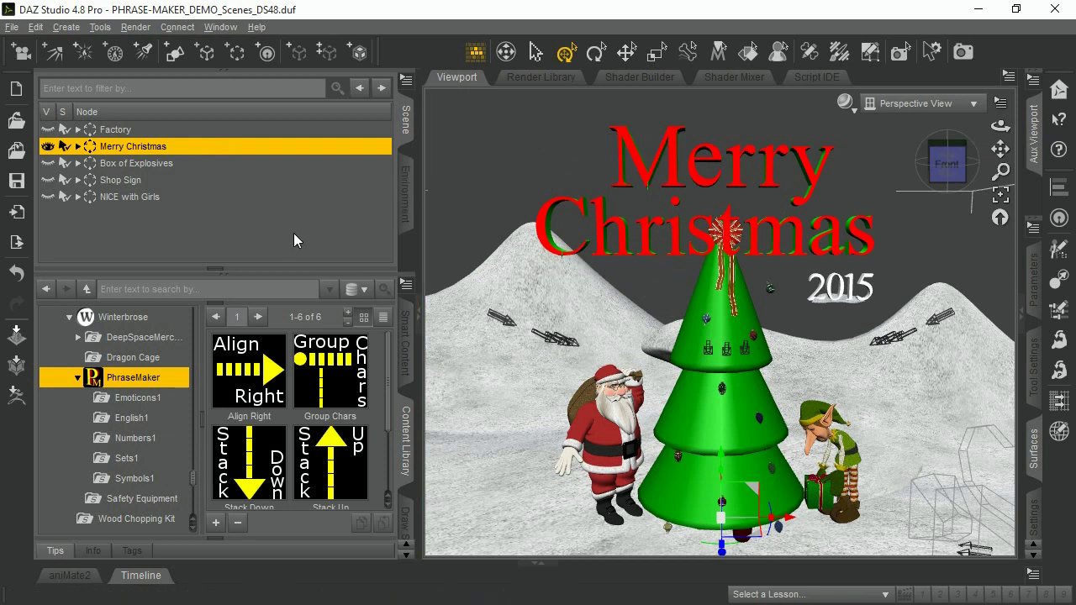
{"action": "left_click", "coordinate": [249, 237]}
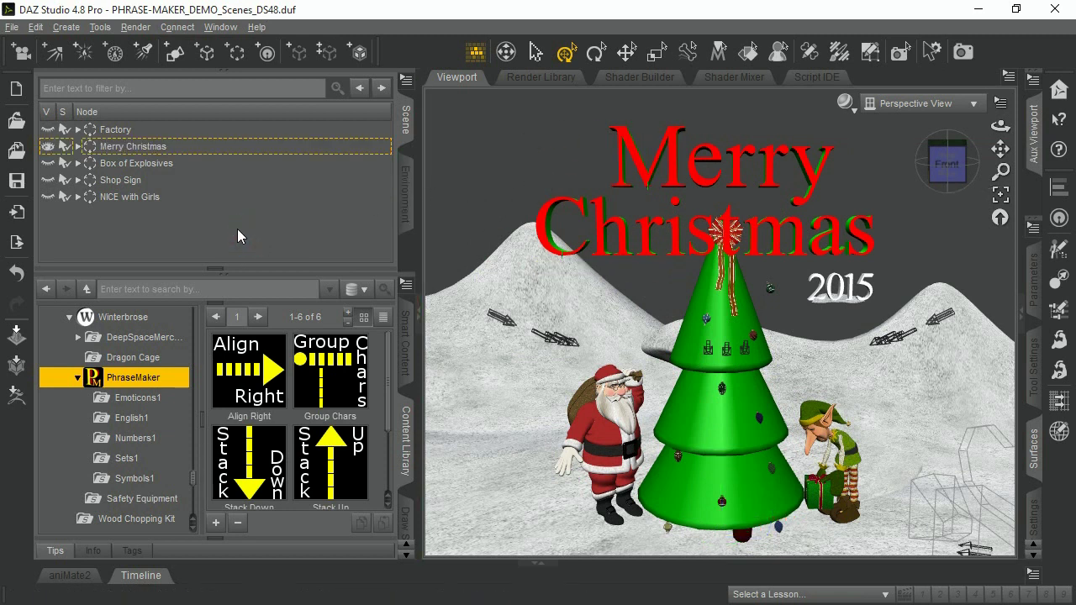